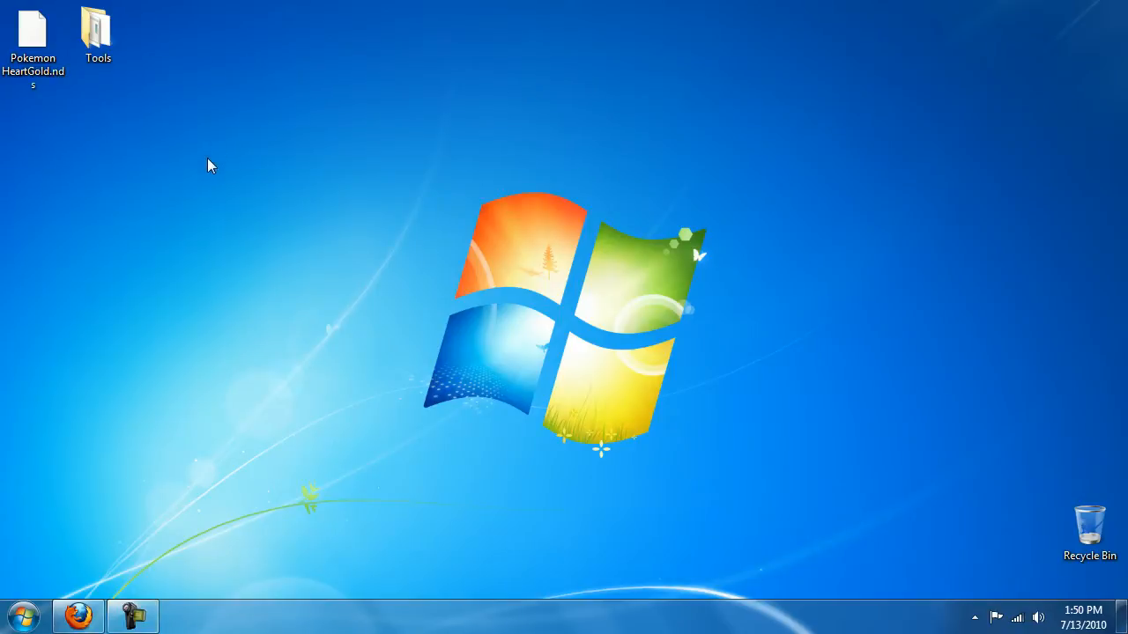
- Launch editor.exe from the Tools folder, load Pokemon HeartGold.nds into it and open the ROM in the file browser
{"action": "double_click", "coordinate": [96, 31]}
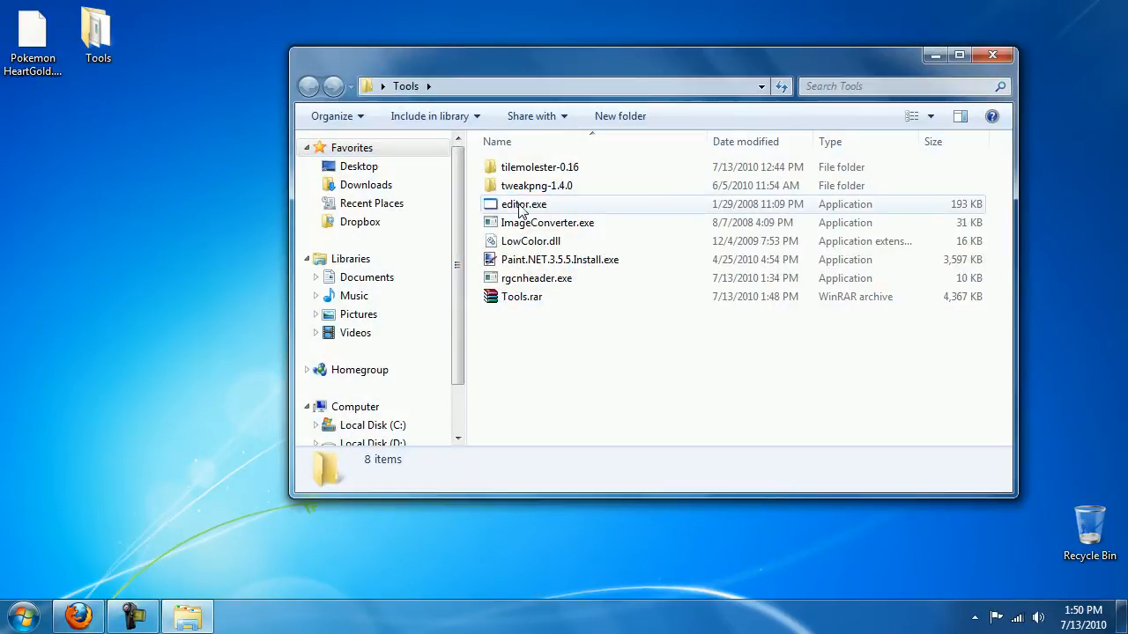
{"action": "double_click", "coordinate": [520, 204]}
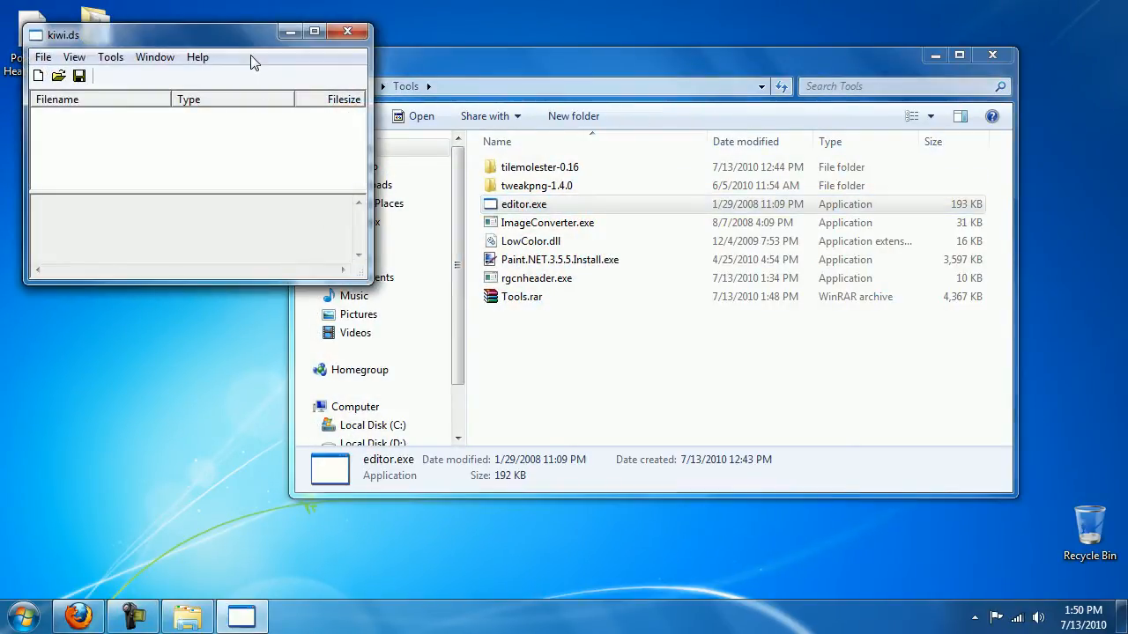
{"action": "left_click_drag", "start_coordinate": [243, 38], "coordinate": [650, 193]}
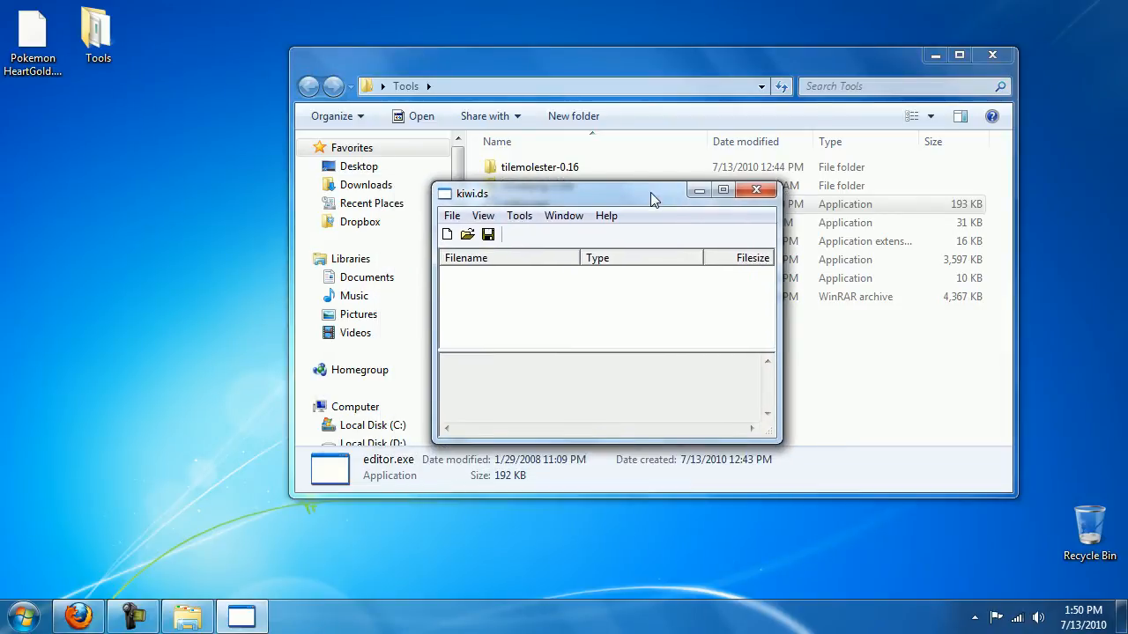
{"action": "left_click_drag", "start_coordinate": [24, 31], "coordinate": [459, 302]}
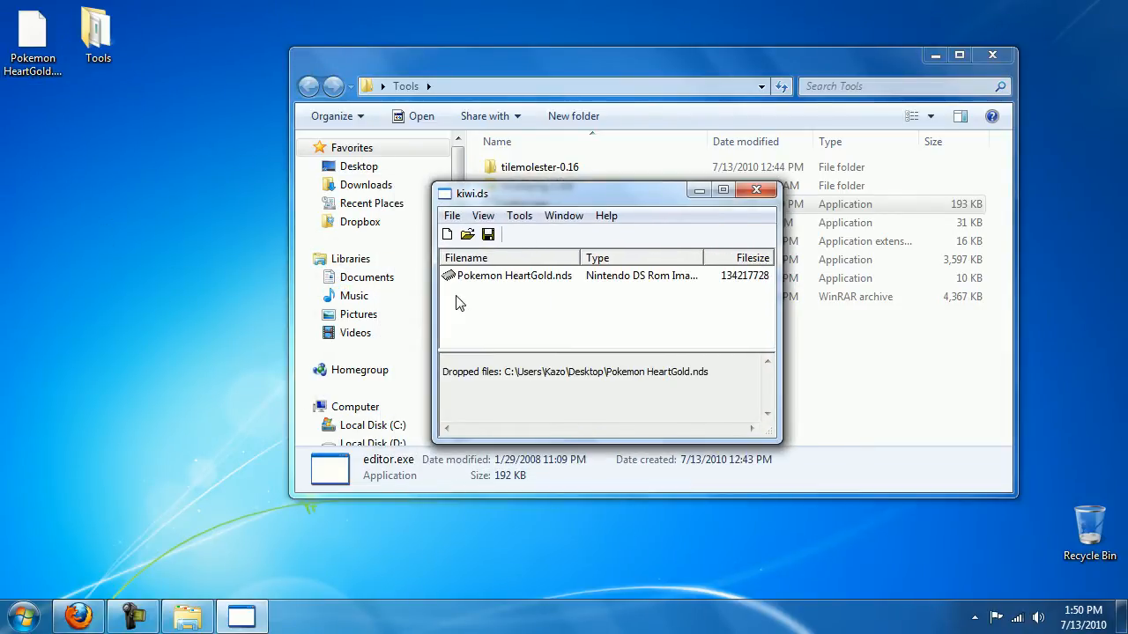
{"action": "double_click", "coordinate": [520, 277]}
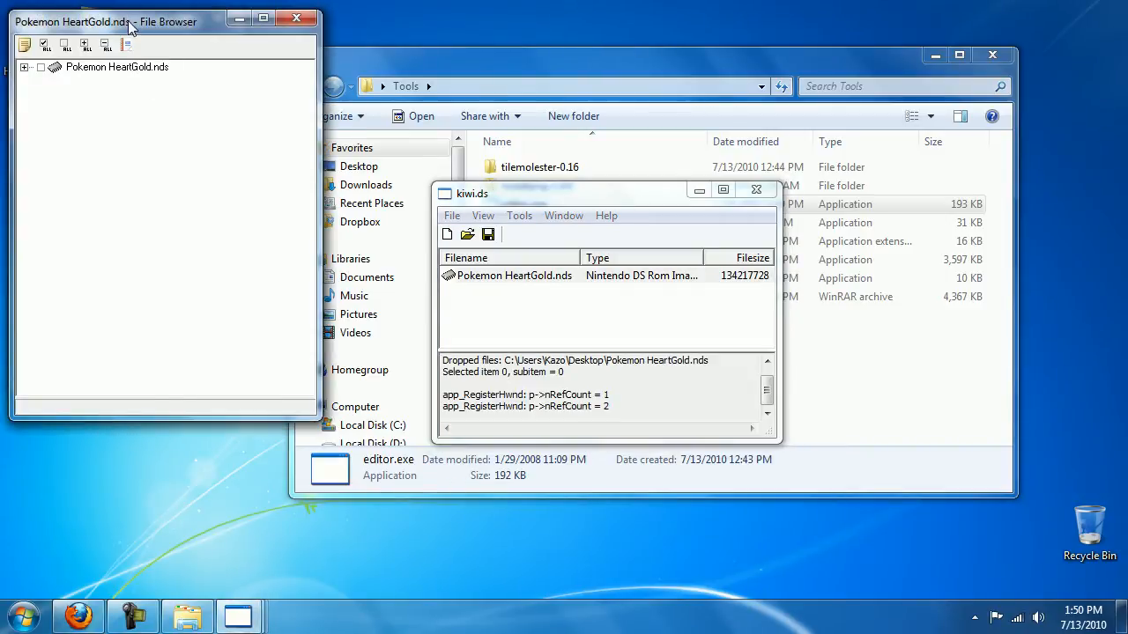
{"action": "left_click_drag", "start_coordinate": [130, 27], "coordinate": [228, 89]}
{"action": "left_click", "coordinate": [217, 20]}
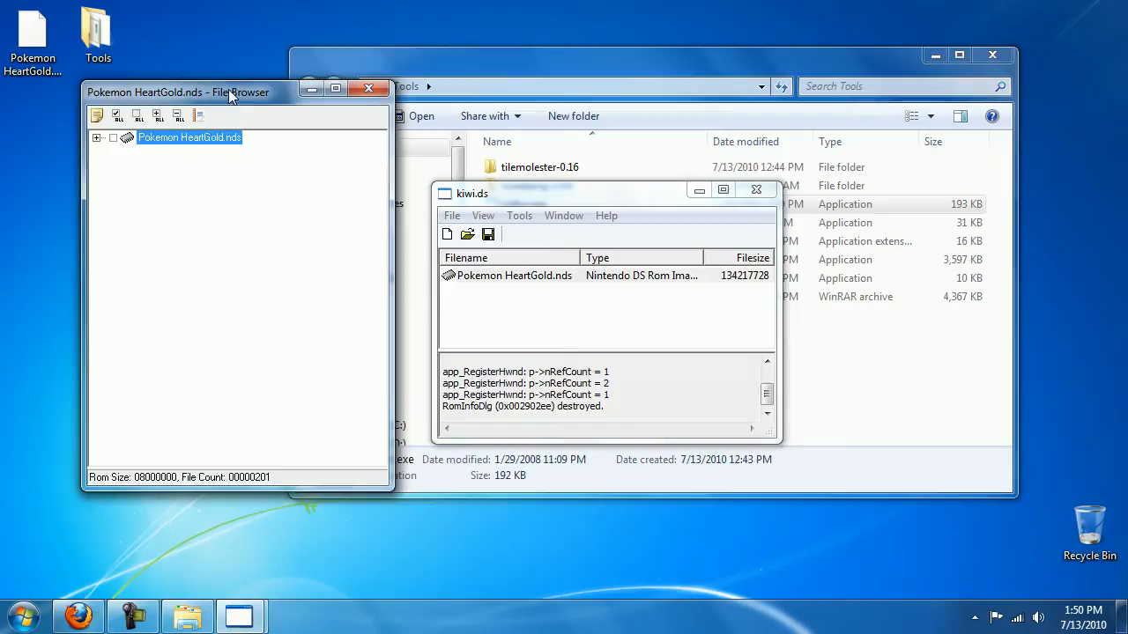
- Expand the ROM's folder tree to data/a/0/5 and mark file 8 for extraction
{"action": "left_click", "coordinate": [97, 138]}
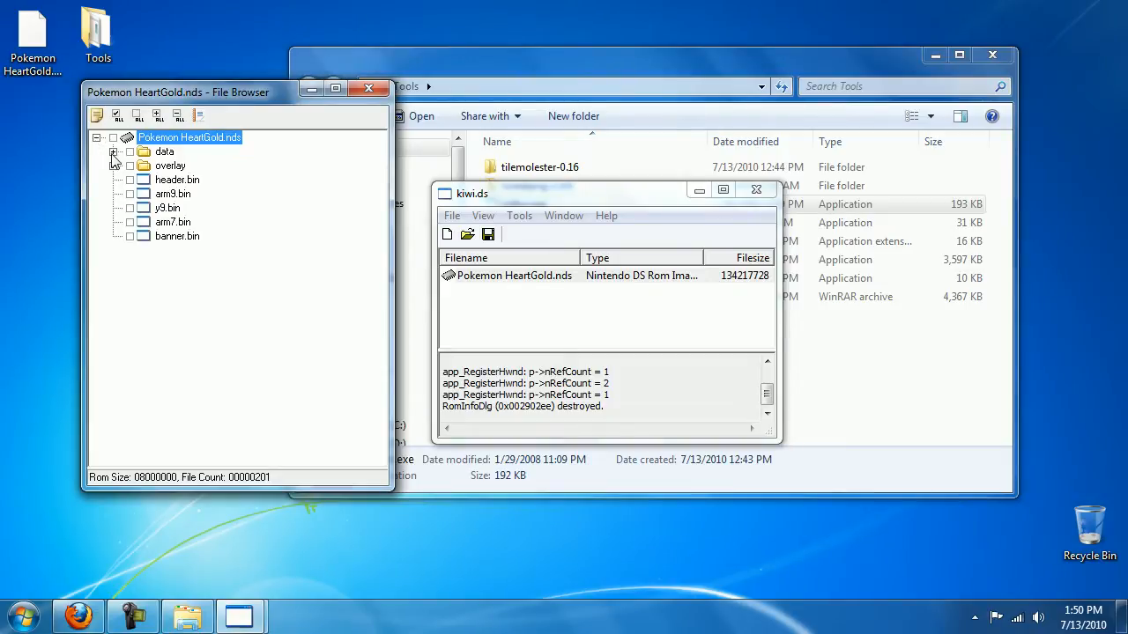
{"action": "left_click", "coordinate": [113, 153]}
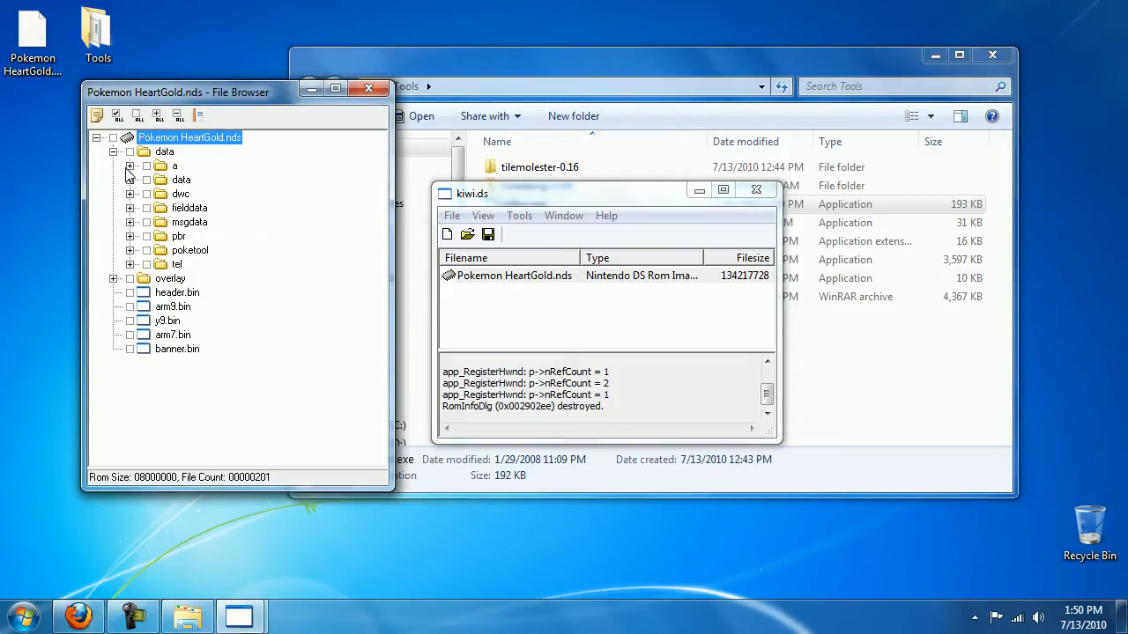
{"action": "left_click", "coordinate": [129, 167]}
{"action": "left_click", "coordinate": [147, 180]}
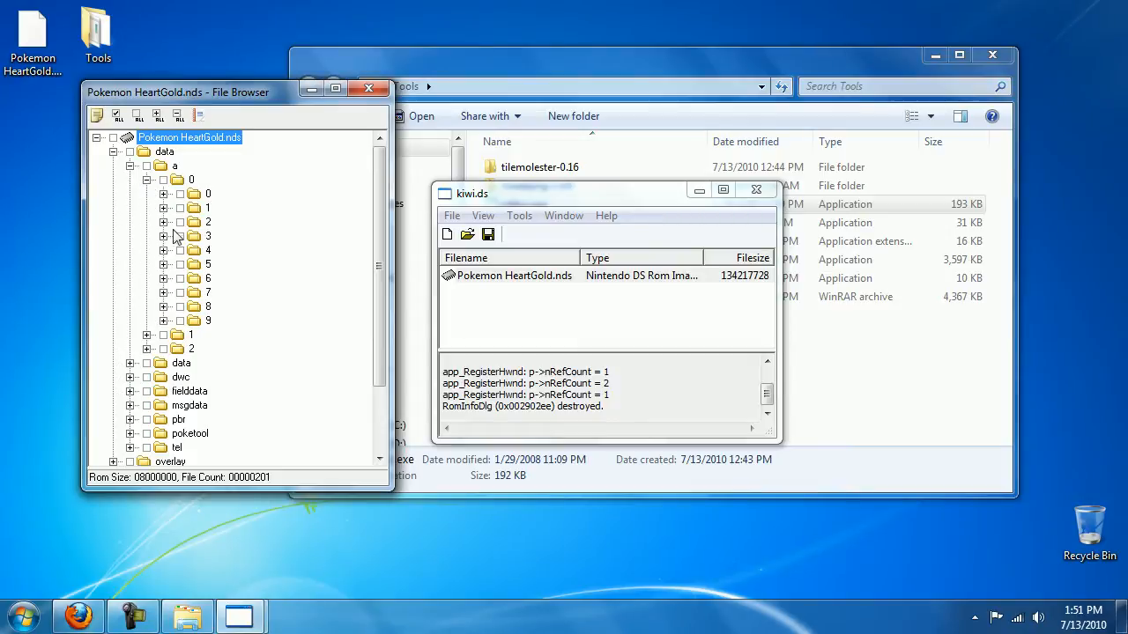
{"action": "left_click", "coordinate": [163, 264]}
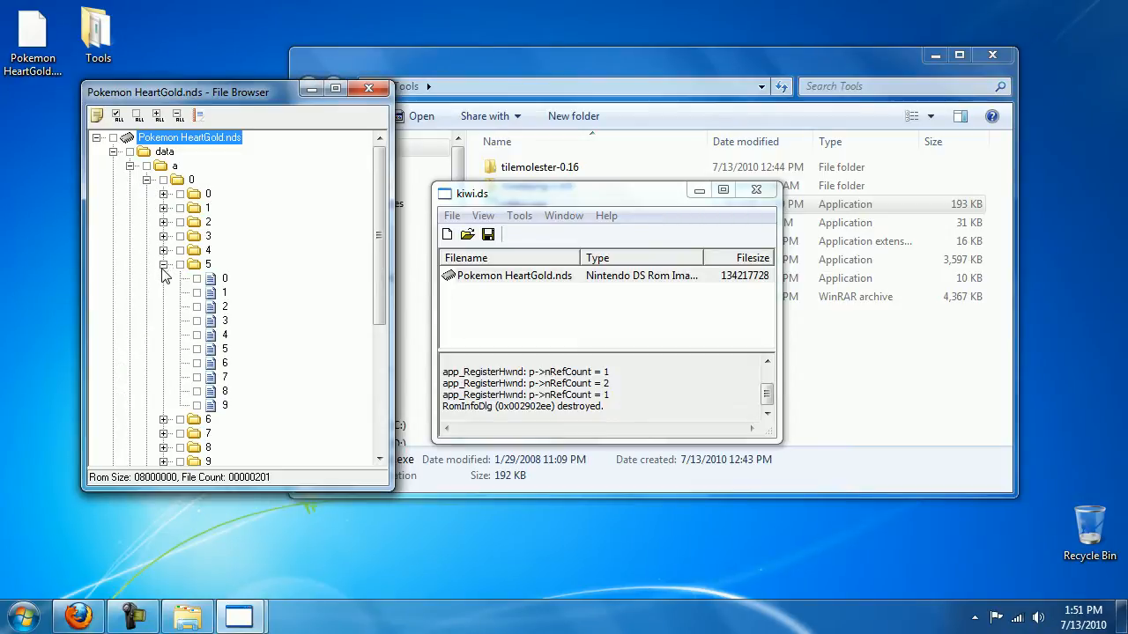
{"action": "left_click", "coordinate": [197, 392]}
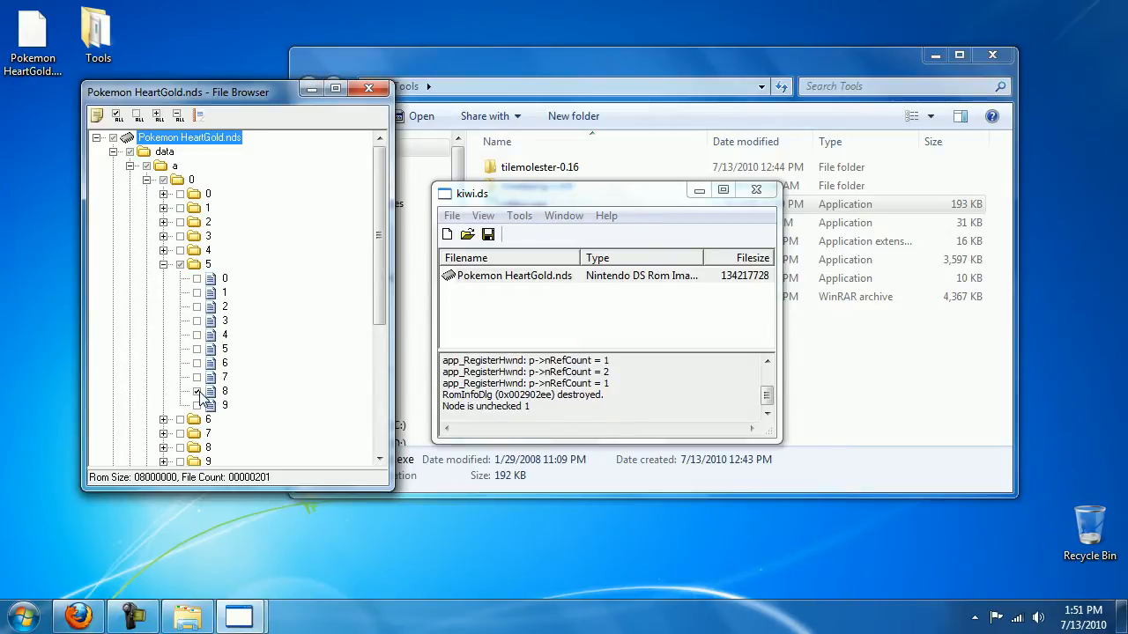
- Extract the marked file from the ROM, and close the file browser and the kiwi.ds editor
{"action": "left_click", "coordinate": [97, 117]}
{"action": "left_click", "coordinate": [582, 361]}
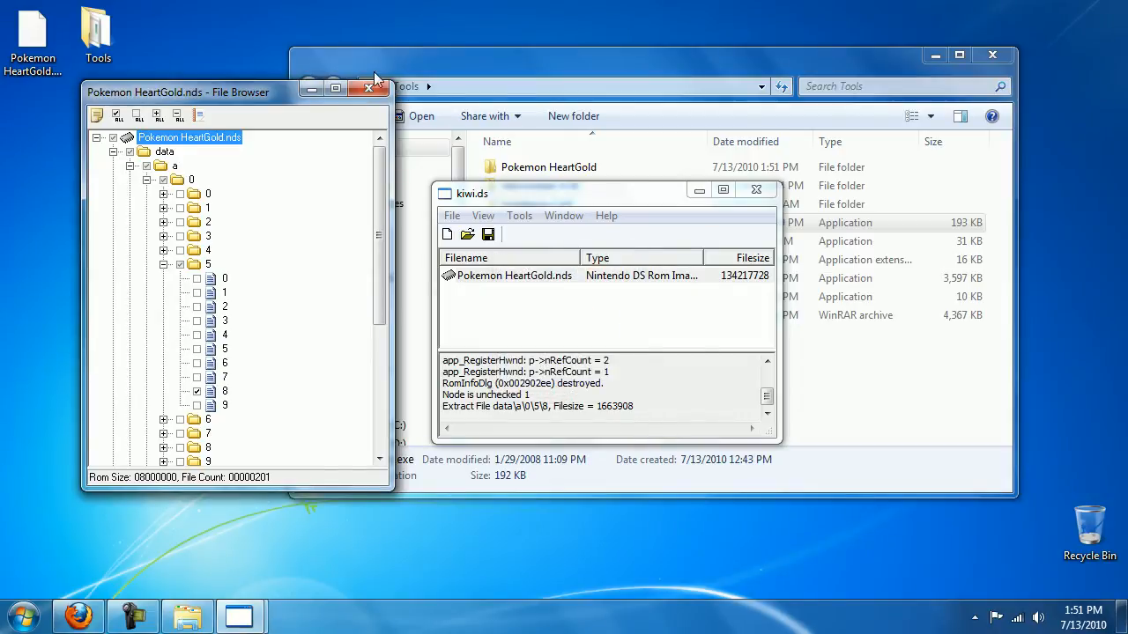
{"action": "left_click", "coordinate": [368, 88]}
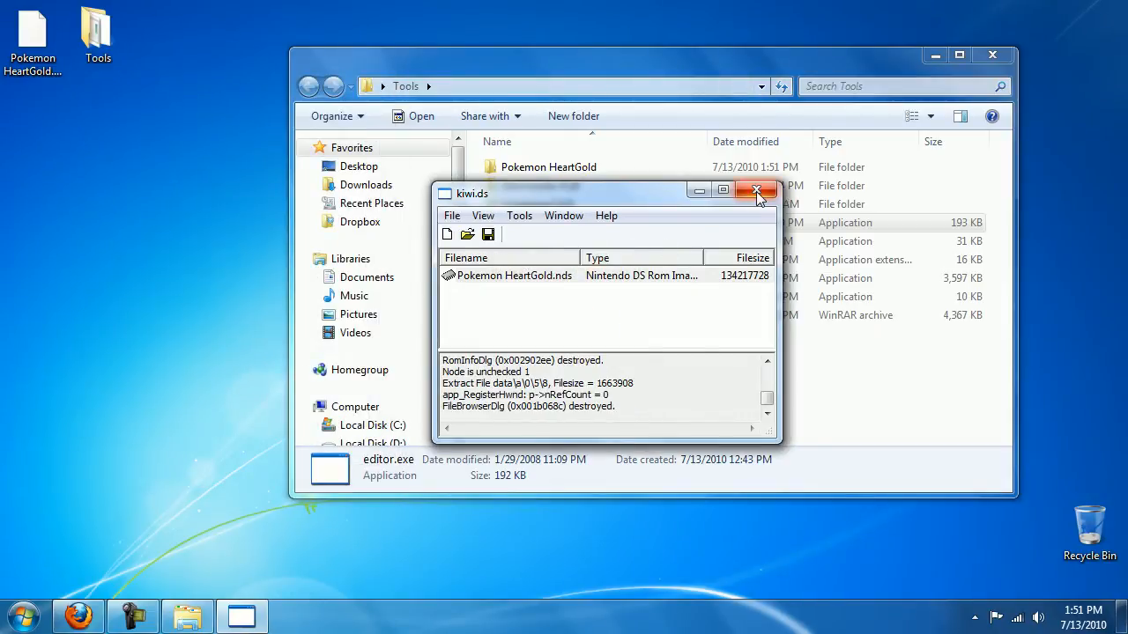
{"action": "left_click", "coordinate": [756, 191]}
{"action": "left_click", "coordinate": [568, 348]}
- Open the extracted Pokemon HeartGold folder down to data/a/0/5 and move file 8 to the desktop
{"action": "double_click", "coordinate": [515, 167]}
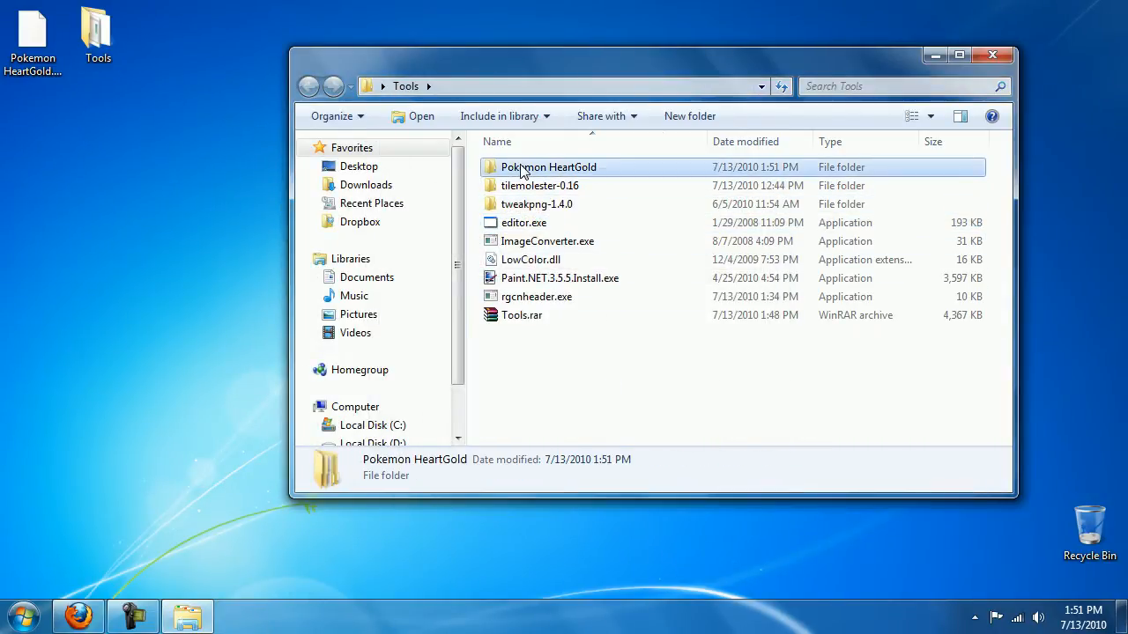
{"action": "double_click", "coordinate": [513, 167]}
{"action": "left_click", "coordinate": [515, 169]}
{"action": "double_click", "coordinate": [514, 169]}
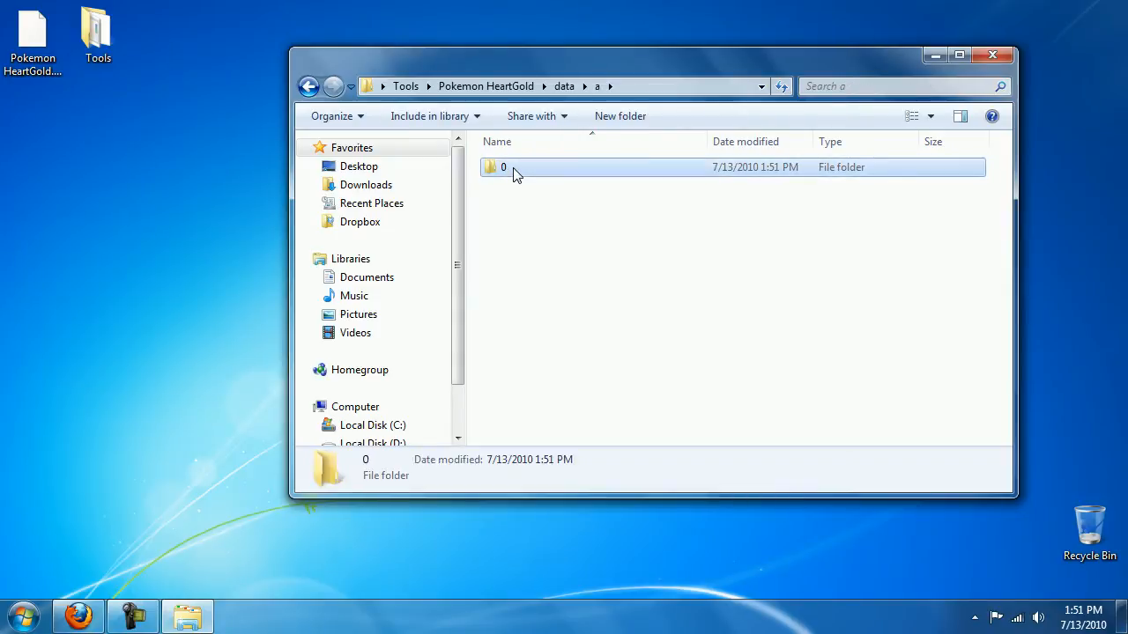
{"action": "double_click", "coordinate": [511, 170]}
{"action": "double_click", "coordinate": [511, 169]}
{"action": "left_click_drag", "start_coordinate": [510, 169], "coordinate": [90, 155]}
- Return to the Tools folder and delete the Pokemon HeartGold folder
{"action": "left_click", "coordinate": [307, 87]}
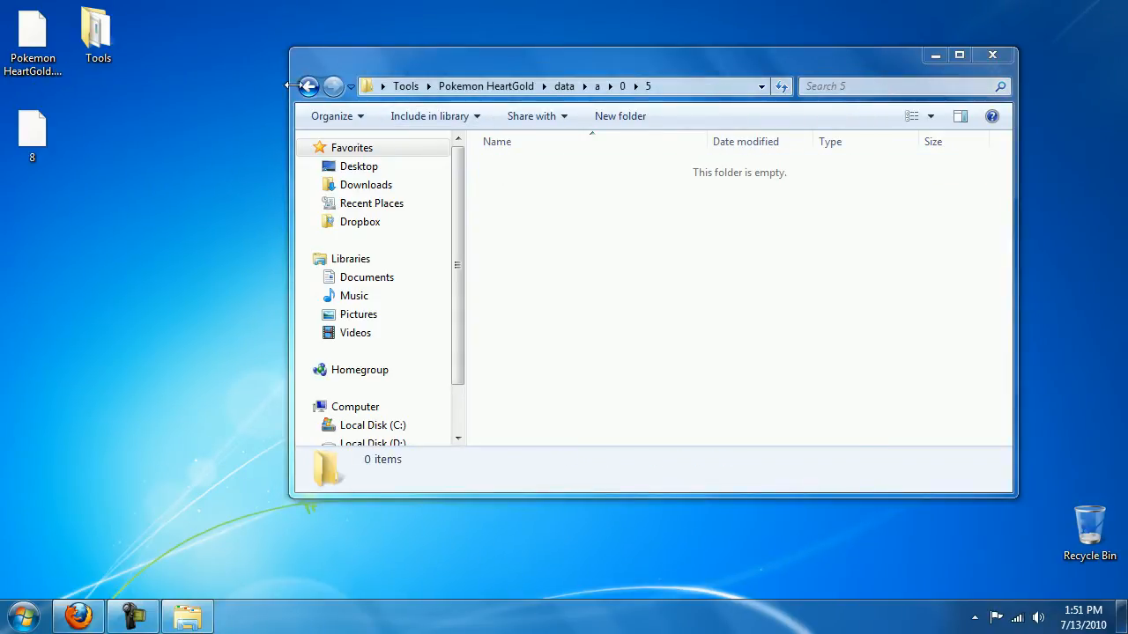
{"action": "left_click", "coordinate": [308, 86]}
{"action": "left_click", "coordinate": [307, 87]}
{"action": "left_click", "coordinate": [308, 86]}
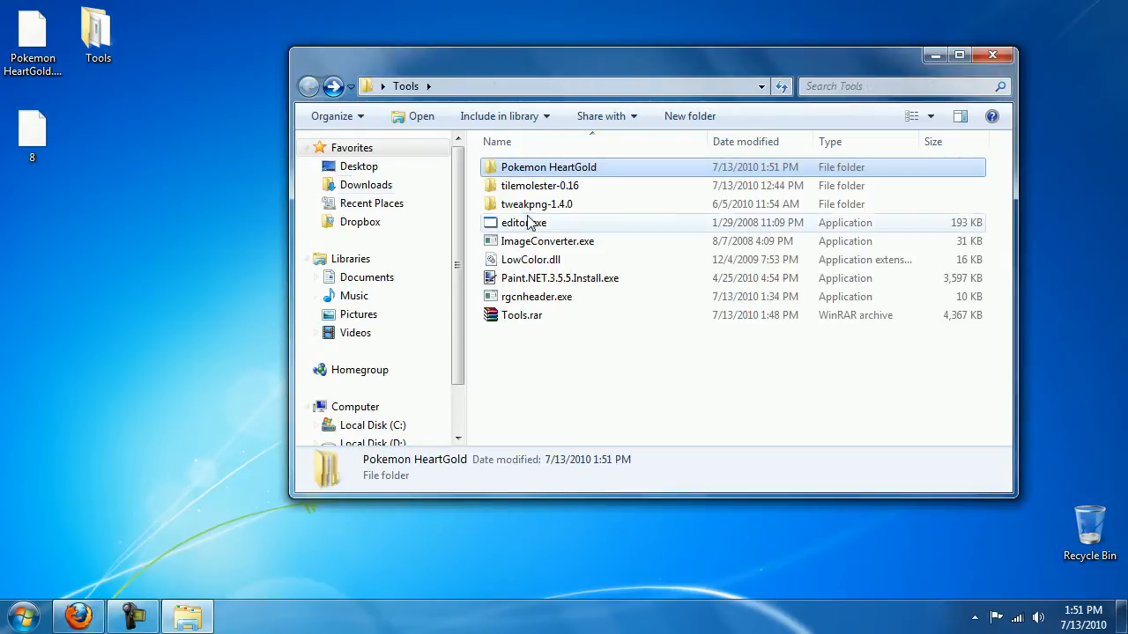
{"action": "key", "text": "Delete"}
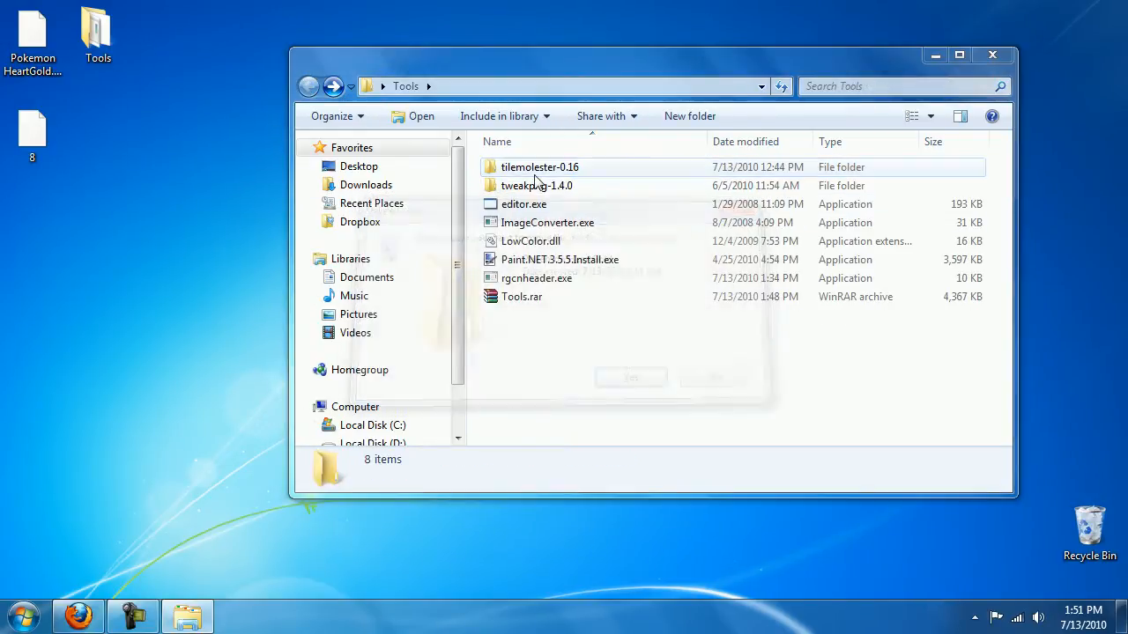
- Launch editor.exe again, load file 8 from the desktop and open it in the archive browser
{"action": "double_click", "coordinate": [524, 203]}
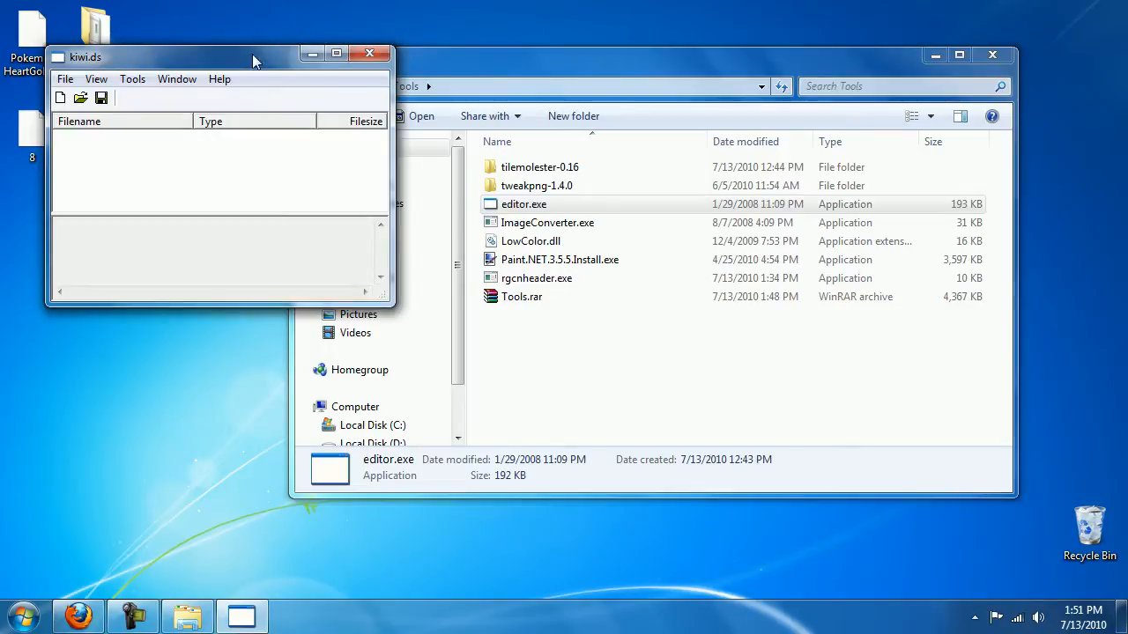
{"action": "left_click_drag", "start_coordinate": [253, 60], "coordinate": [418, 148]}
{"action": "left_click_drag", "start_coordinate": [32, 133], "coordinate": [274, 245]}
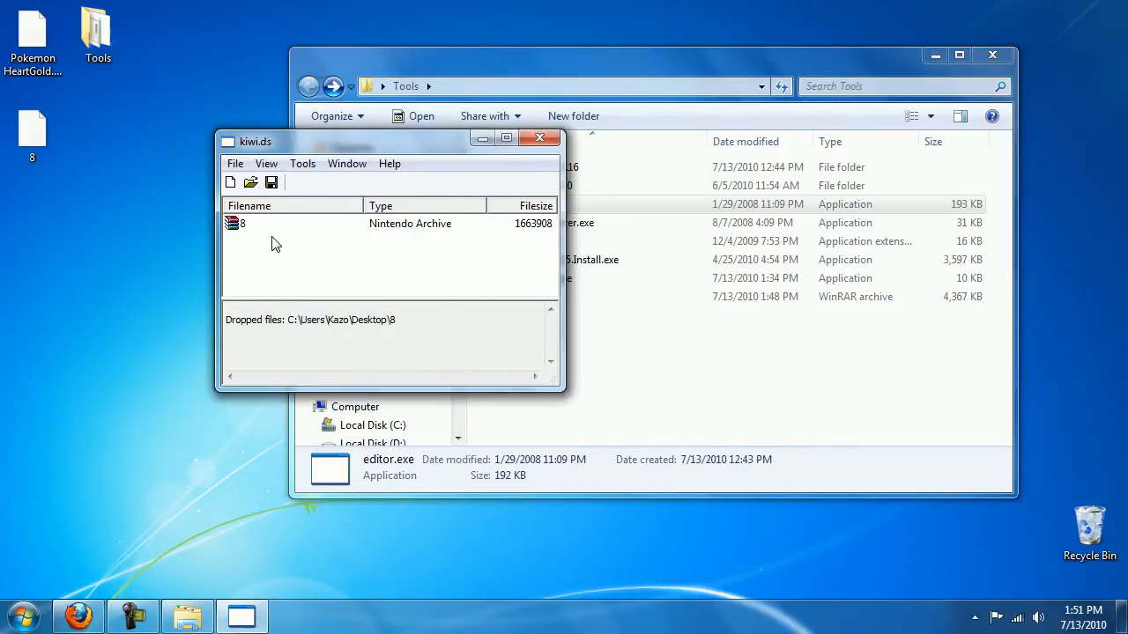
{"action": "double_click", "coordinate": [245, 222]}
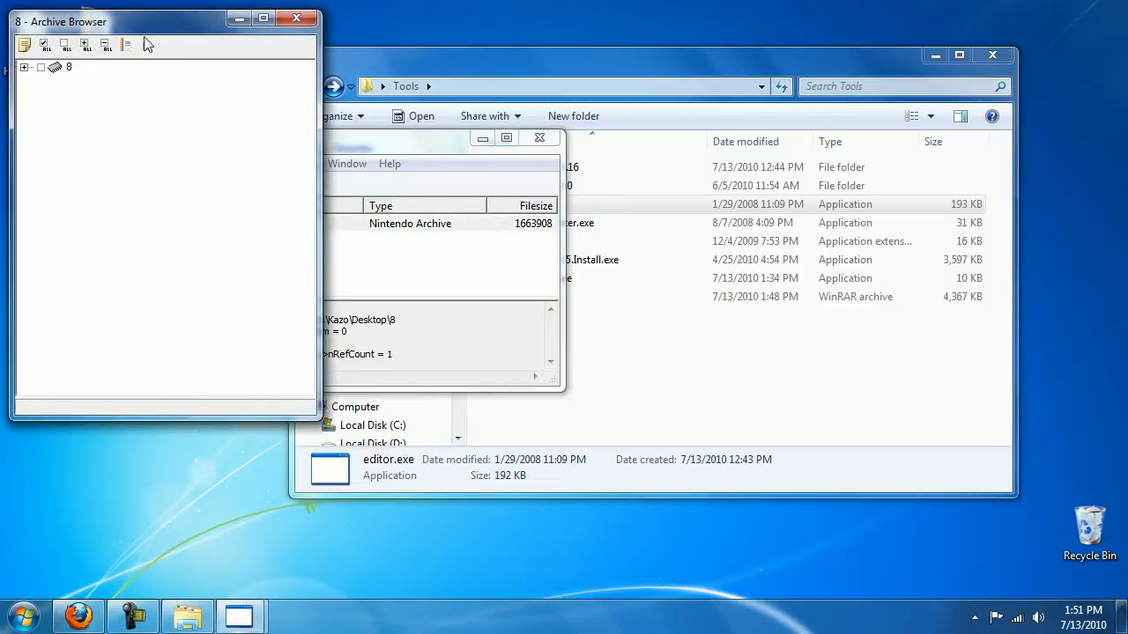
{"action": "left_click_drag", "start_coordinate": [149, 29], "coordinate": [200, 120]}
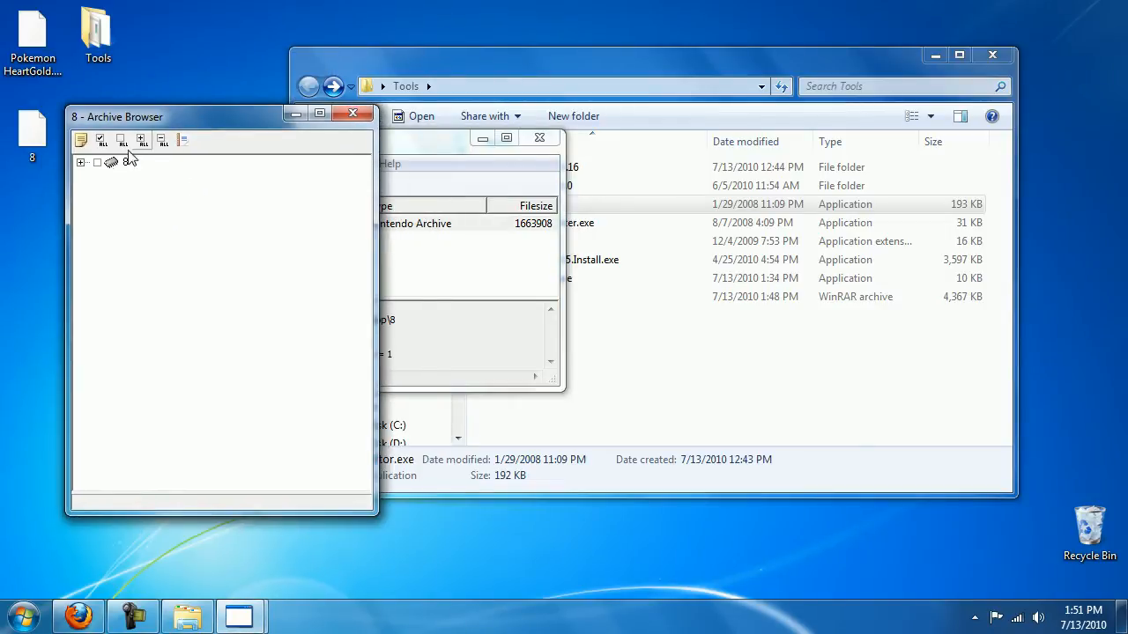
- Extract the whole contents of archive 8, and close the archive browser and the kiwi.ds editor
{"action": "left_click", "coordinate": [82, 141]}
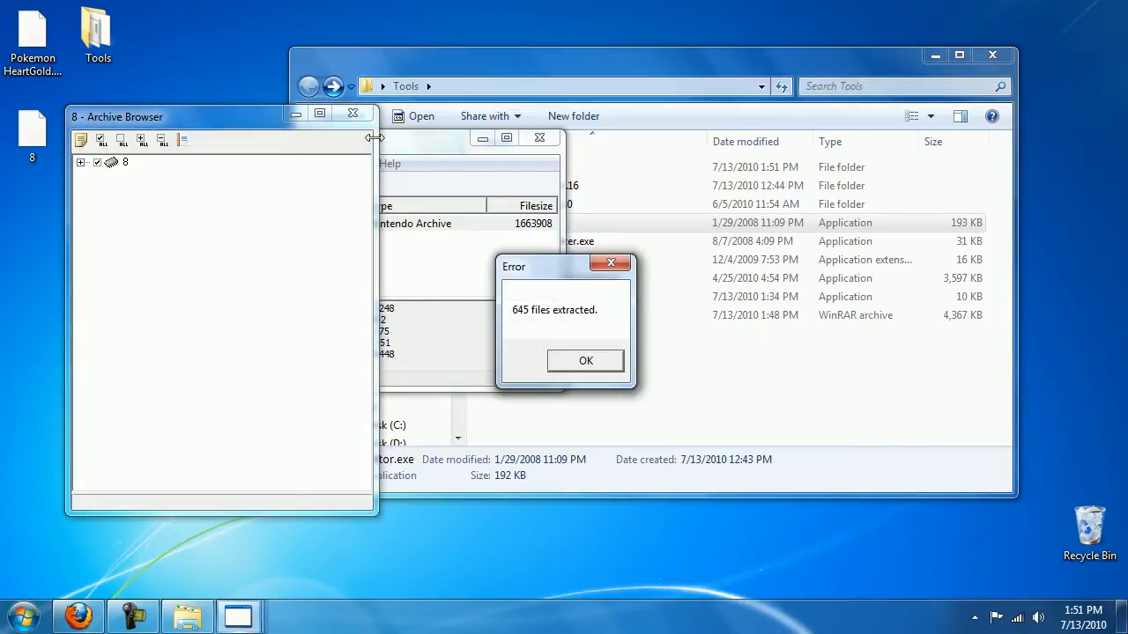
{"action": "left_click", "coordinate": [579, 365]}
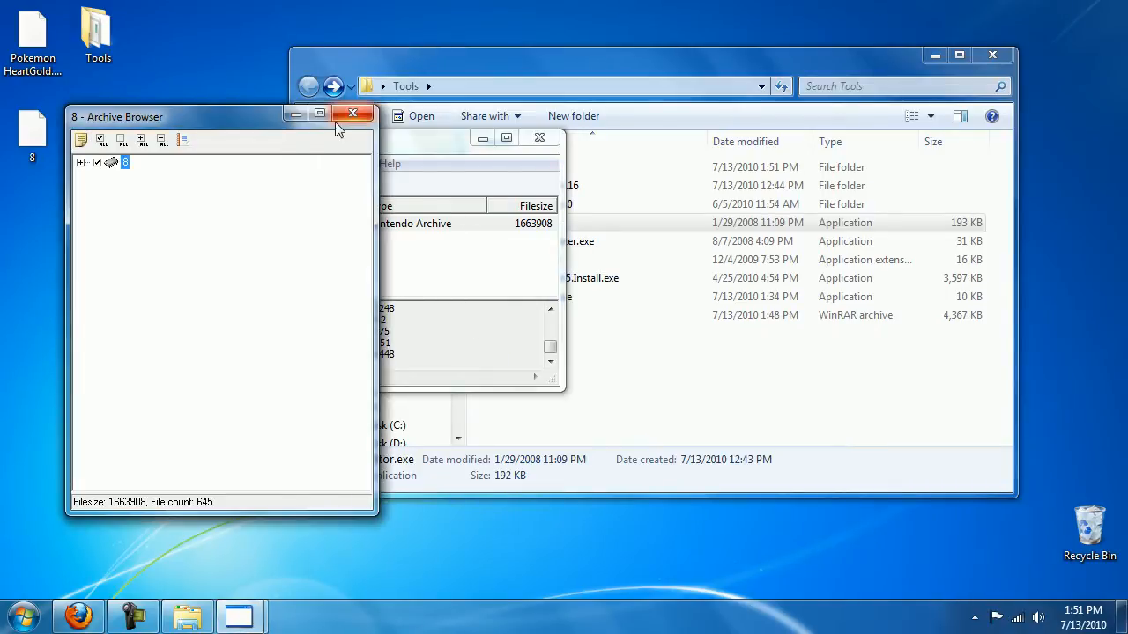
{"action": "left_click", "coordinate": [353, 114]}
{"action": "left_click_drag", "start_coordinate": [362, 139], "coordinate": [401, 168]}
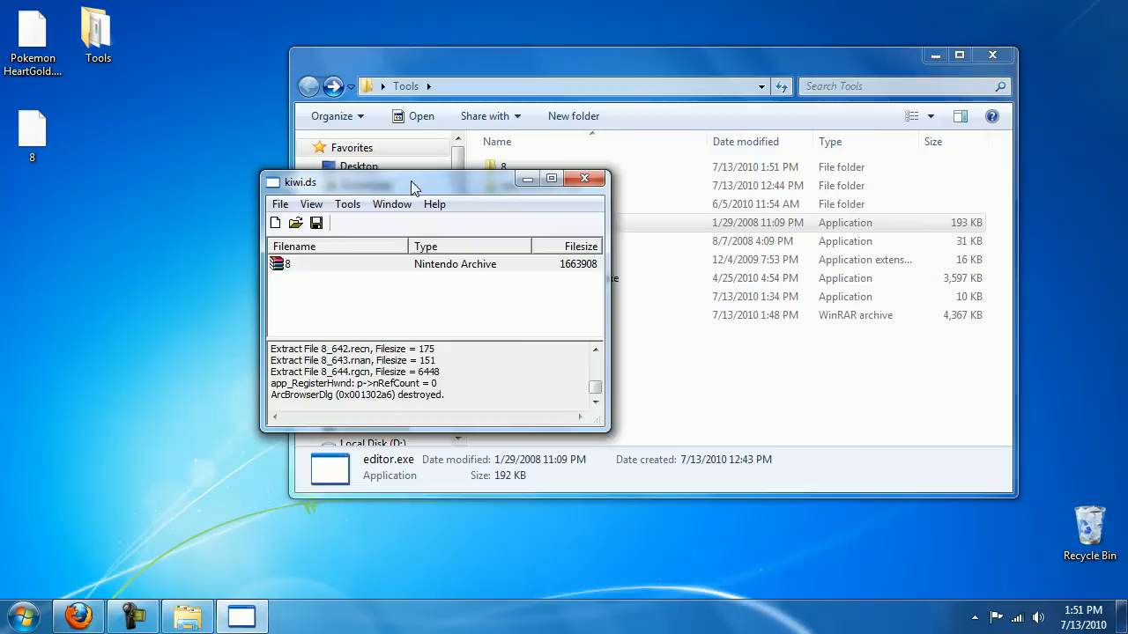
{"action": "left_click", "coordinate": [578, 168]}
{"action": "mouse_move", "coordinate": [504, 167]}
{"action": "left_mouse_down"}
{"action": "mouse_move", "coordinate": [168, 268]}
{"action": "mouse_move", "coordinate": [509, 170]}
{"action": "left_mouse_up"}
{"action": "left_click_drag", "start_coordinate": [159, 156], "coordinate": [95, 123]}
{"action": "left_click", "coordinate": [504, 167]}
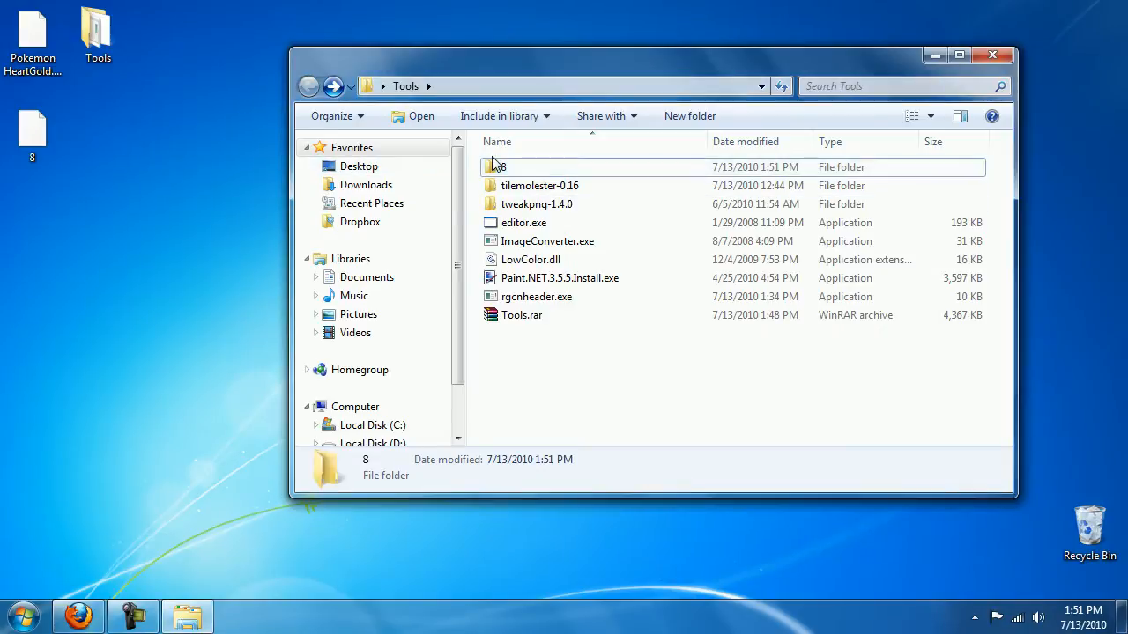
{"action": "left_click", "coordinate": [54, 118]}
{"action": "left_click", "coordinate": [182, 163]}
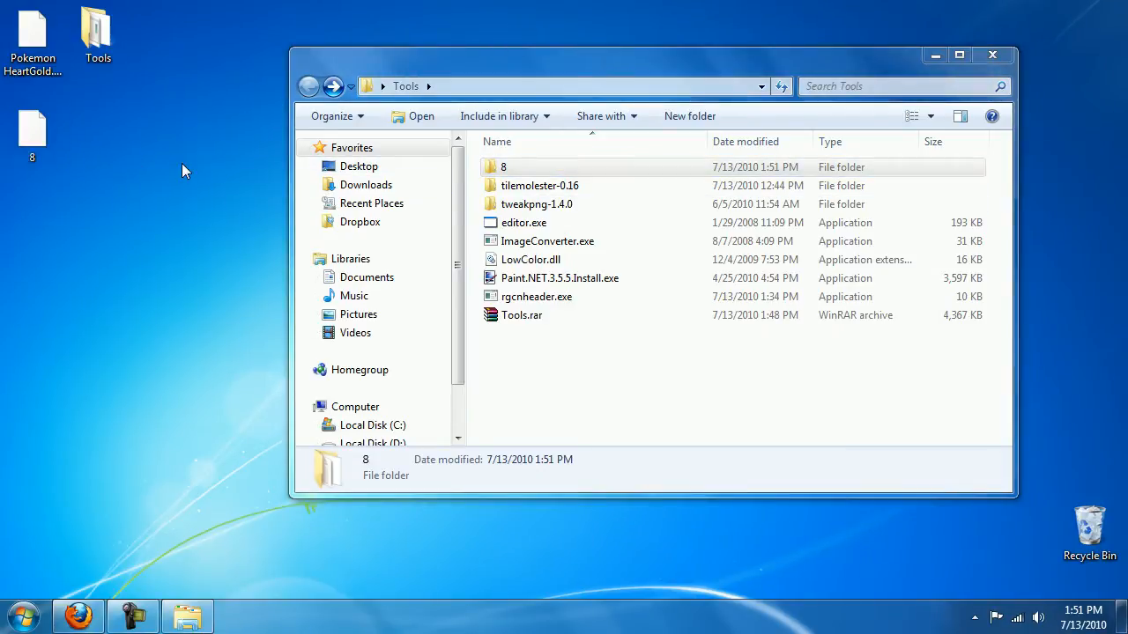
{"action": "left_click", "coordinate": [536, 391]}
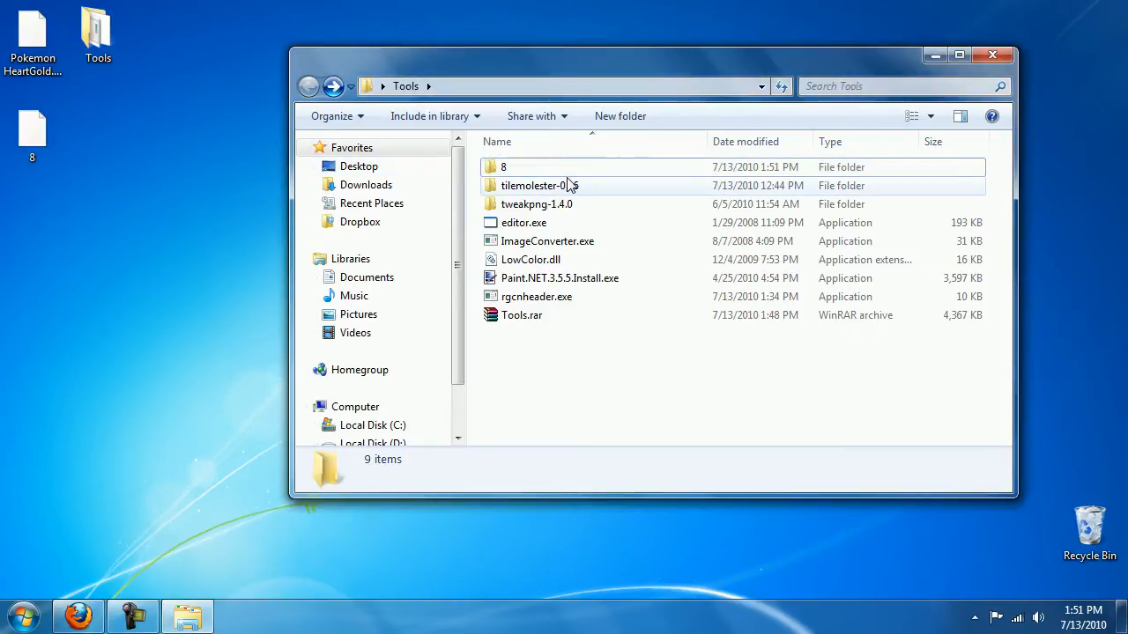
- Open the extracted folder 8 in the Tools folder and look through its RGCN, RLCN, RECN and RNAN files
{"action": "left_click_drag", "start_coordinate": [540, 74], "coordinate": [497, 57]}
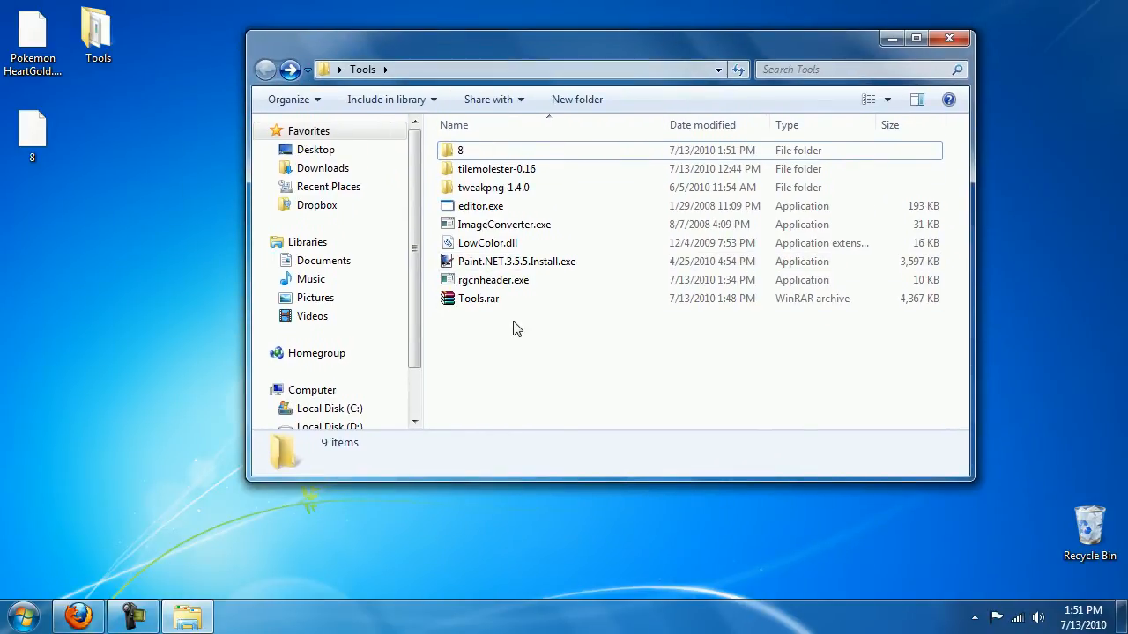
{"action": "double_click", "coordinate": [458, 150]}
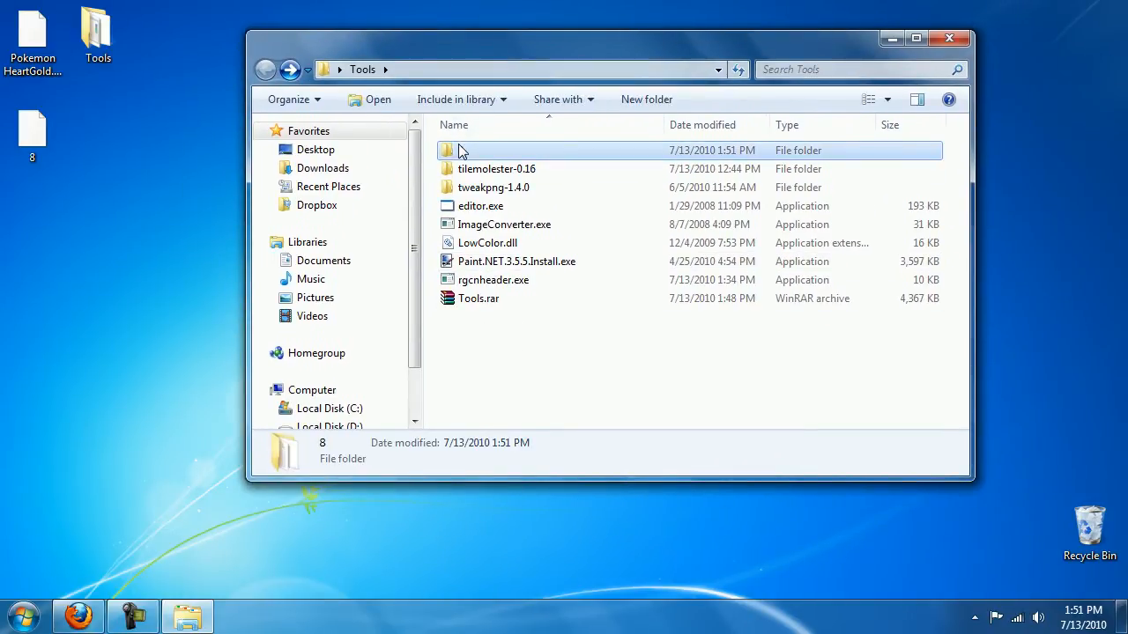
{"action": "mouse_move", "coordinate": [964, 137]}
{"action": "left_mouse_down"}
{"action": "mouse_move", "coordinate": [963, 405]}
{"action": "mouse_move", "coordinate": [963, 109]}
{"action": "mouse_move", "coordinate": [963, 379]}
{"action": "mouse_move", "coordinate": [967, 122]}
{"action": "left_mouse_up"}
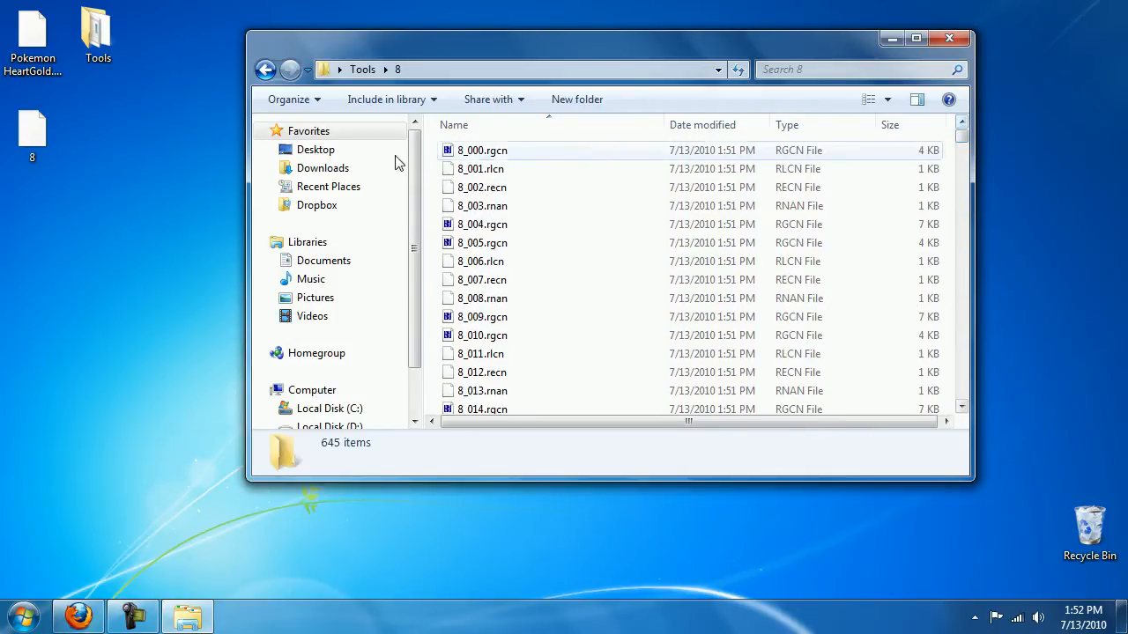
- Open a new file window and browse on Local Disk (D:) through Documents and Settings to the files folder on the user's old desktop
{"action": "mouse_move", "coordinate": [78, 617]}
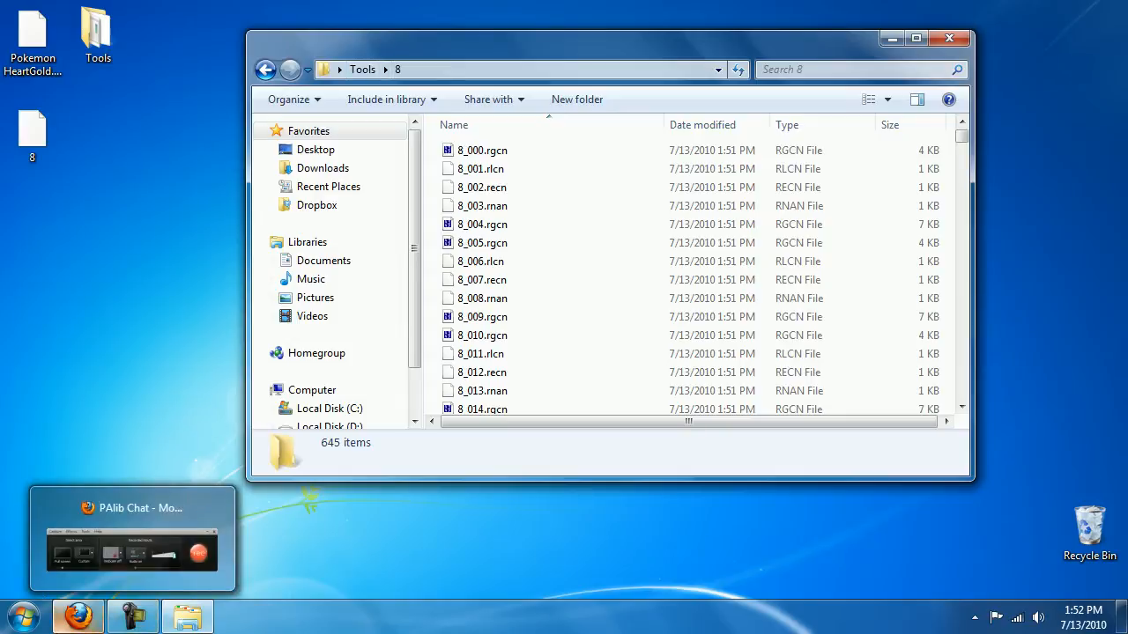
{"action": "left_click", "coordinate": [24, 617]}
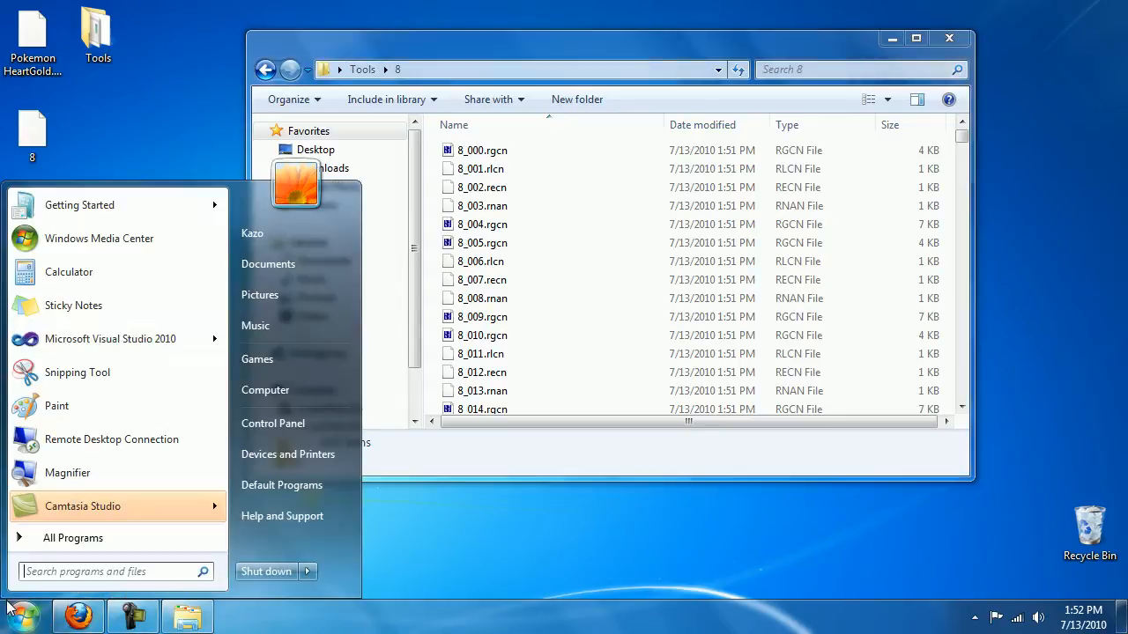
{"action": "left_click", "coordinate": [297, 392]}
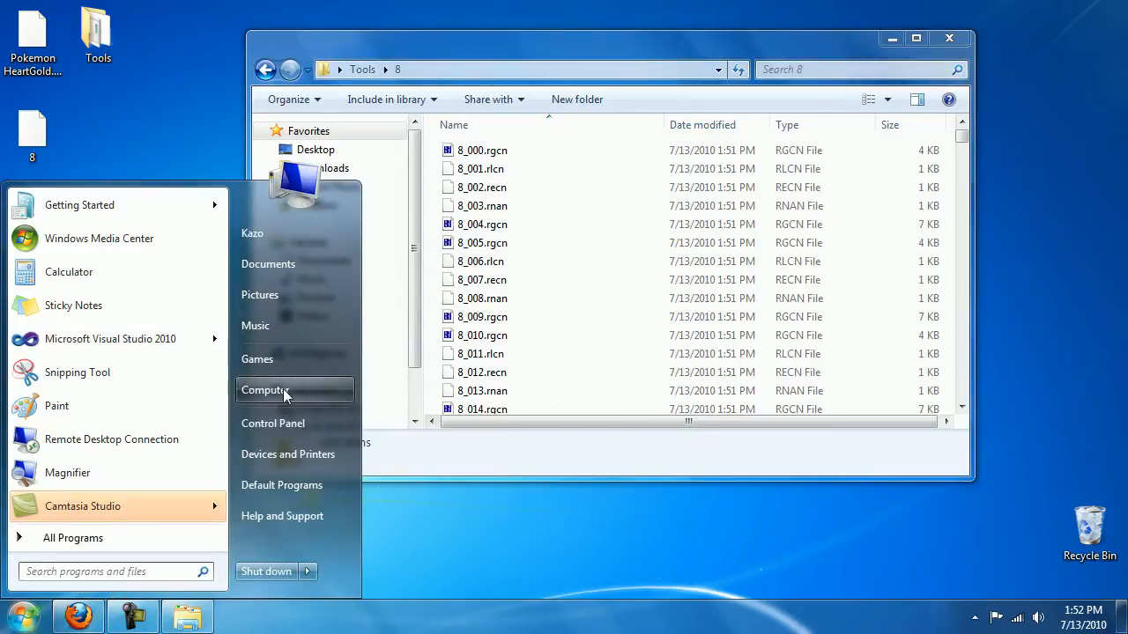
{"action": "left_click", "coordinate": [784, 176]}
{"action": "double_click", "coordinate": [784, 176]}
{"action": "double_click", "coordinate": [479, 171]}
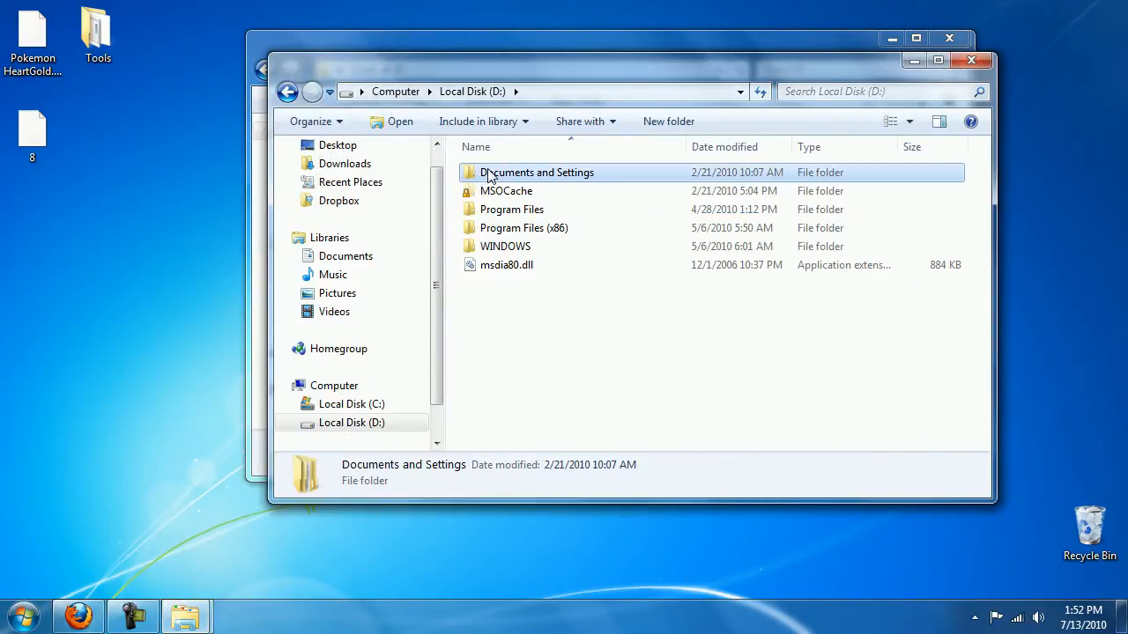
{"action": "double_click", "coordinate": [492, 227]}
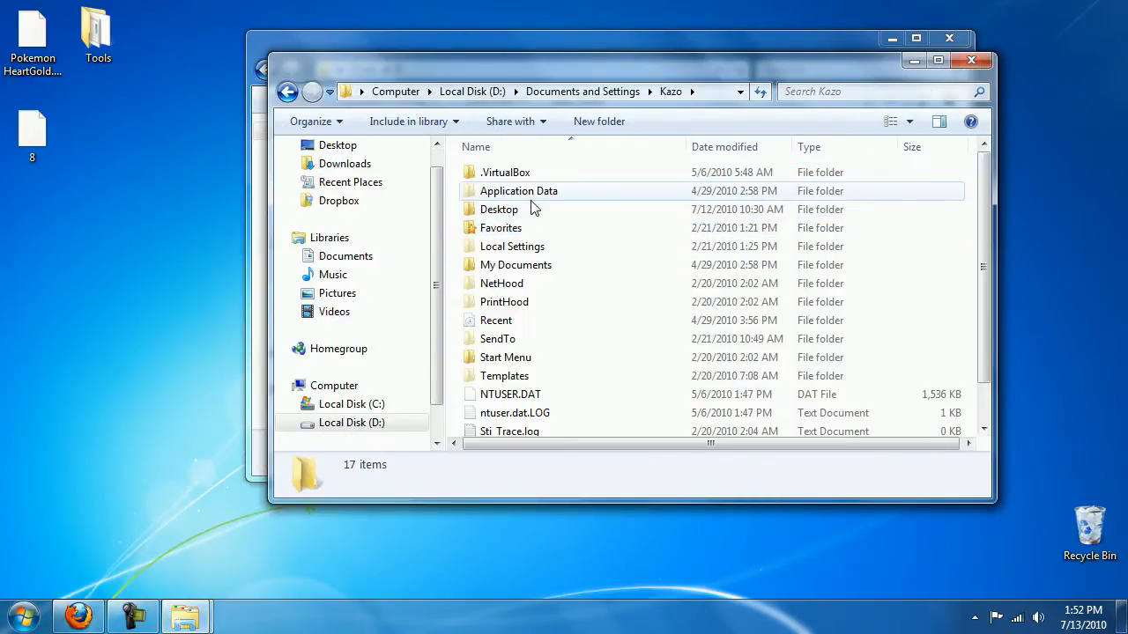
{"action": "double_click", "coordinate": [499, 209]}
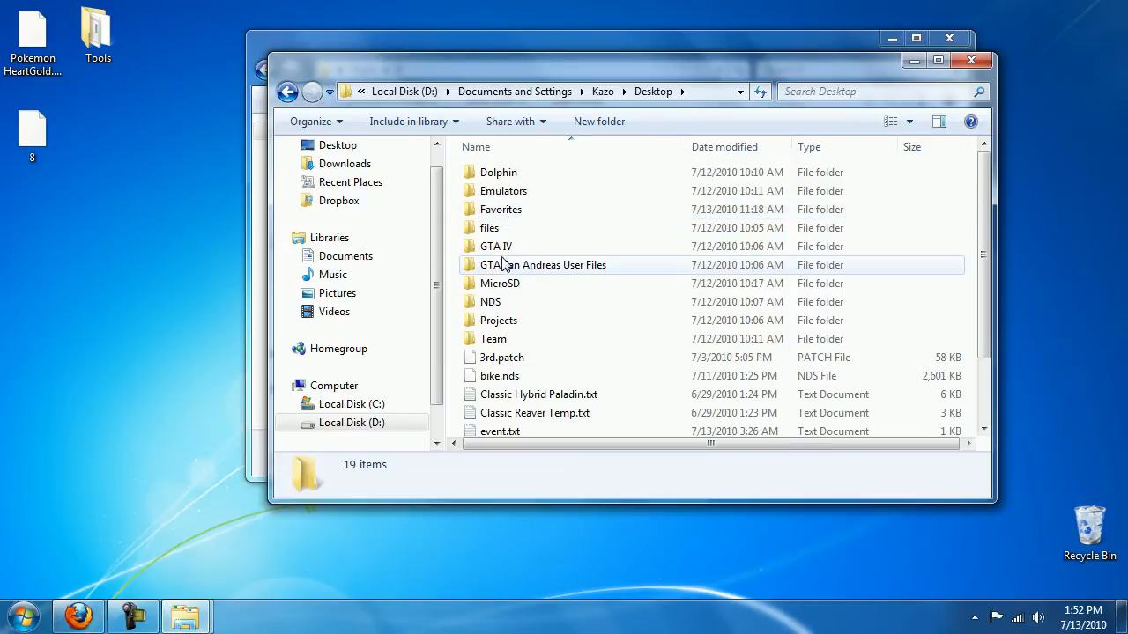
{"action": "double_click", "coordinate": [492, 227]}
- Search through the contents of the files folder for the folder that holds the Pokemon sprites
{"action": "scroll", "coordinate": [687, 222], "scroll_direction": "down", "scroll_amount": 18}
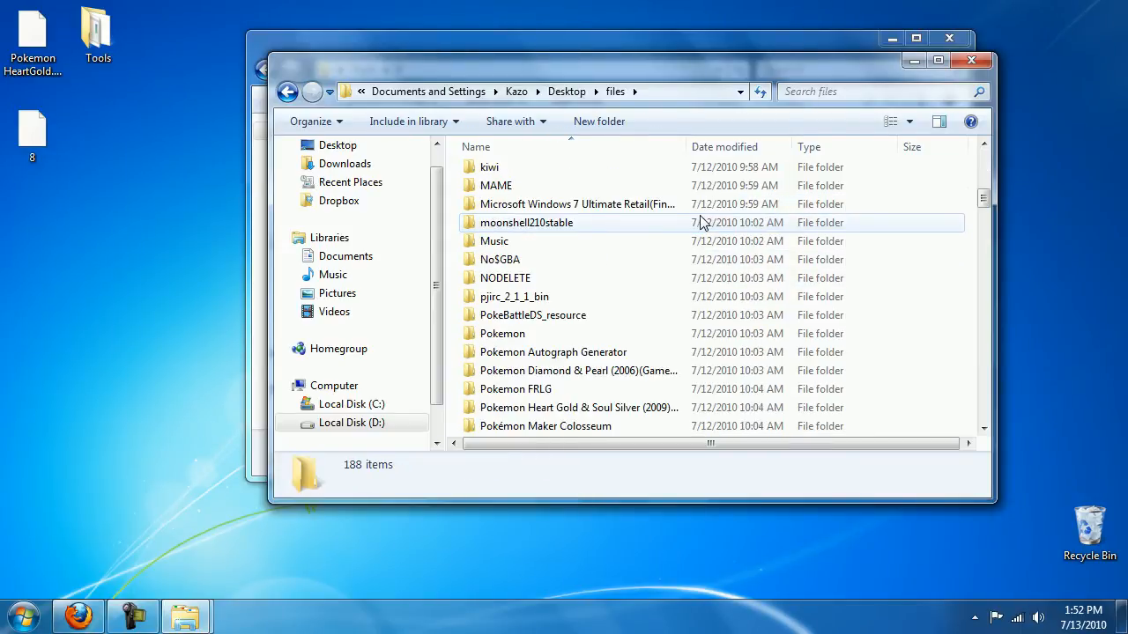
{"action": "scroll", "coordinate": [633, 293], "scroll_direction": "down", "scroll_amount": 2}
{"action": "scroll", "coordinate": [600, 294], "scroll_direction": "up", "scroll_amount": 3}
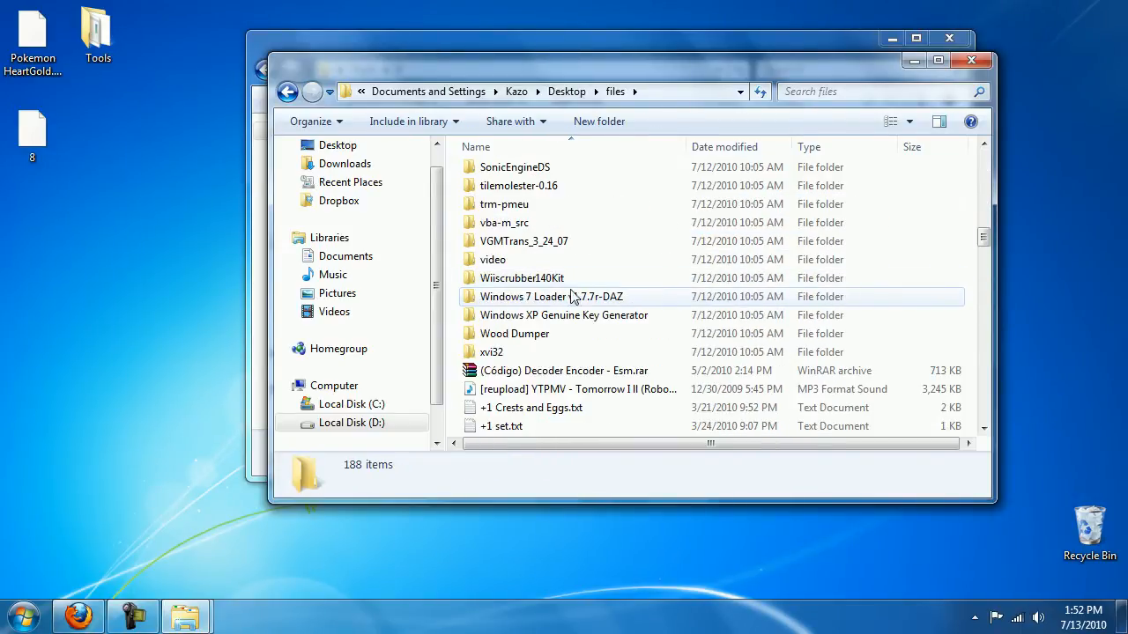
{"action": "left_click", "coordinate": [556, 300]}
{"action": "key", "text": "p"}
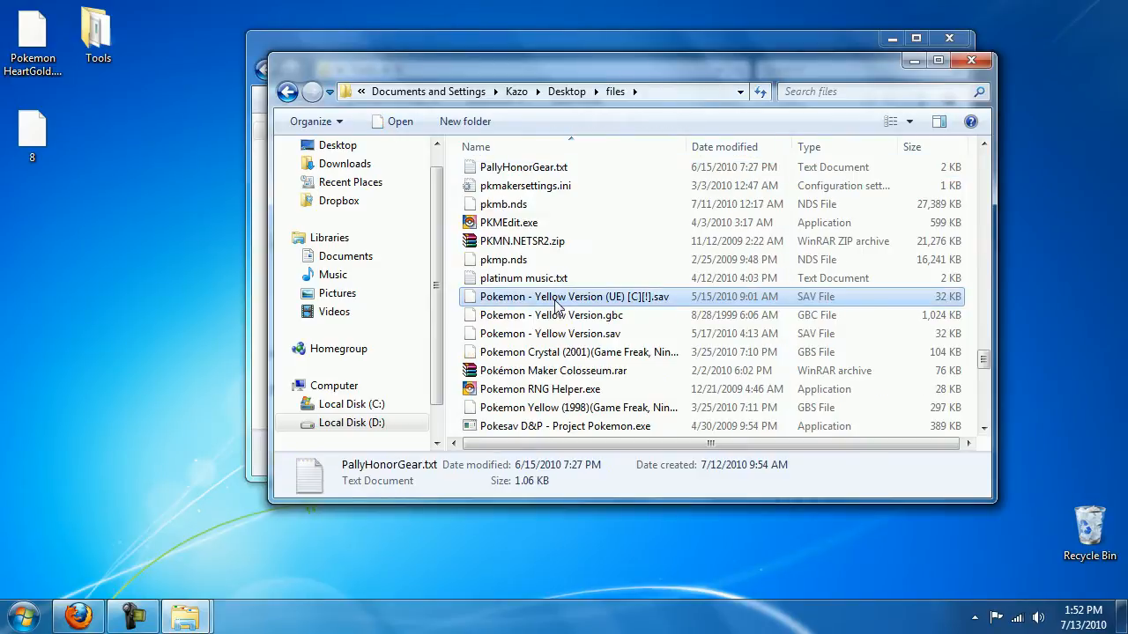
{"action": "key", "text": "Down"}
{"action": "key", "text": "Down"}
{"action": "key", "text": "Down"}
{"action": "key", "text": "Down"}
{"action": "key", "text": "Down"}
{"action": "key", "text": "Down"}
{"action": "key", "text": "Down"}
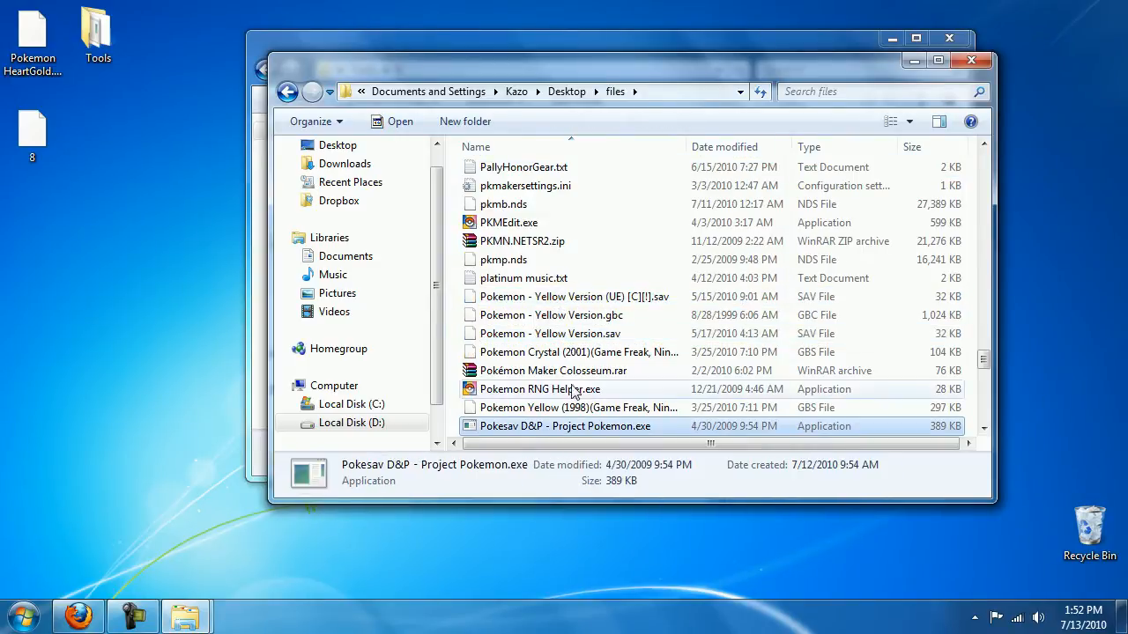
{"action": "scroll", "coordinate": [574, 384], "scroll_direction": "up", "scroll_amount": 5}
{"action": "scroll", "coordinate": [574, 384], "scroll_direction": "up", "scroll_amount": 15}
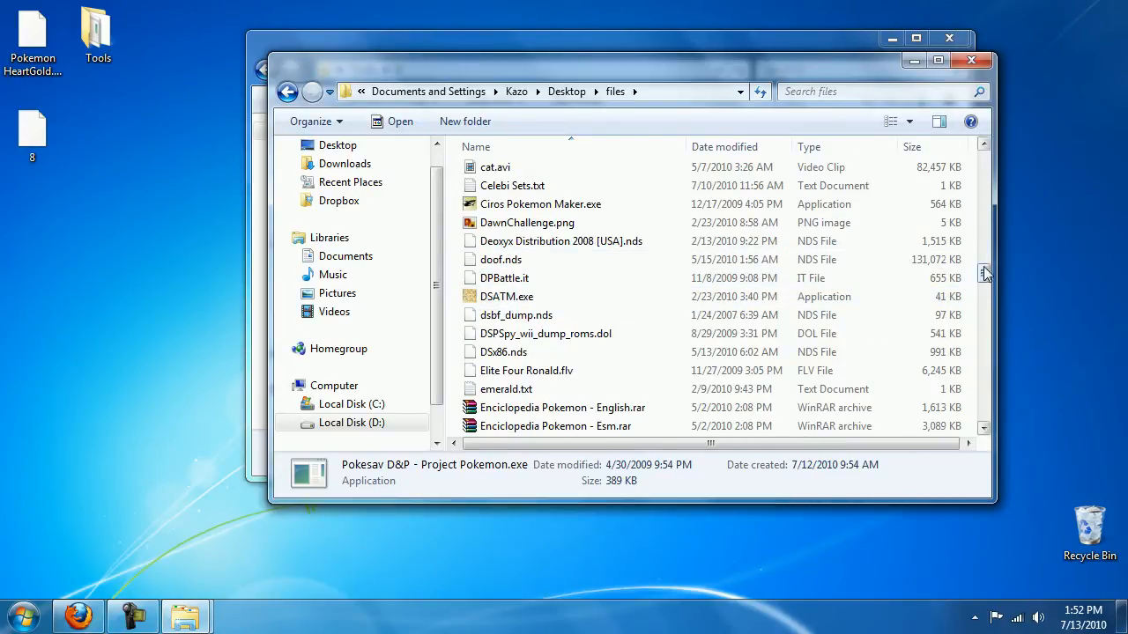
{"action": "scroll", "coordinate": [805, 216], "scroll_direction": "up", "scroll_amount": 10}
- Find the pokesprites folder among the subfolders of files and open it
{"action": "left_click", "coordinate": [749, 232]}
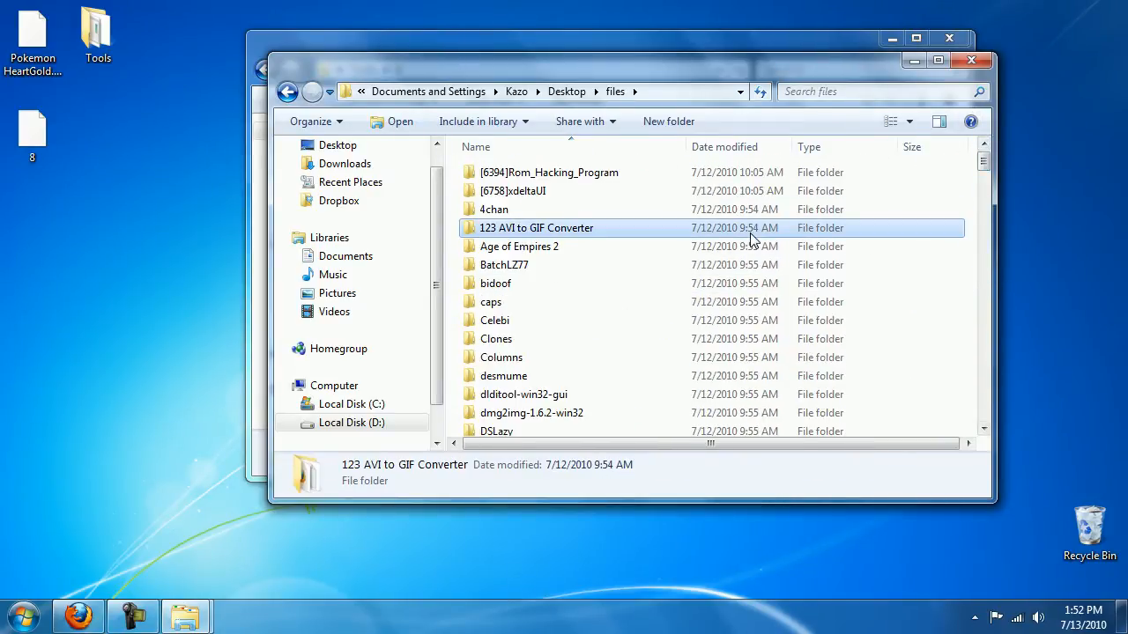
{"action": "type", "text": "po"}
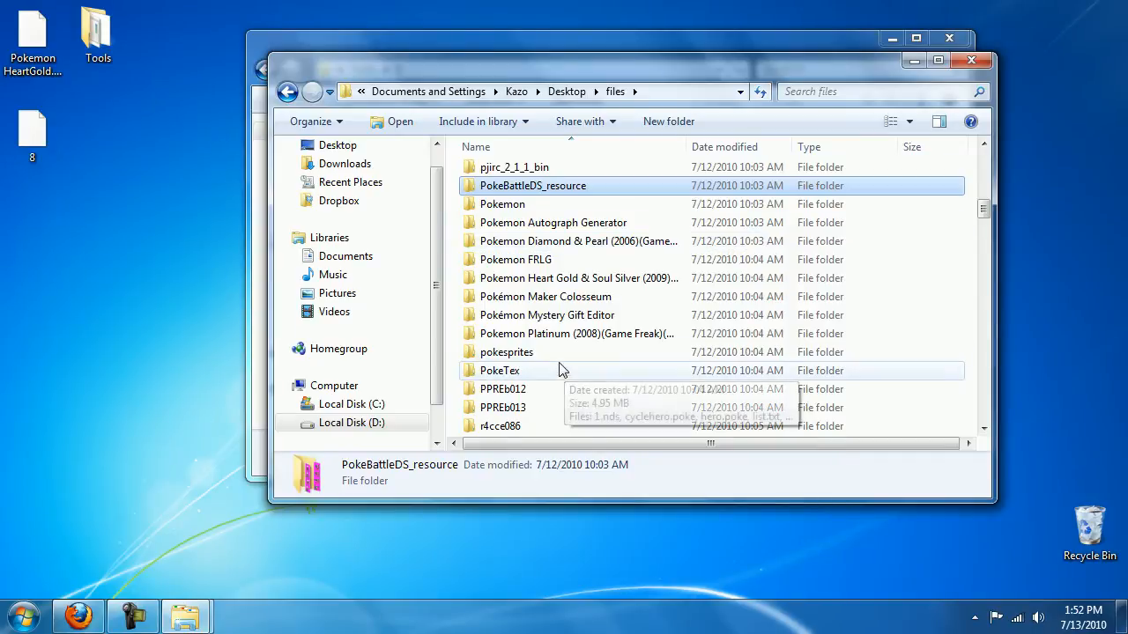
{"action": "double_click", "coordinate": [548, 354]}
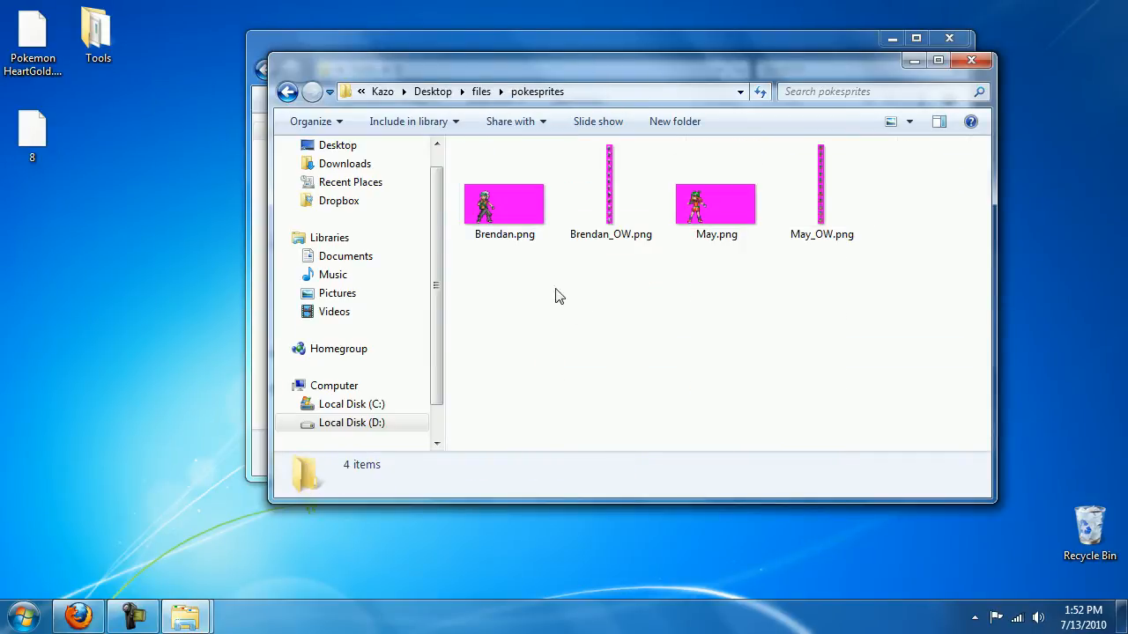
- Copy Brendan.png from the pokesprites folder to the desktop and close the pokesprites window
{"action": "left_click", "coordinate": [498, 206]}
{"action": "left_click", "coordinate": [527, 305]}
{"action": "left_click", "coordinate": [505, 192]}
{"action": "right_click", "coordinate": [493, 207]}
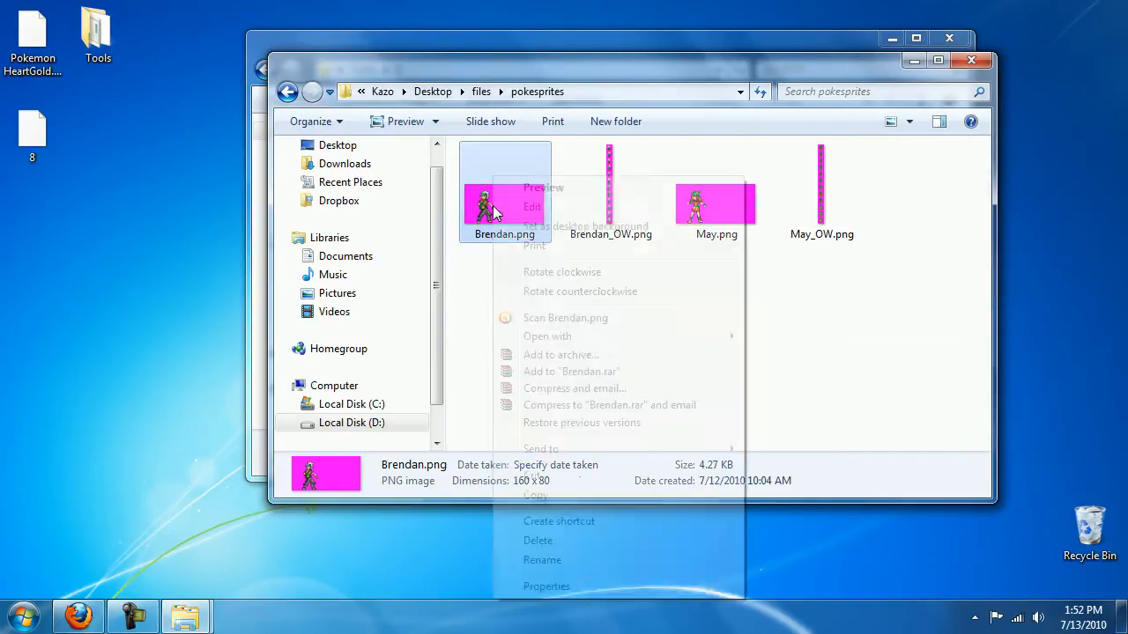
{"action": "left_click", "coordinate": [535, 495]}
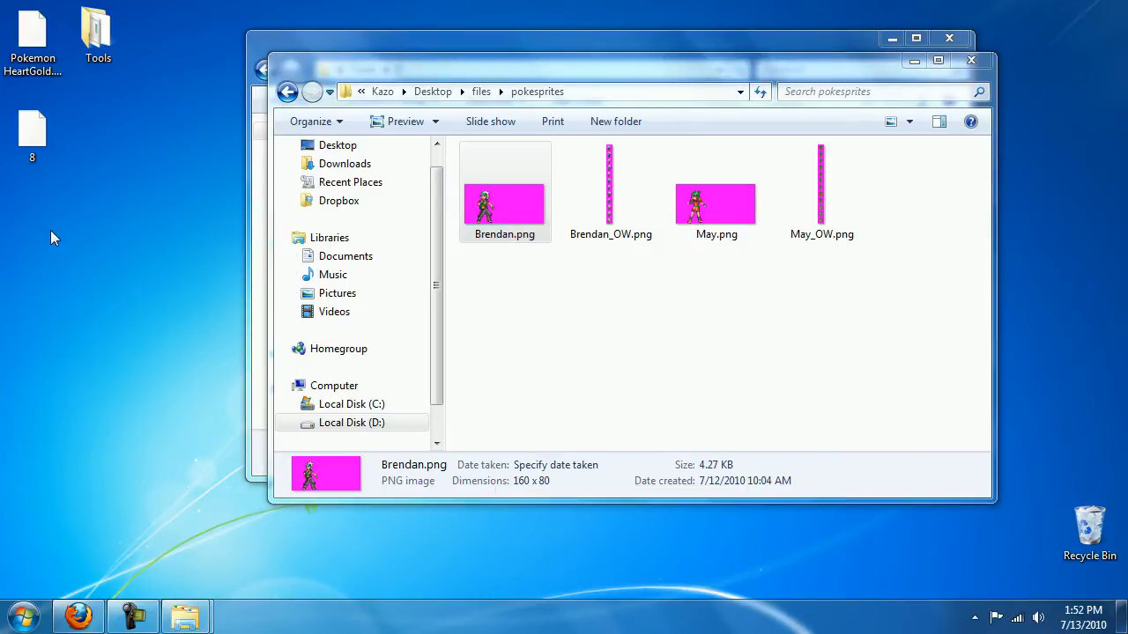
{"action": "right_click", "coordinate": [51, 237]}
{"action": "left_click", "coordinate": [95, 330]}
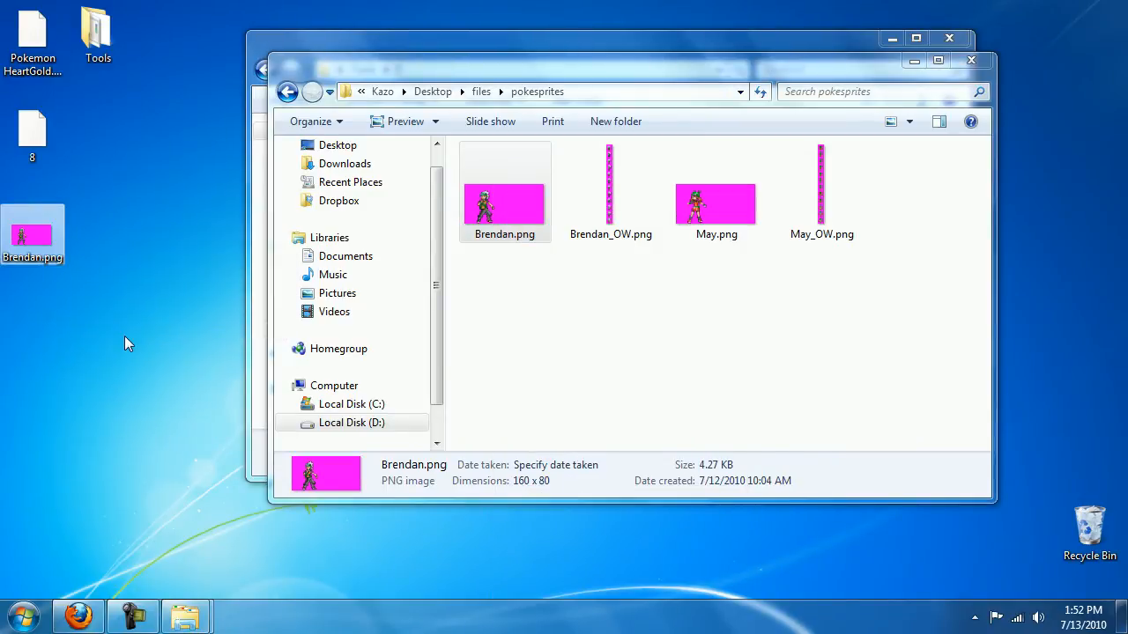
{"action": "left_click", "coordinate": [743, 383]}
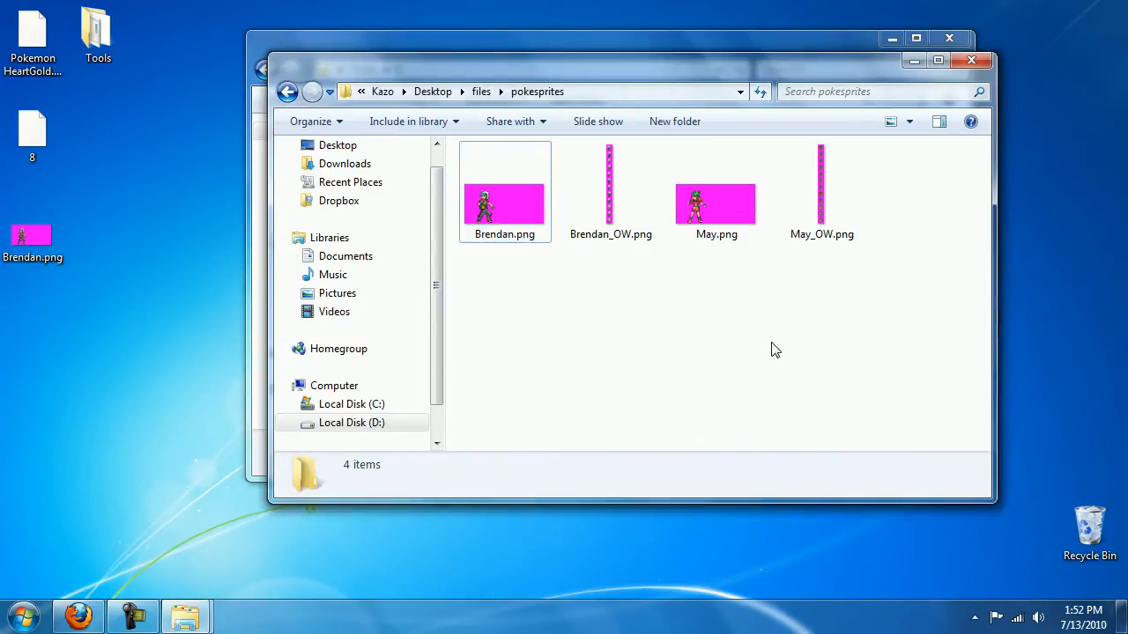
{"action": "left_click", "coordinate": [969, 62]}
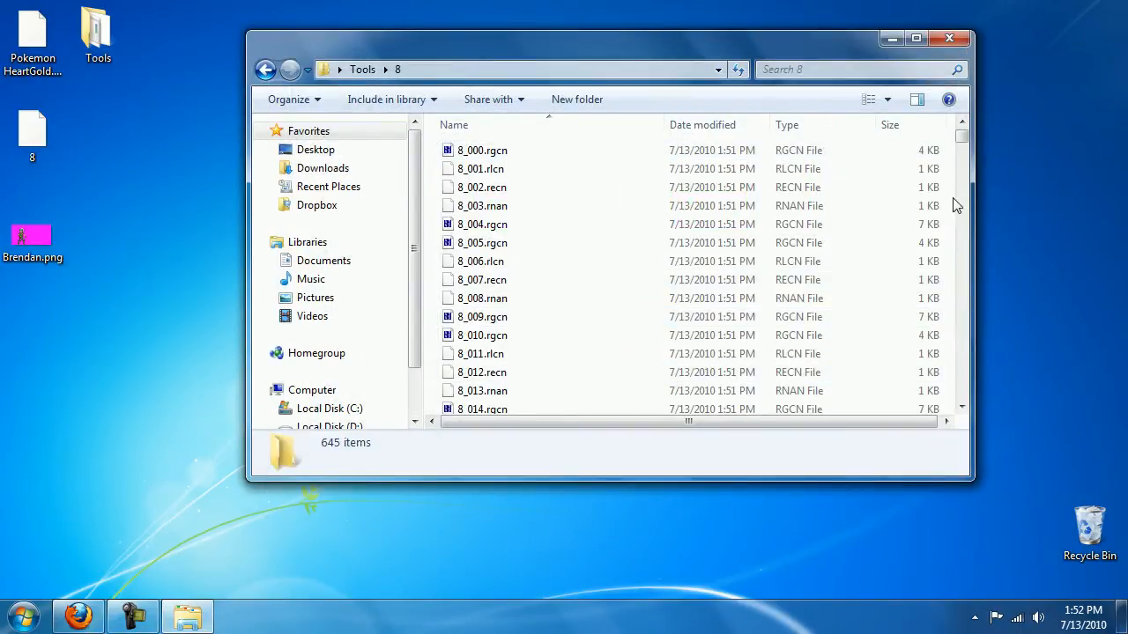
- Examine the first files of extracted folder 8, including 8_000.rgcn and 8_002.recn
{"action": "left_click_drag", "start_coordinate": [961, 141], "coordinate": [965, 116]}
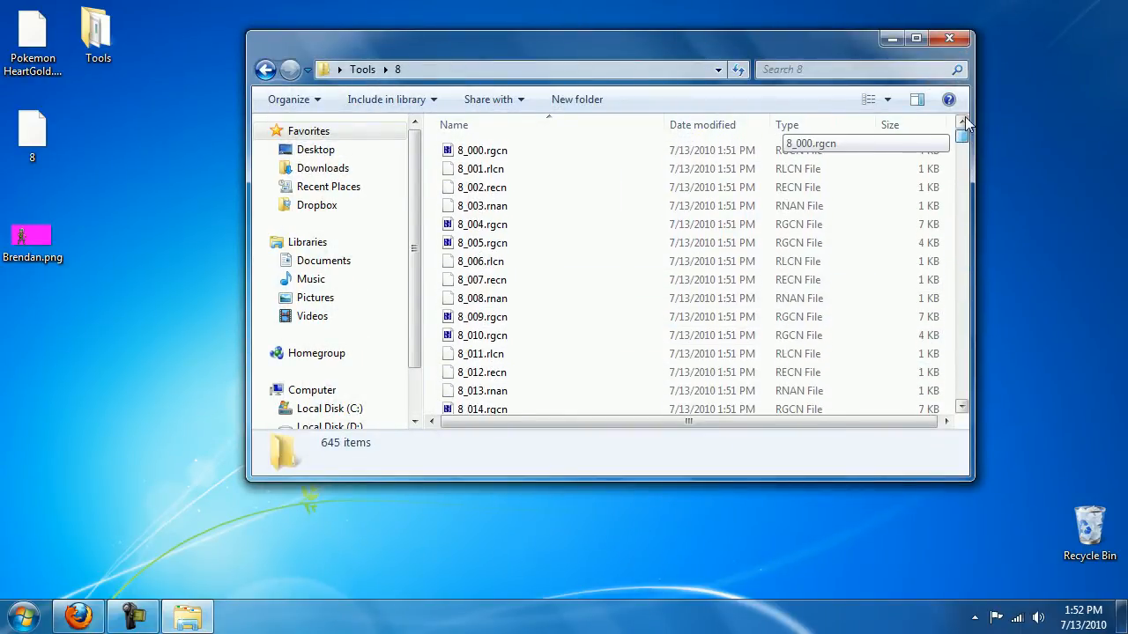
{"action": "left_click", "coordinate": [483, 151]}
{"action": "left_click", "coordinate": [490, 186]}
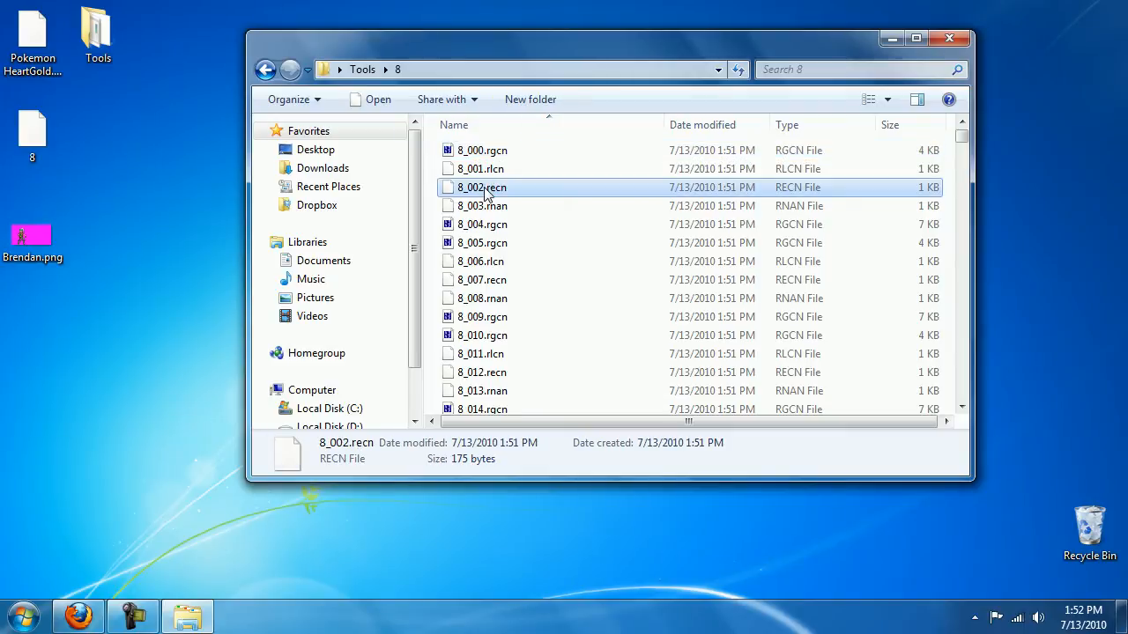
{"action": "left_click", "coordinate": [484, 156]}
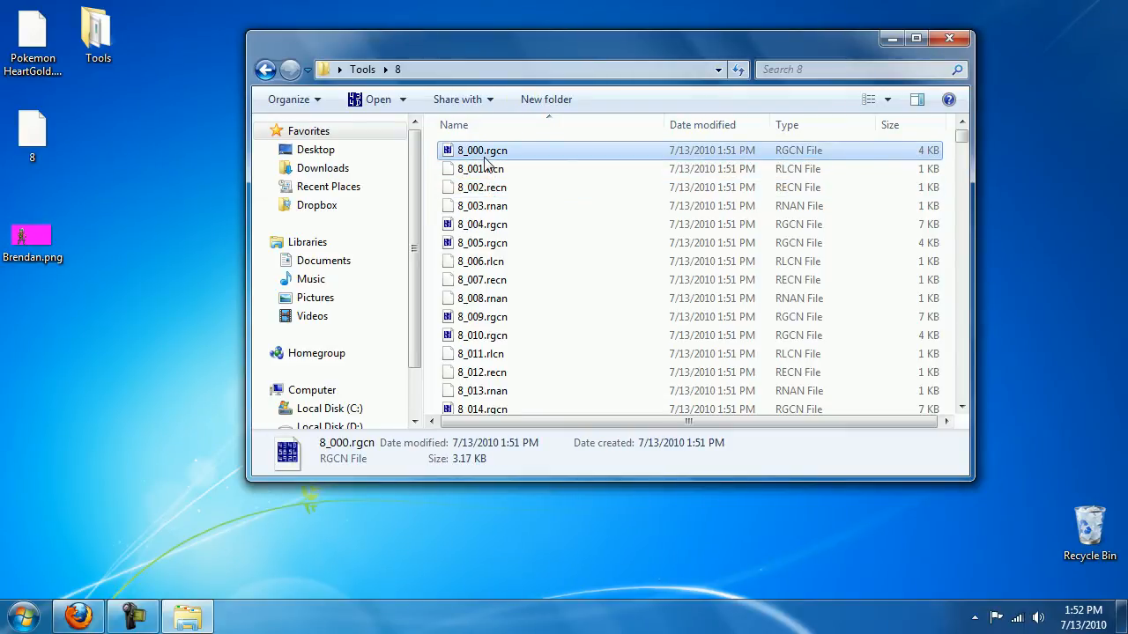
{"action": "left_click_drag", "start_coordinate": [383, 36], "coordinate": [404, 58]}
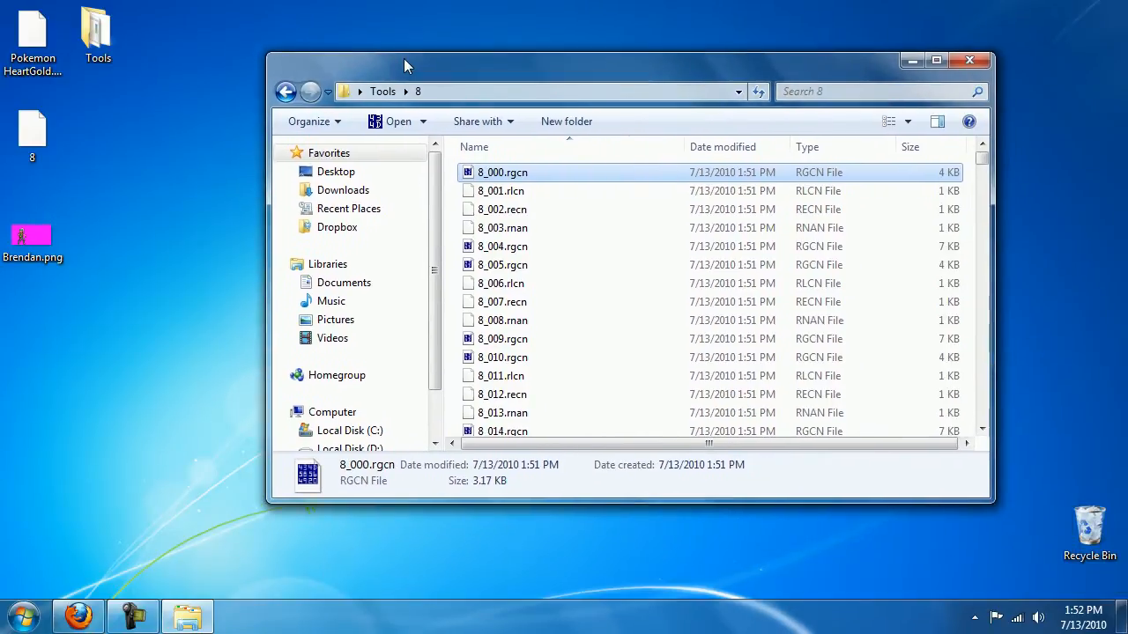
- Return to the Tools folder and launch ImageConverter.exe
{"action": "key", "text": "BackSpace"}
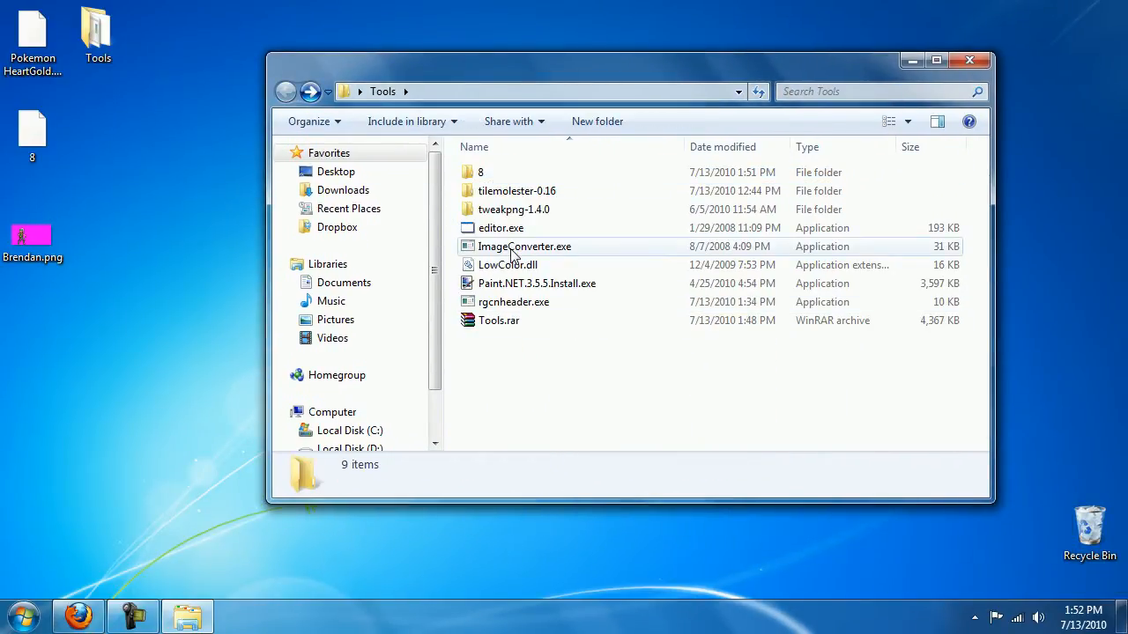
{"action": "double_click", "coordinate": [513, 251]}
{"action": "mouse_move", "coordinate": [501, 193]}
{"action": "left_mouse_down"}
{"action": "mouse_move", "coordinate": [516, 214]}
{"action": "mouse_move", "coordinate": [517, 180]}
{"action": "left_mouse_up"}
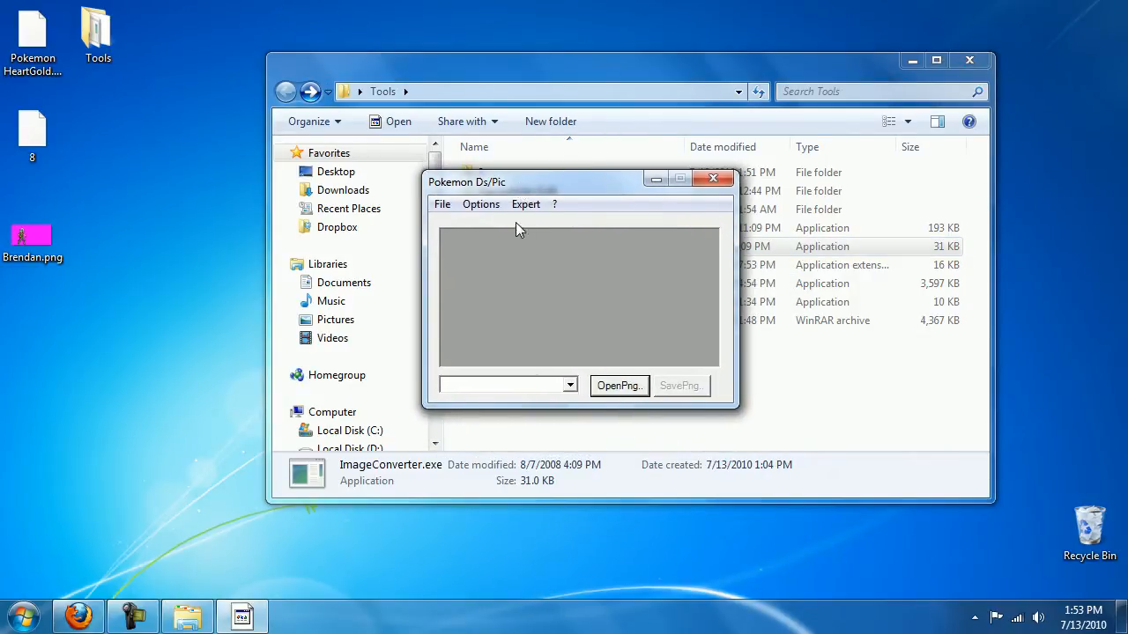
- Start Open Direct, browse to folder 8 and widen the file dialog so all file details fit
{"action": "left_click", "coordinate": [522, 205]}
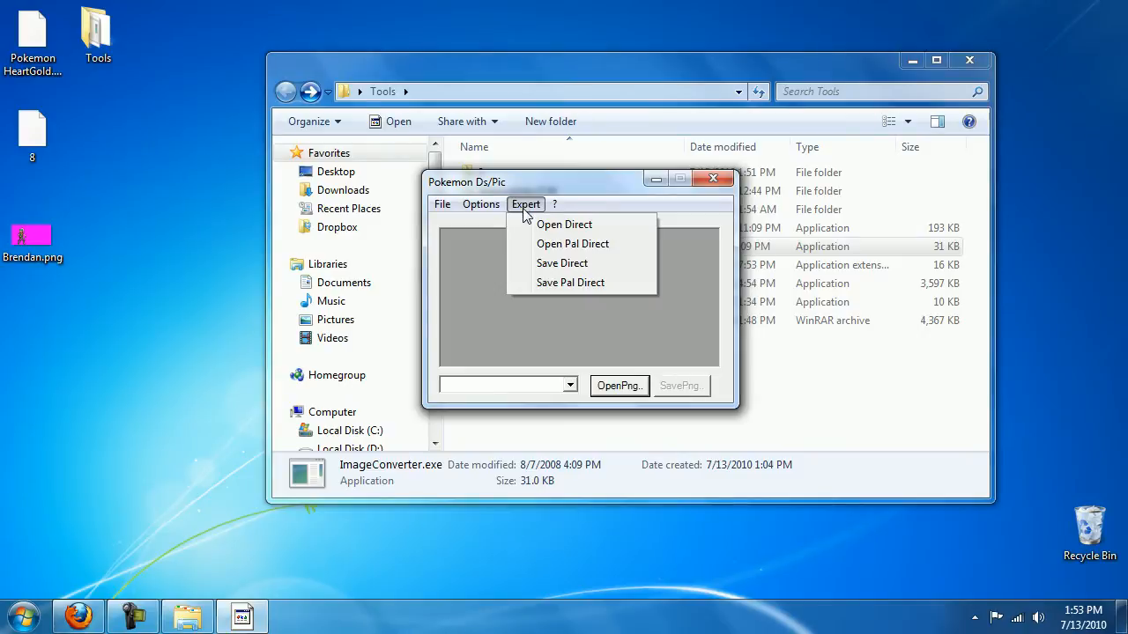
{"action": "left_click", "coordinate": [571, 223]}
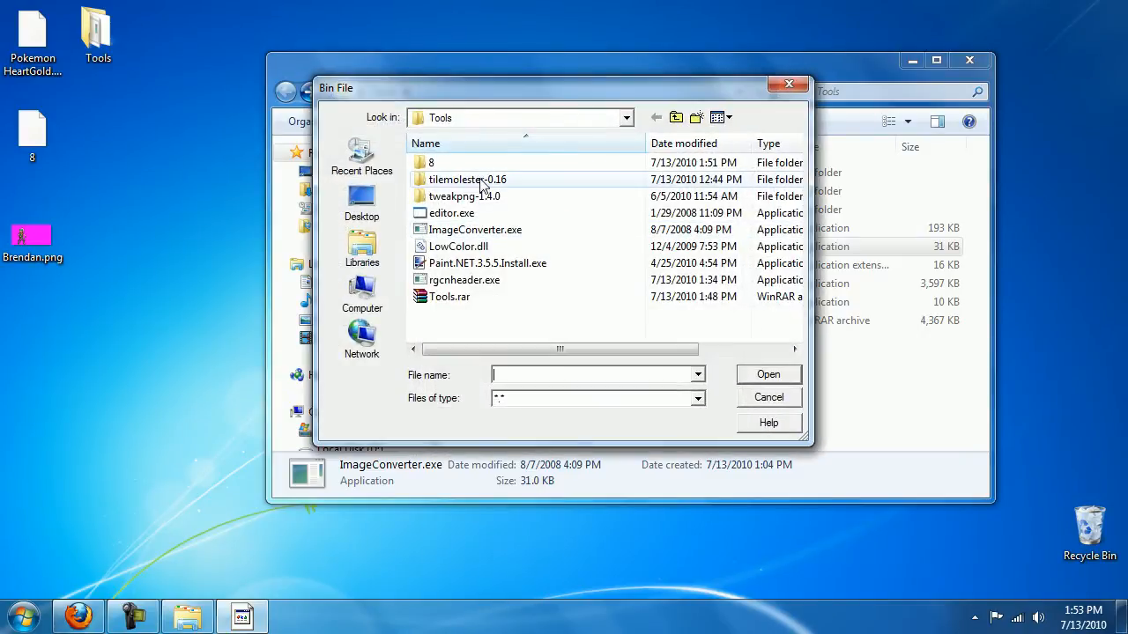
{"action": "double_click", "coordinate": [433, 160]}
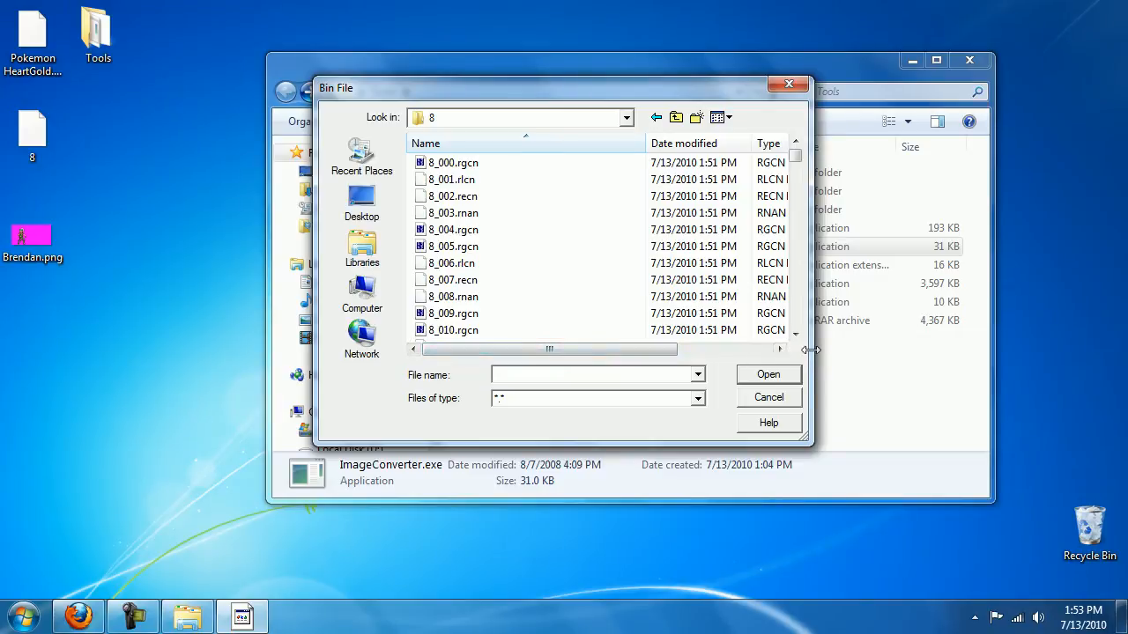
{"action": "left_click_drag", "start_coordinate": [810, 350], "coordinate": [1049, 361]}
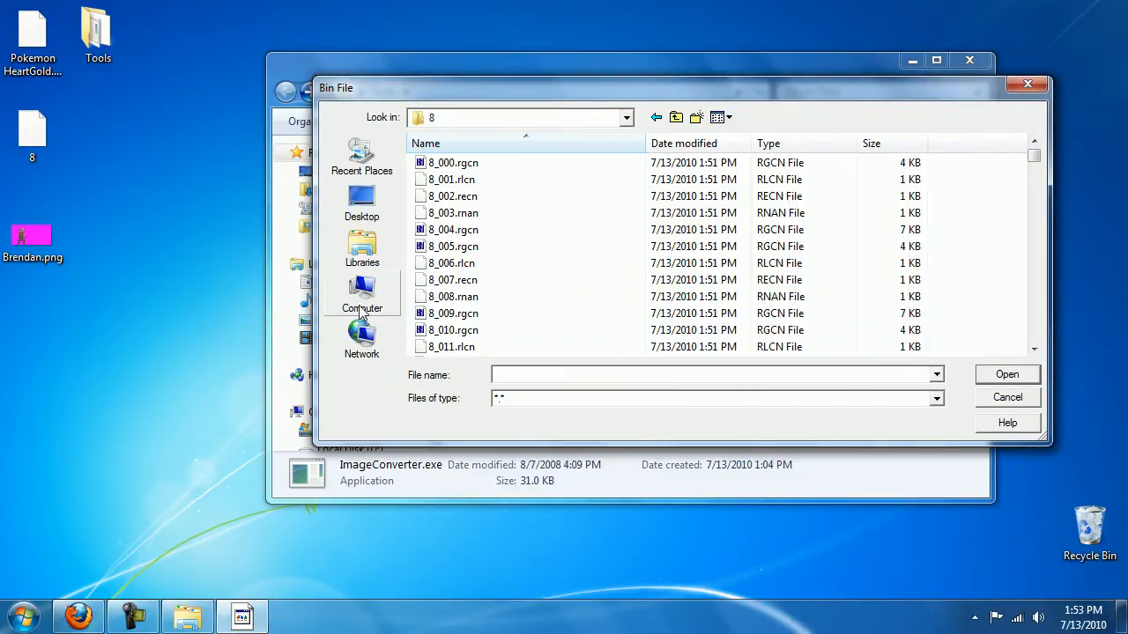
{"action": "left_click_drag", "start_coordinate": [316, 315], "coordinate": [233, 328]}
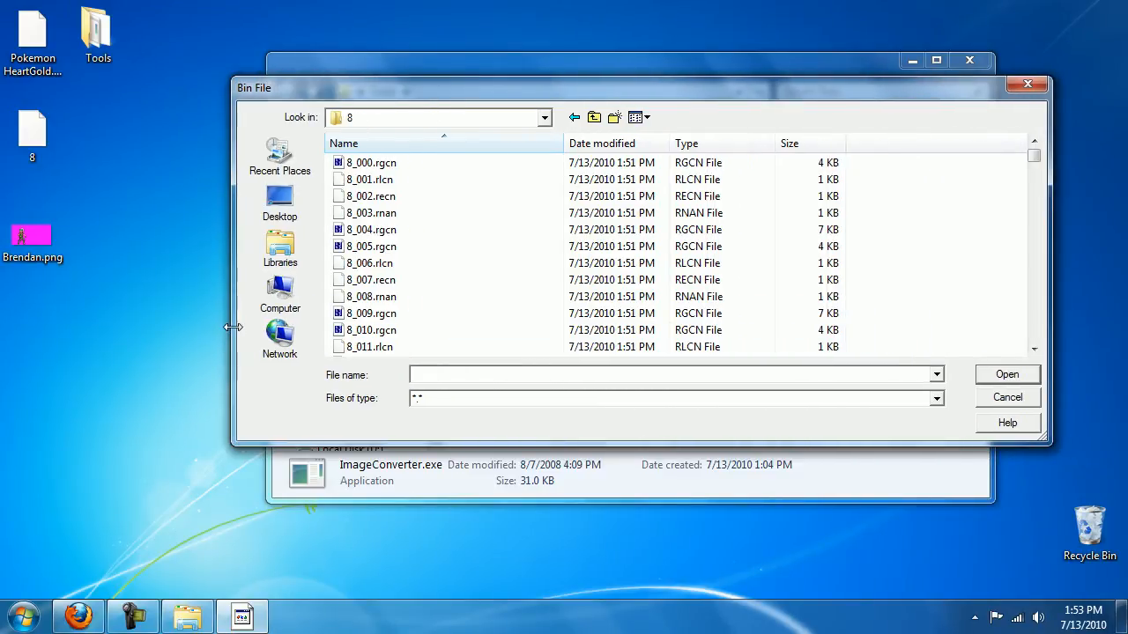
- Examine the repeating file set in folder 8, from 8_000.rgcn through 8_004.rgcn, comparing file types and sizes
{"action": "left_click", "coordinate": [364, 162]}
{"action": "left_click", "coordinate": [361, 179]}
{"action": "left_click", "coordinate": [365, 196]}
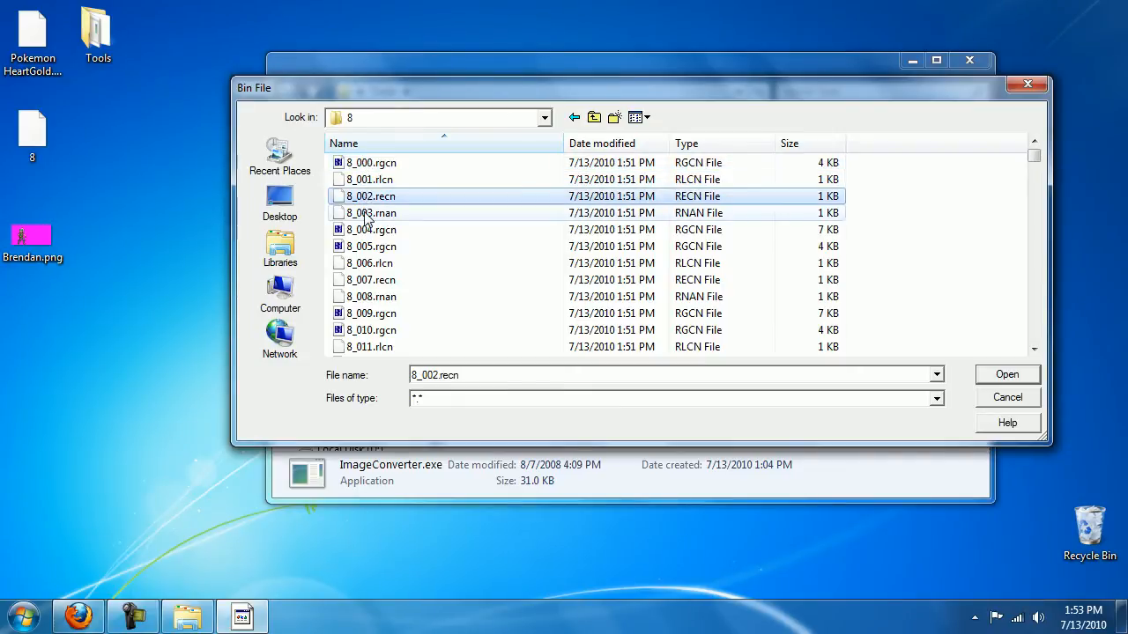
{"action": "left_click", "coordinate": [367, 212]}
{"action": "left_click", "coordinate": [369, 230]}
{"action": "key", "text": "Up"}
{"action": "key", "text": "Up"}
{"action": "key", "text": "Up"}
{"action": "key", "text": "Up"}
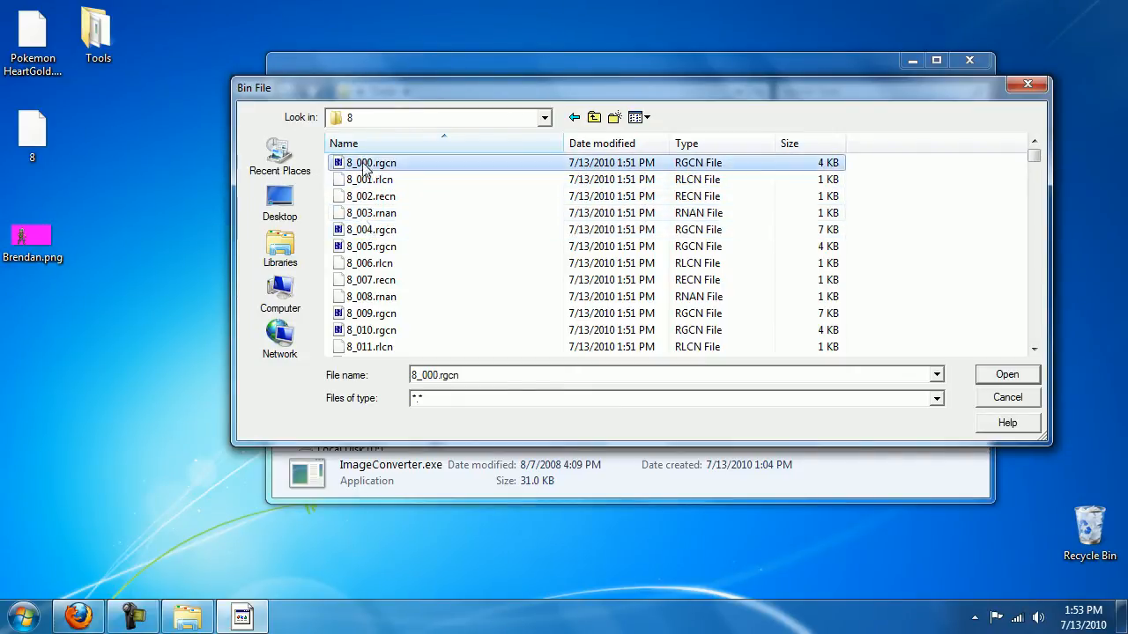
{"action": "left_click", "coordinate": [372, 233]}
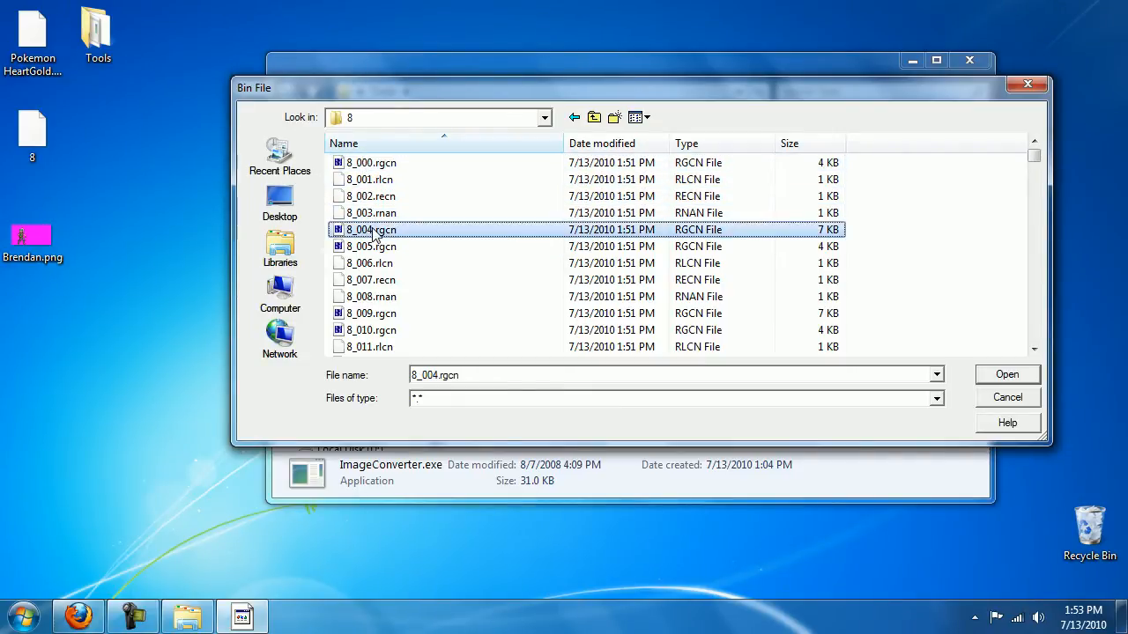
{"action": "left_click", "coordinate": [372, 147]}
{"action": "left_click", "coordinate": [377, 143]}
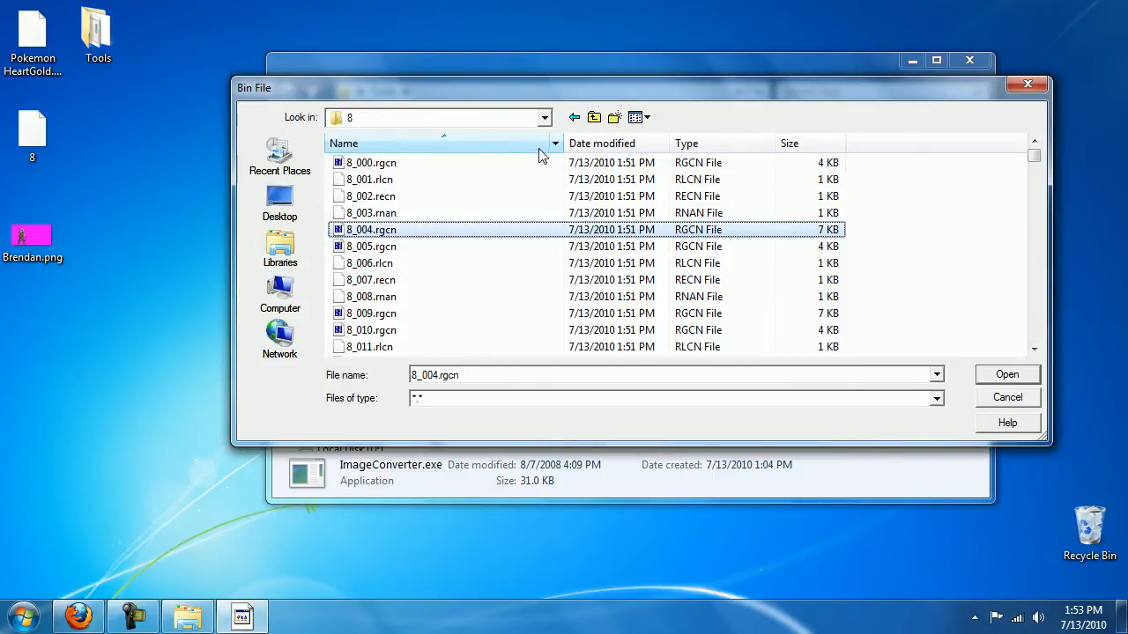
{"action": "left_click", "coordinate": [388, 163]}
{"action": "left_click", "coordinate": [373, 195]}
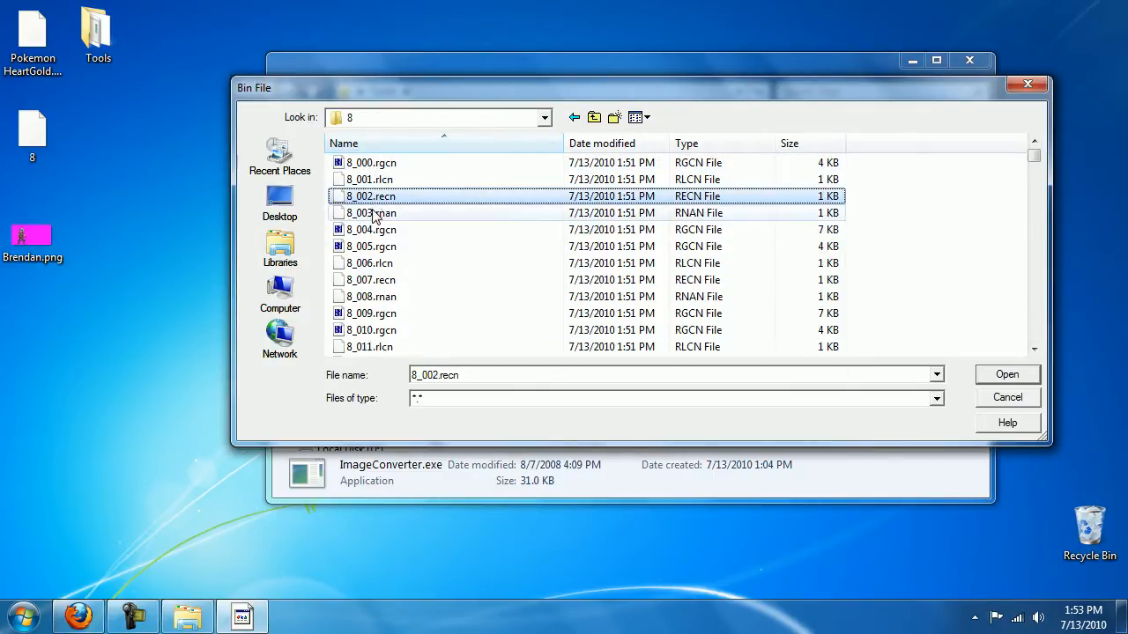
{"action": "left_click", "coordinate": [388, 212]}
{"action": "left_click", "coordinate": [380, 195]}
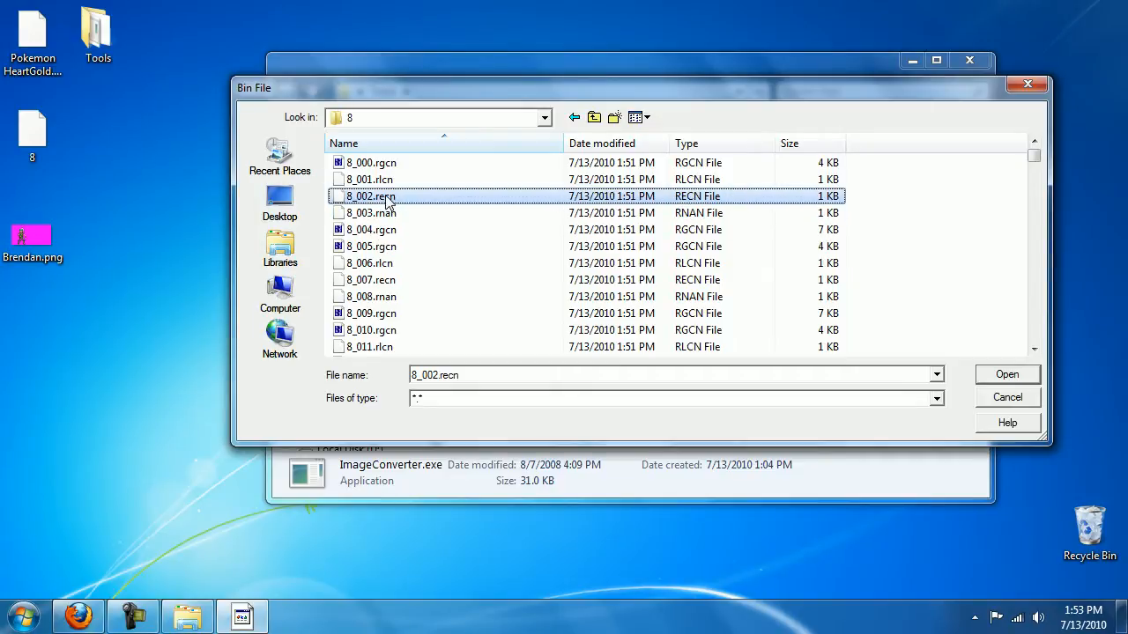
{"action": "left_click", "coordinate": [380, 180]}
{"action": "left_click", "coordinate": [375, 231]}
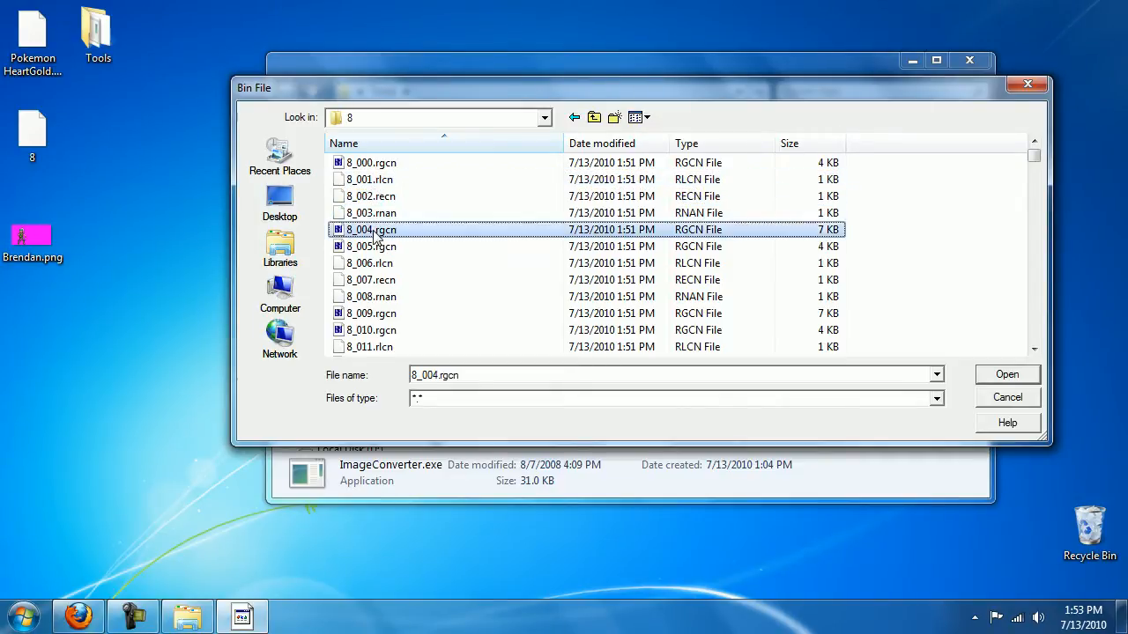
{"action": "left_click", "coordinate": [374, 164]}
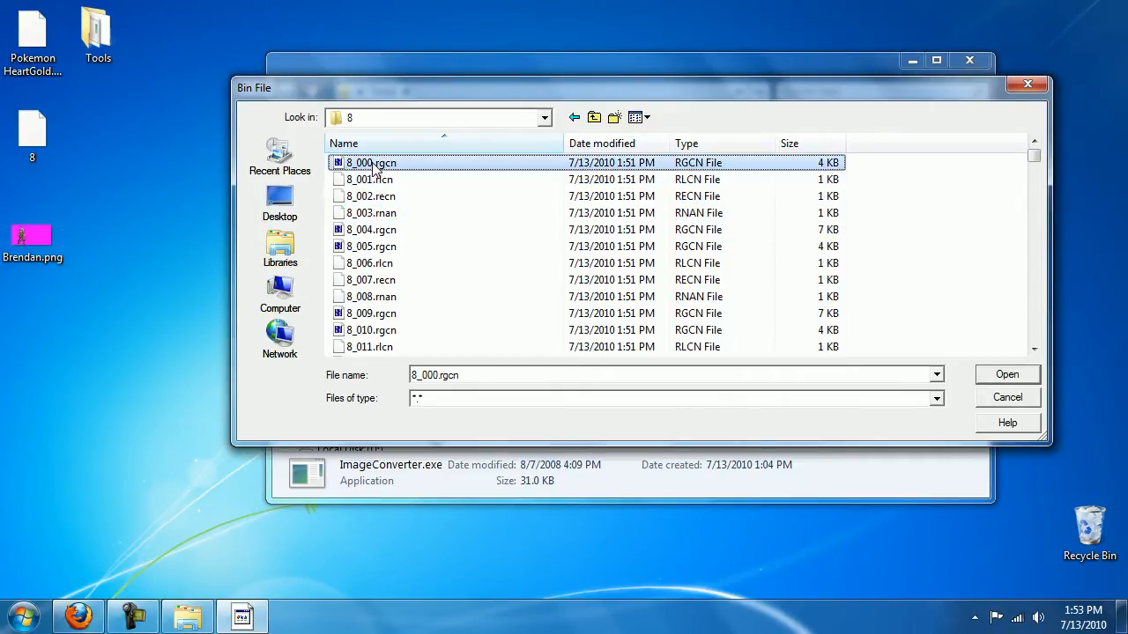
- Open the sprite 8_004.rgcn and load 8_001.rlcn as its palette
{"action": "left_click", "coordinate": [377, 231]}
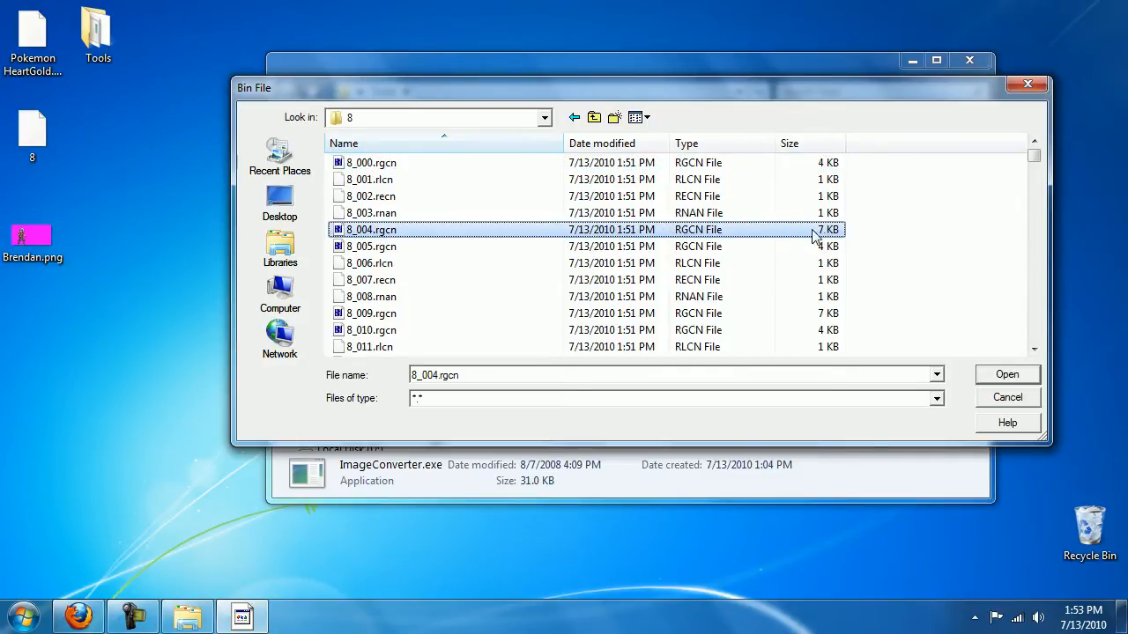
{"action": "double_click", "coordinate": [374, 233]}
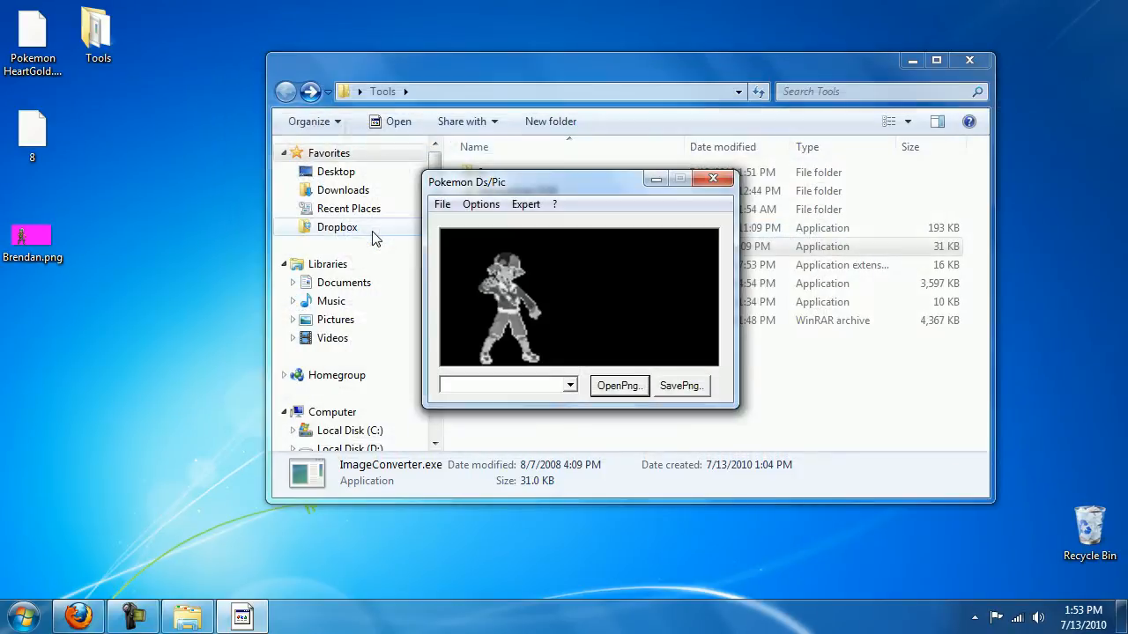
{"action": "left_click", "coordinate": [527, 206]}
{"action": "left_click", "coordinate": [571, 245]}
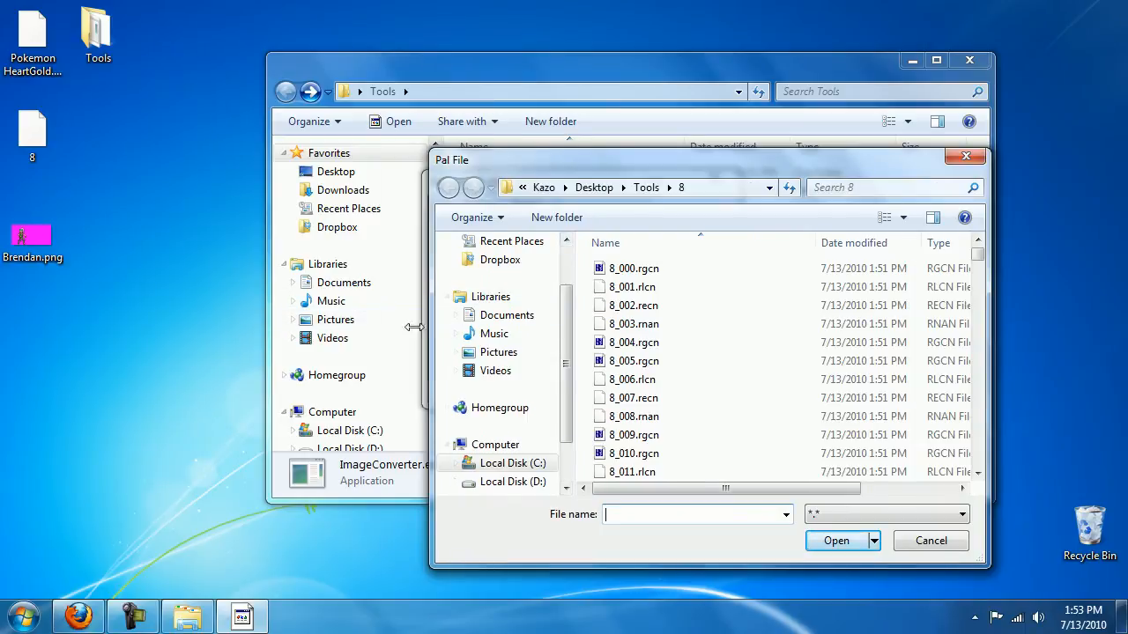
{"action": "left_click_drag", "start_coordinate": [414, 326], "coordinate": [264, 319]}
{"action": "left_click", "coordinate": [467, 295]}
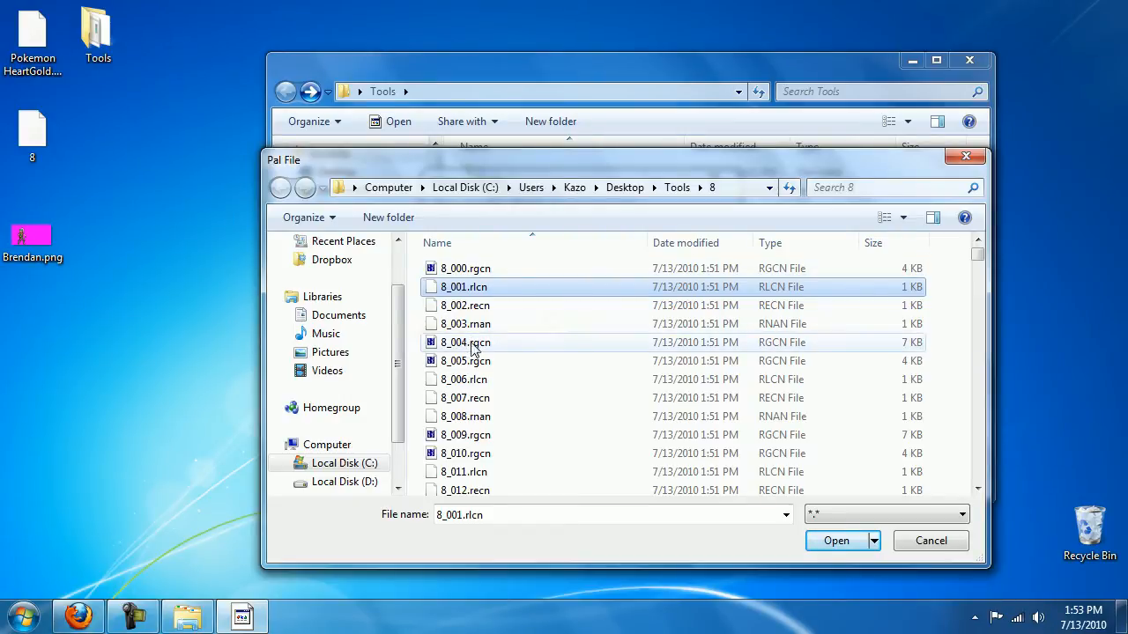
{"action": "double_click", "coordinate": [467, 289]}
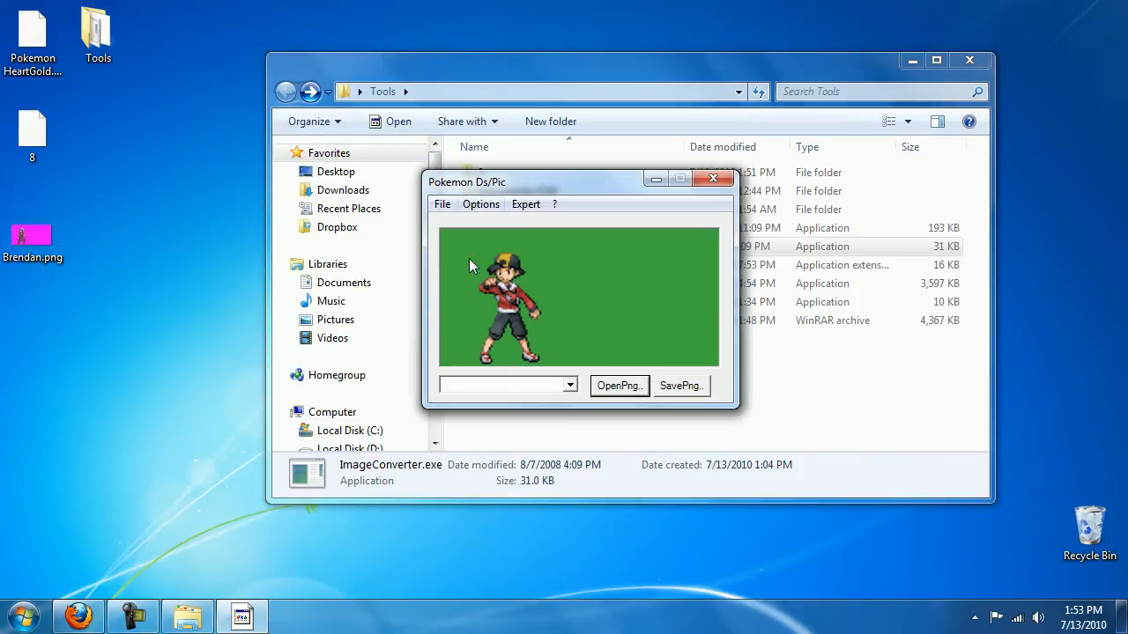
- Move the converter window to the desktop's upper-right corner and shift the Tools window beside it
{"action": "left_click_drag", "start_coordinate": [551, 178], "coordinate": [727, 167]}
{"action": "left_click_drag", "start_coordinate": [737, 158], "coordinate": [901, 54]}
{"action": "left_click", "coordinate": [733, 60]}
{"action": "left_click_drag", "start_coordinate": [733, 59], "coordinate": [657, 54]}
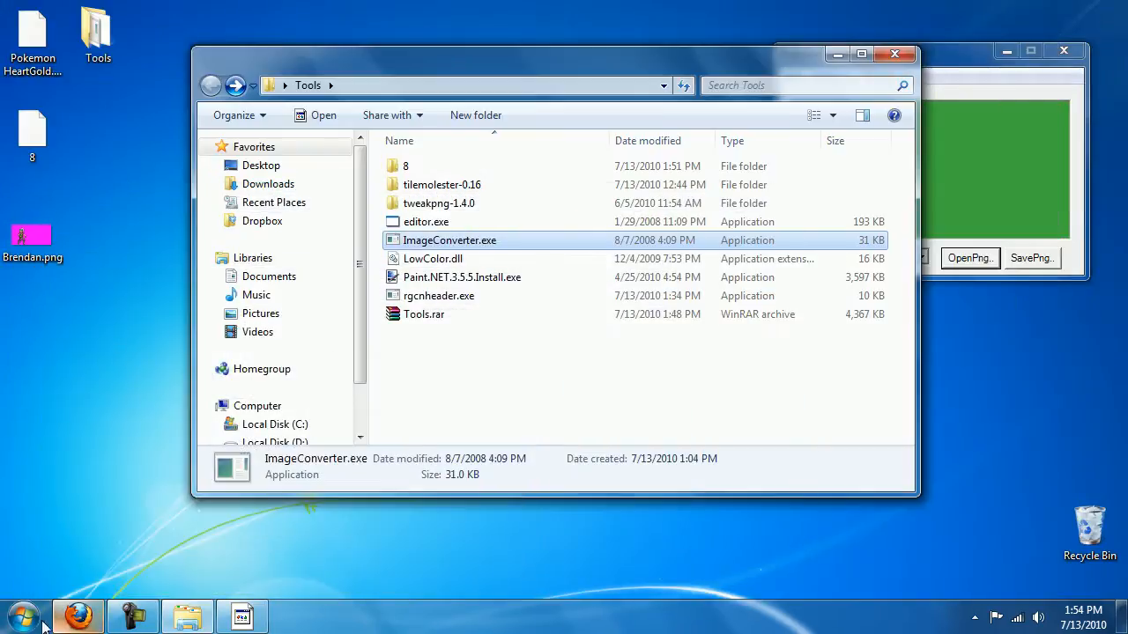
{"action": "left_click", "coordinate": [23, 612]}
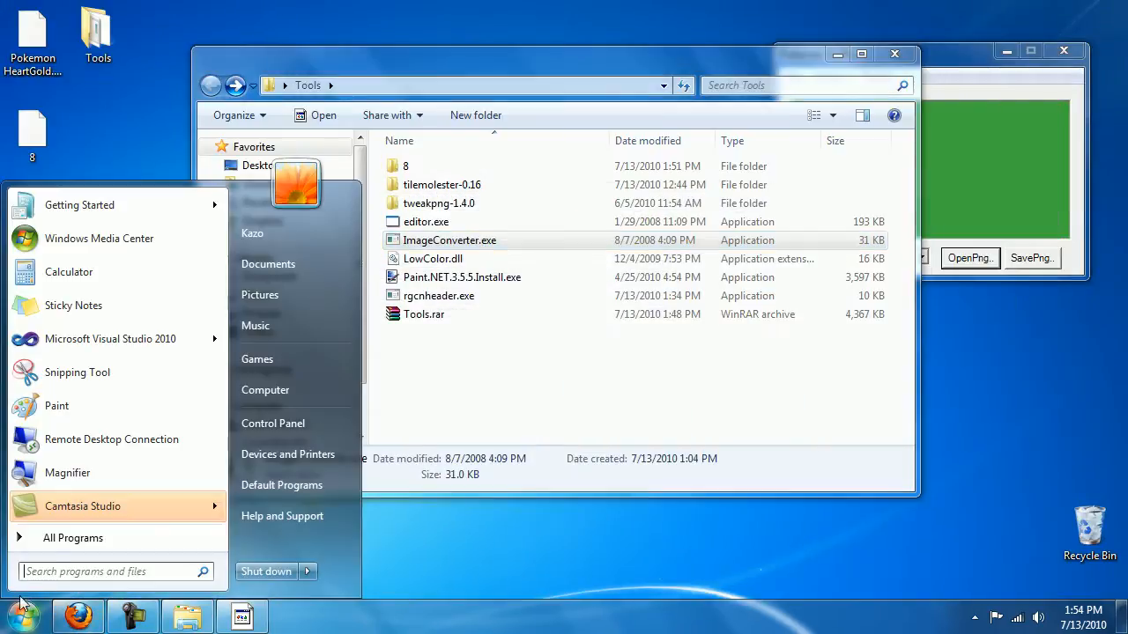
{"action": "left_click", "coordinate": [53, 573]}
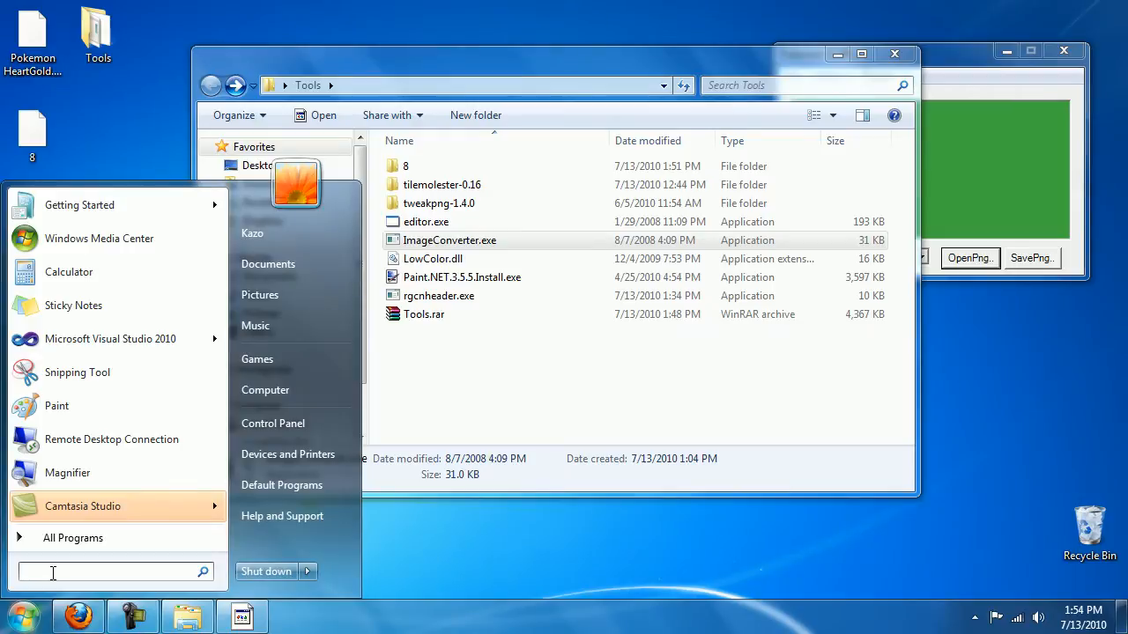
{"action": "type", "text": "pain"}
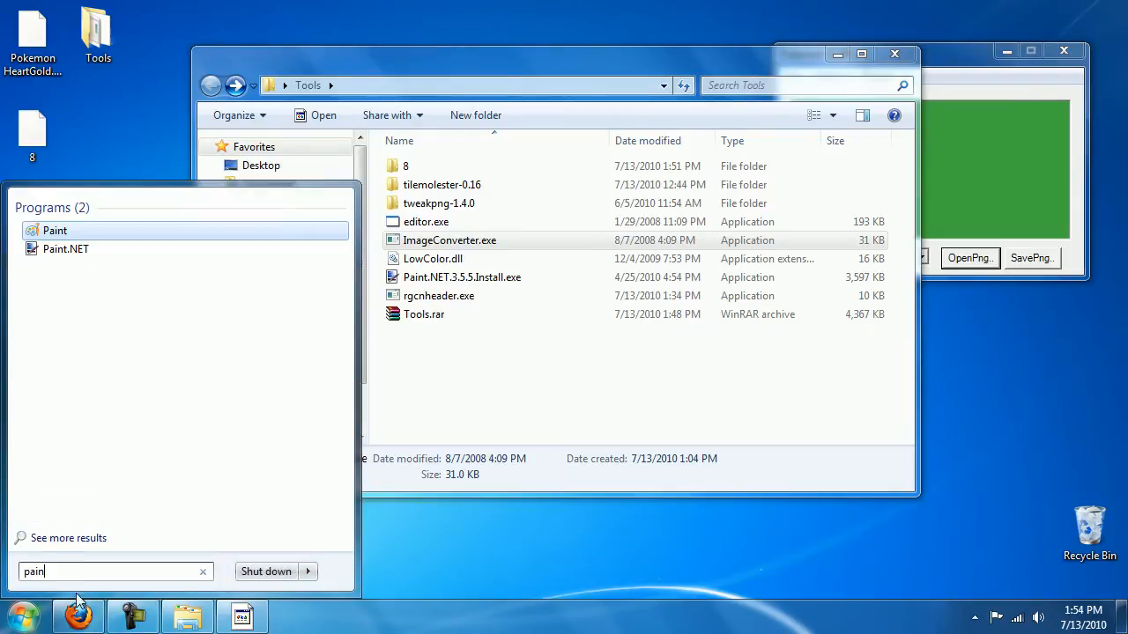
{"action": "key", "text": "Escape"}
{"action": "left_click", "coordinate": [23, 616]}
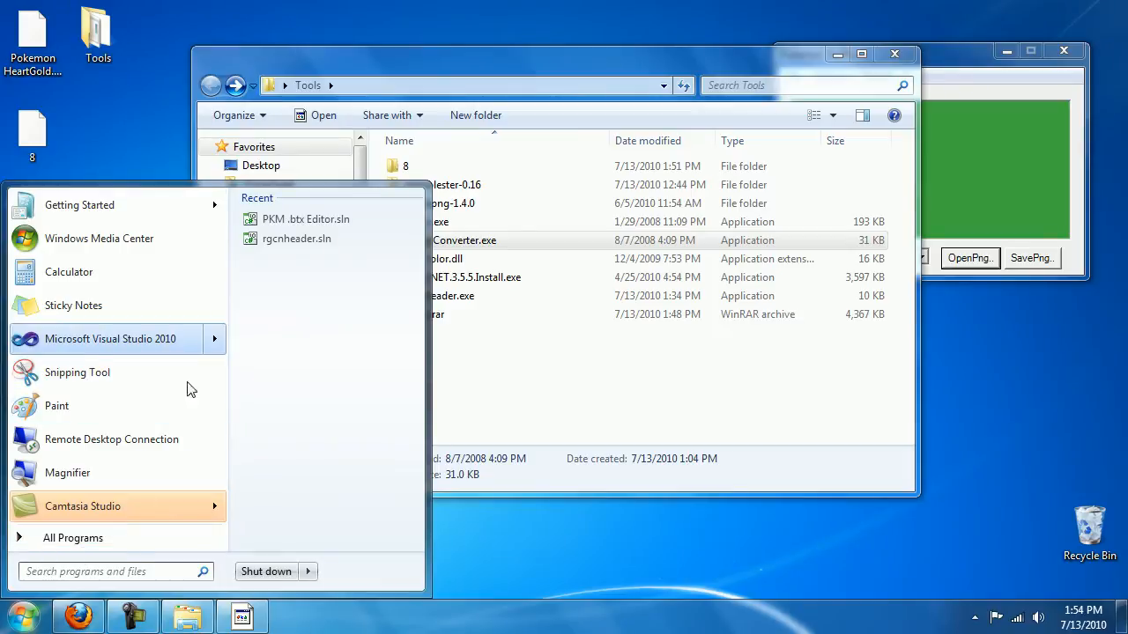
{"action": "left_click", "coordinate": [28, 621]}
- Browse to Local Disk (C:) > Program Files > Paint.NET > FileTypes in a new window, placed so the Tools folder stays accessible
{"action": "left_click", "coordinate": [27, 621]}
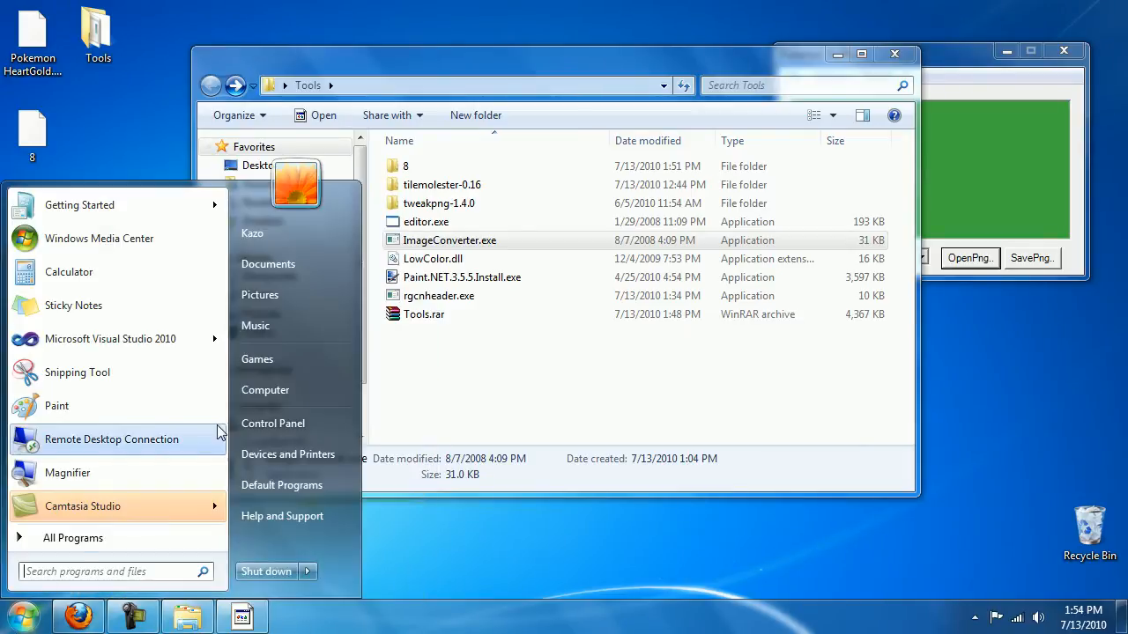
{"action": "left_click", "coordinate": [271, 394]}
{"action": "double_click", "coordinate": [514, 218]}
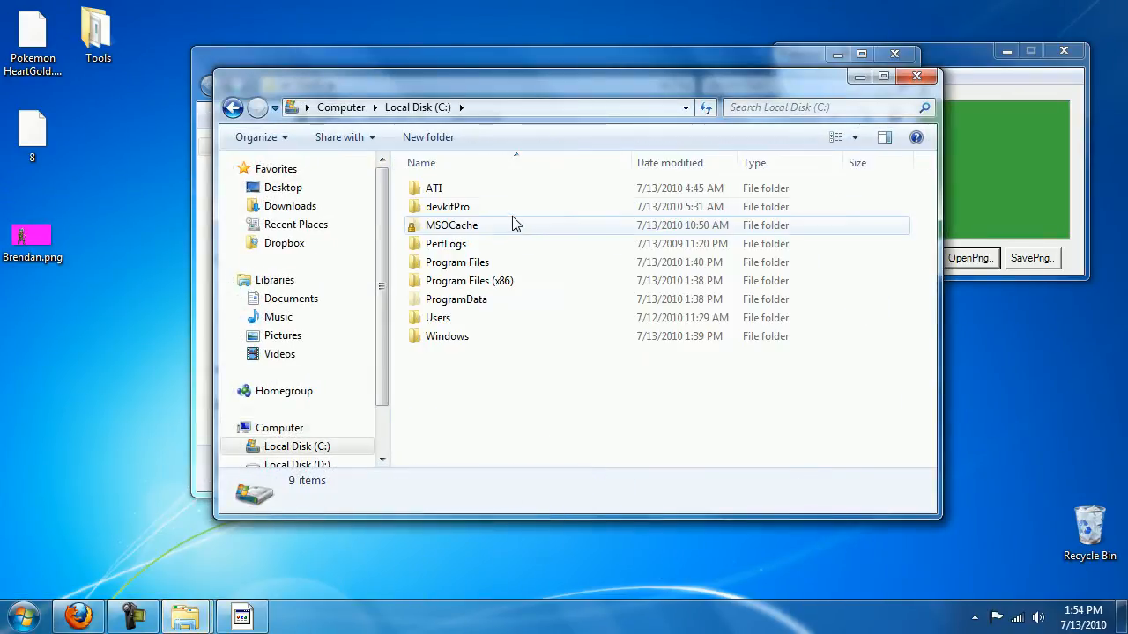
{"action": "double_click", "coordinate": [457, 262]}
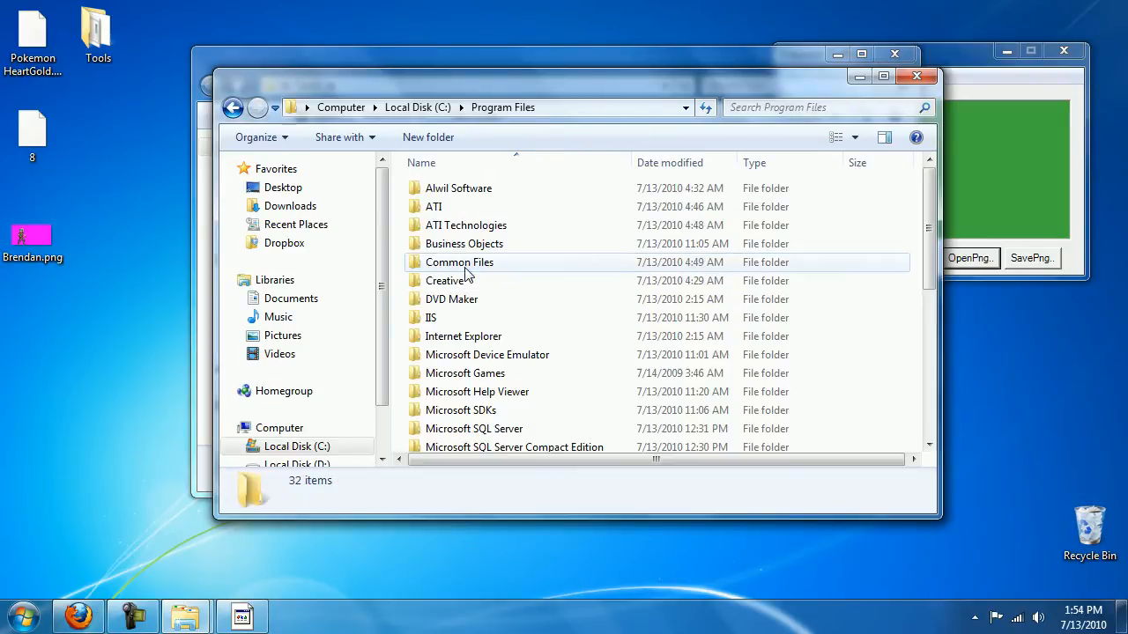
{"action": "scroll", "coordinate": [503, 276], "scroll_direction": "down", "scroll_amount": 6}
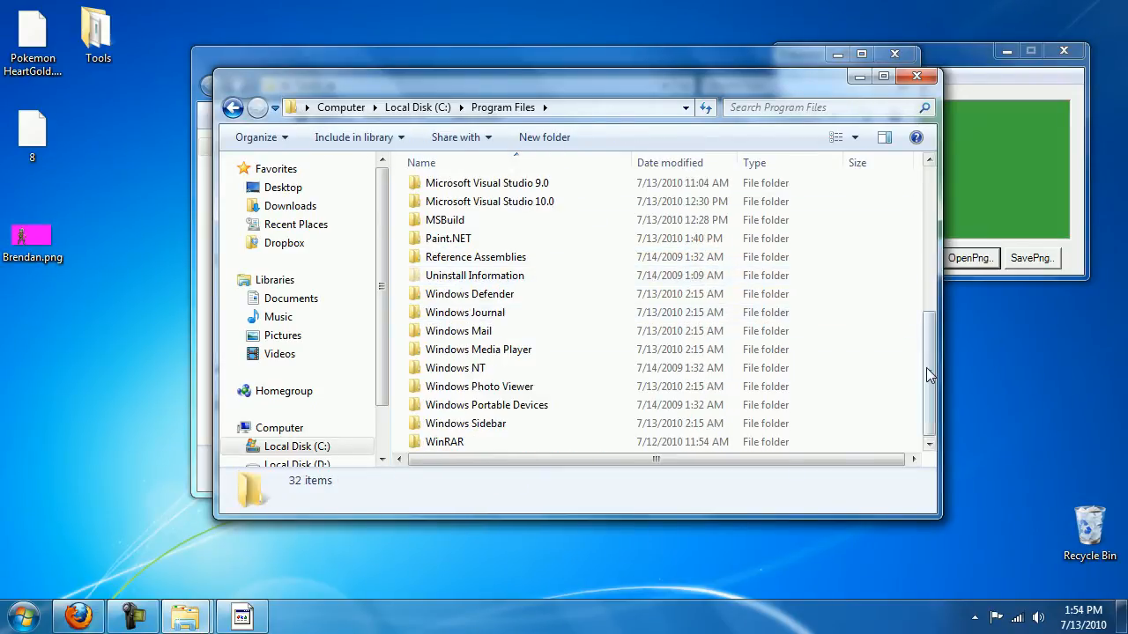
{"action": "mouse_move", "coordinate": [930, 377]}
{"action": "left_mouse_down"}
{"action": "mouse_move", "coordinate": [929, 234]}
{"action": "mouse_move", "coordinate": [929, 370]}
{"action": "left_mouse_up"}
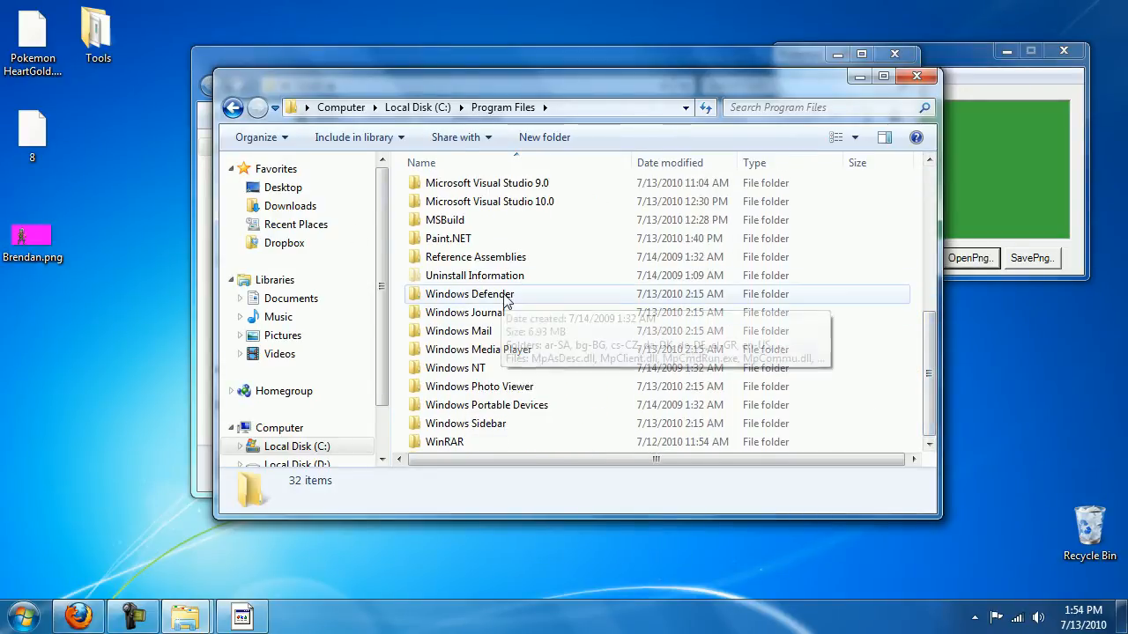
{"action": "double_click", "coordinate": [451, 238]}
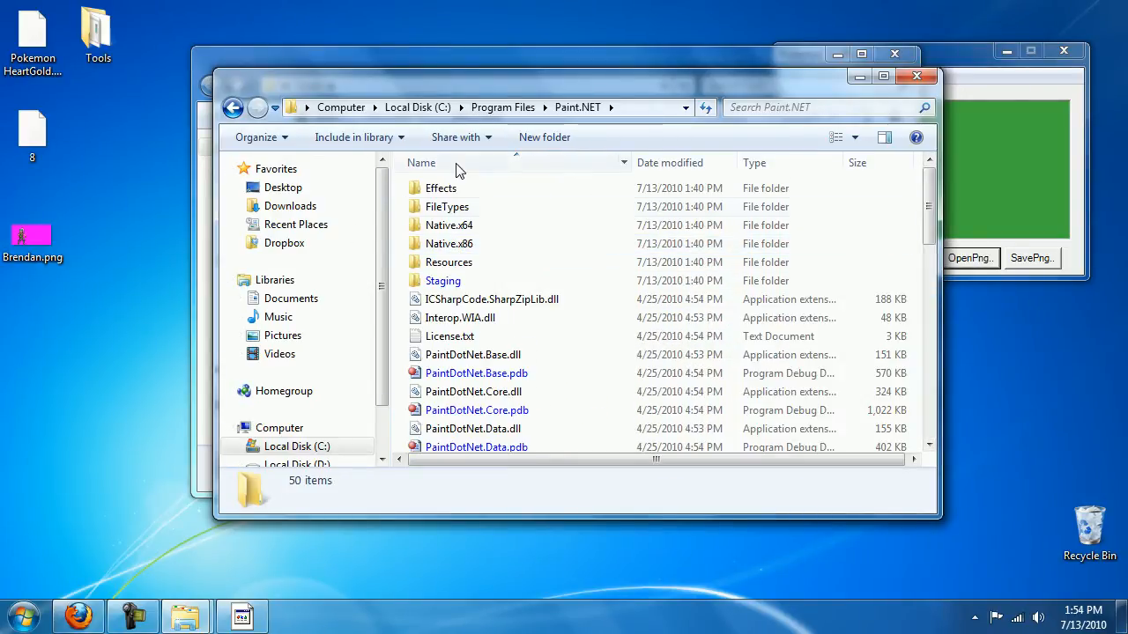
{"action": "mouse_move", "coordinate": [490, 82]}
{"action": "left_mouse_down"}
{"action": "mouse_move", "coordinate": [744, 428]}
{"action": "mouse_move", "coordinate": [478, 94]}
{"action": "mouse_move", "coordinate": [494, 93]}
{"action": "mouse_move", "coordinate": [474, 96]}
{"action": "mouse_move", "coordinate": [591, 253]}
{"action": "mouse_move", "coordinate": [483, 229]}
{"action": "mouse_move", "coordinate": [491, 295]}
{"action": "mouse_move", "coordinate": [478, 102]}
{"action": "mouse_move", "coordinate": [572, 349]}
{"action": "mouse_move", "coordinate": [514, 361]}
{"action": "mouse_move", "coordinate": [671, 325]}
{"action": "mouse_move", "coordinate": [606, 360]}
{"action": "left_mouse_up"}
{"action": "double_click", "coordinate": [452, 236]}
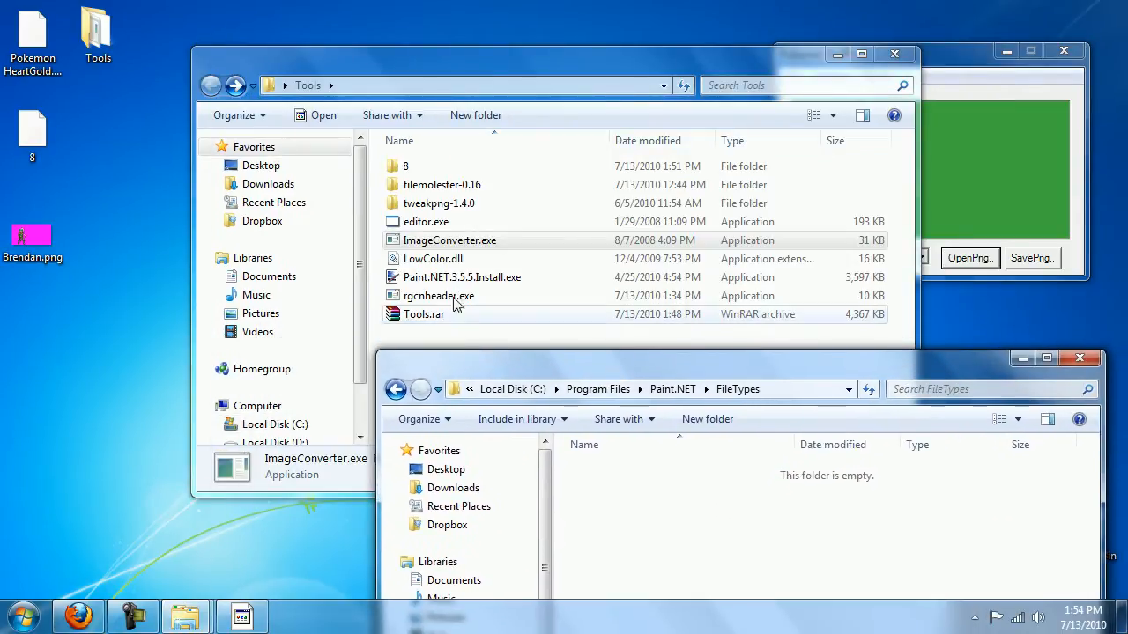
- Copy LowColor.dll from the Tools folder into Paint.NET's FileTypes folder
{"action": "left_click", "coordinate": [436, 259]}
{"action": "left_click", "coordinate": [452, 342]}
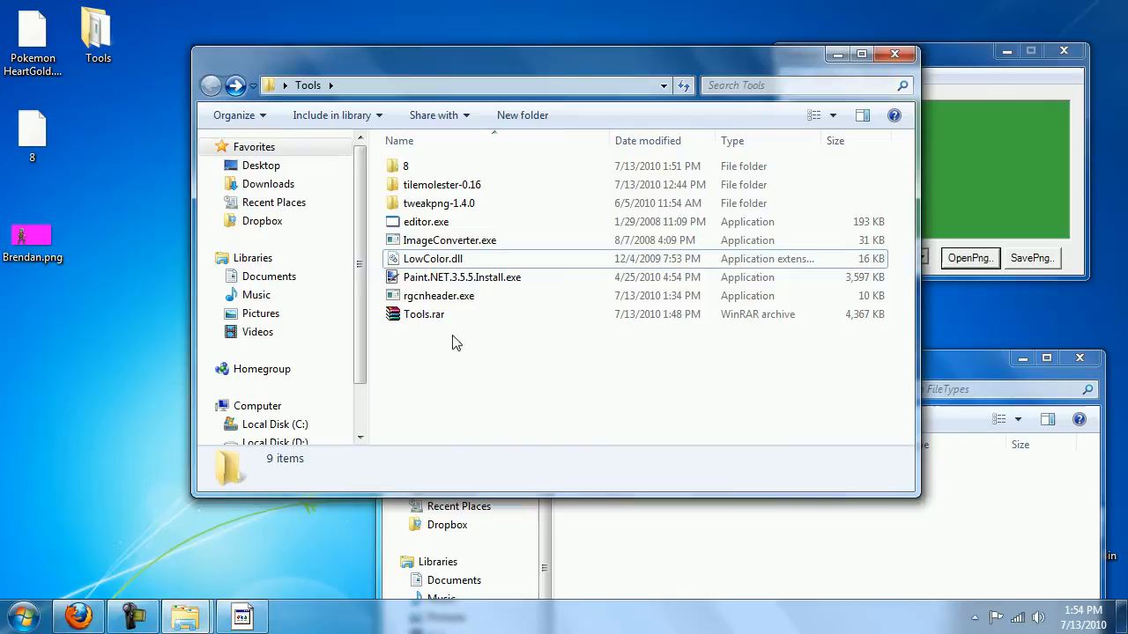
{"action": "right_click", "coordinate": [421, 263]}
{"action": "left_click", "coordinate": [484, 474]}
{"action": "left_click", "coordinate": [641, 560]}
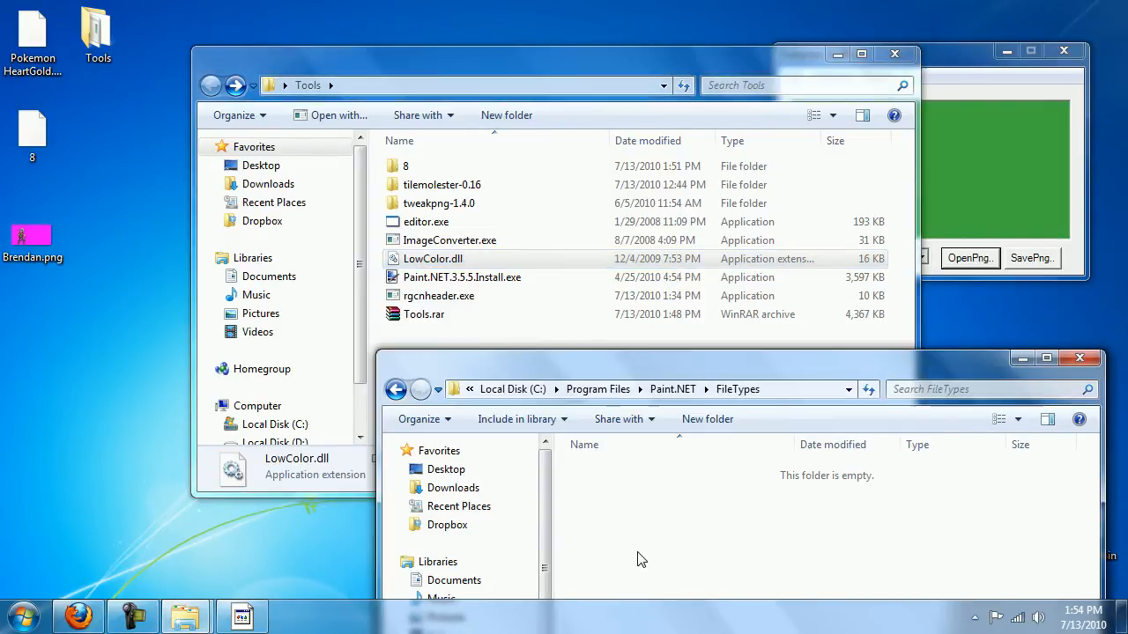
{"action": "left_click_drag", "start_coordinate": [607, 363], "coordinate": [484, 72]}
{"action": "right_click", "coordinate": [531, 204]}
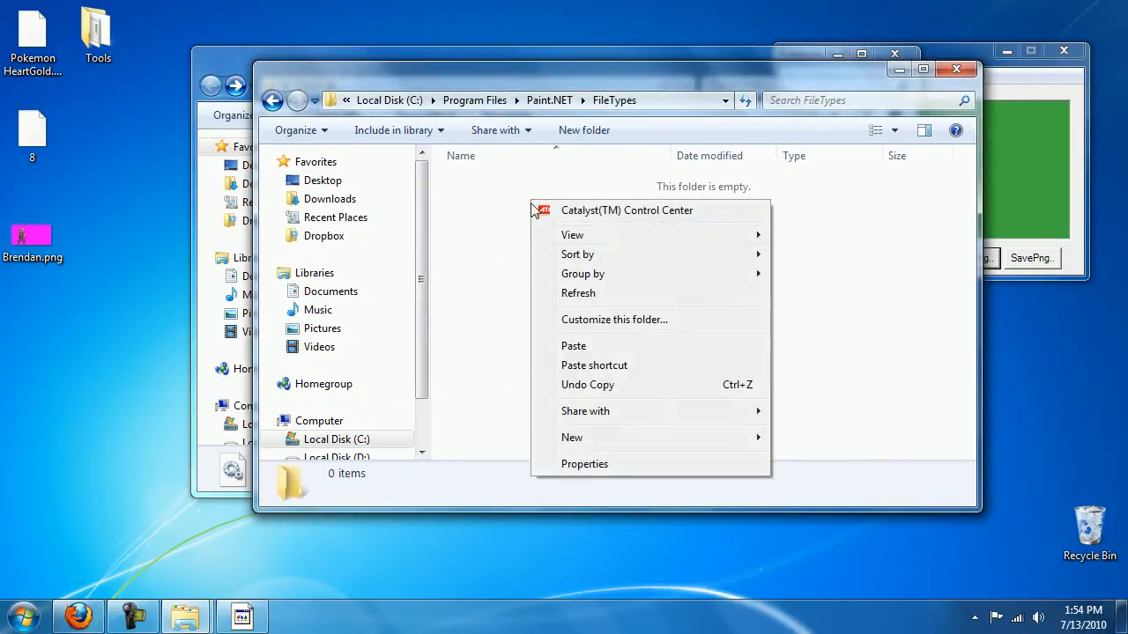
{"action": "left_click", "coordinate": [574, 346]}
- Check LowColor.dll in the FileTypes folder, minimise the Tools window and close the FileTypes window
{"action": "left_click_drag", "start_coordinate": [493, 75], "coordinate": [472, 109]}
{"action": "left_click", "coordinate": [459, 225]}
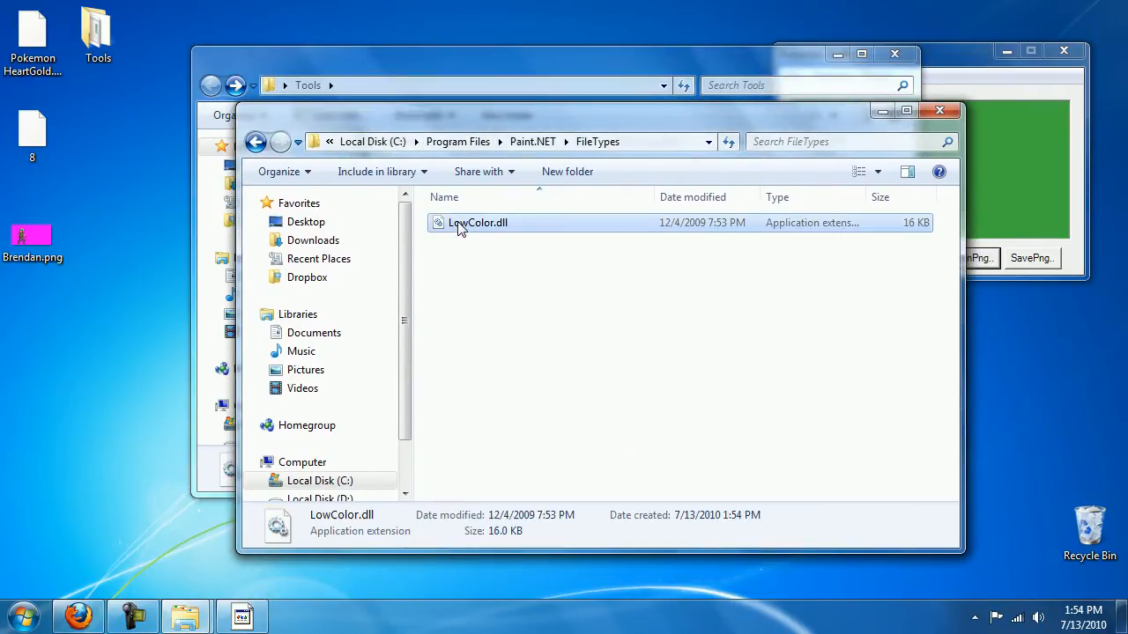
{"action": "left_click", "coordinate": [484, 272]}
{"action": "left_click_drag", "start_coordinate": [836, 116], "coordinate": [799, 114]}
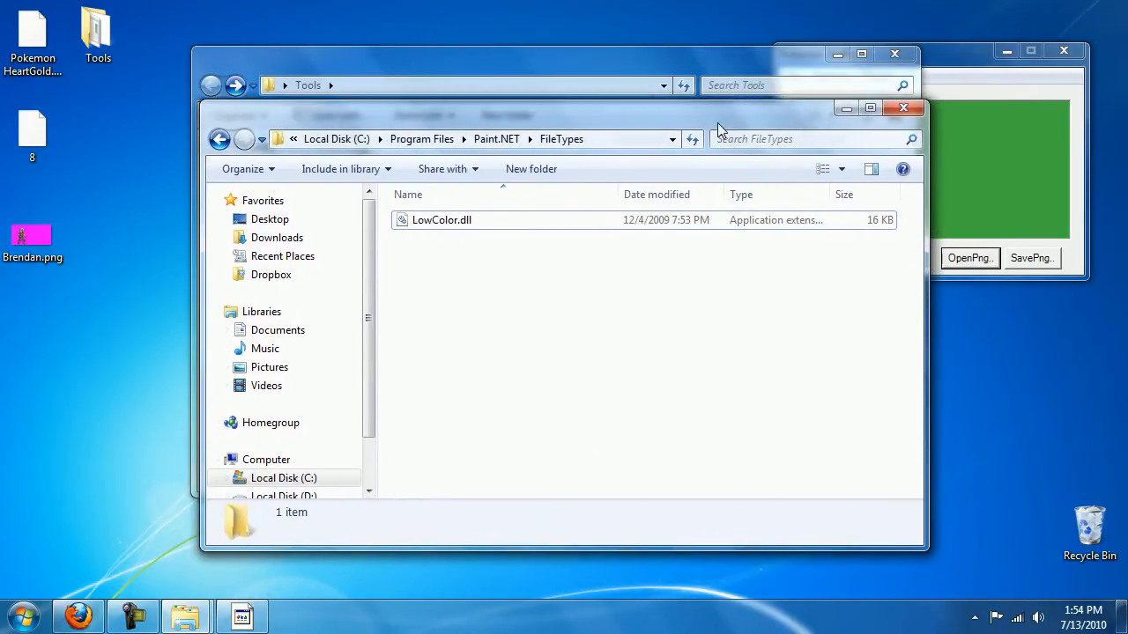
{"action": "left_click", "coordinate": [197, 152]}
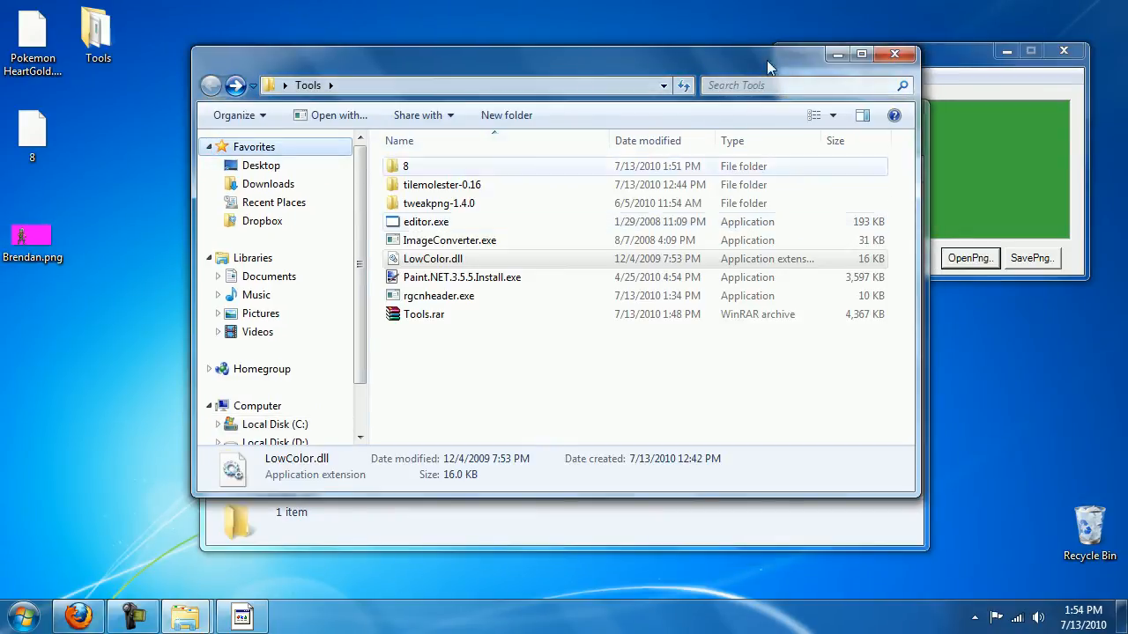
{"action": "left_click", "coordinate": [832, 58]}
{"action": "left_click", "coordinate": [903, 108]}
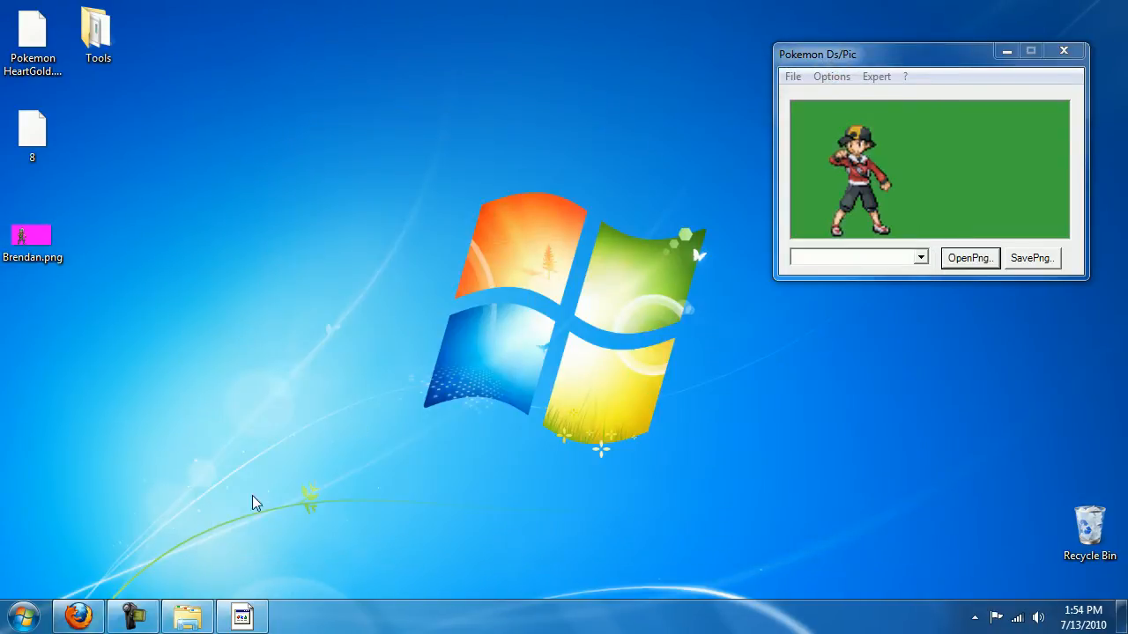
- Restore the Tools window and open its tweakpng-1.4.0 folder
{"action": "mouse_move", "coordinate": [141, 628]}
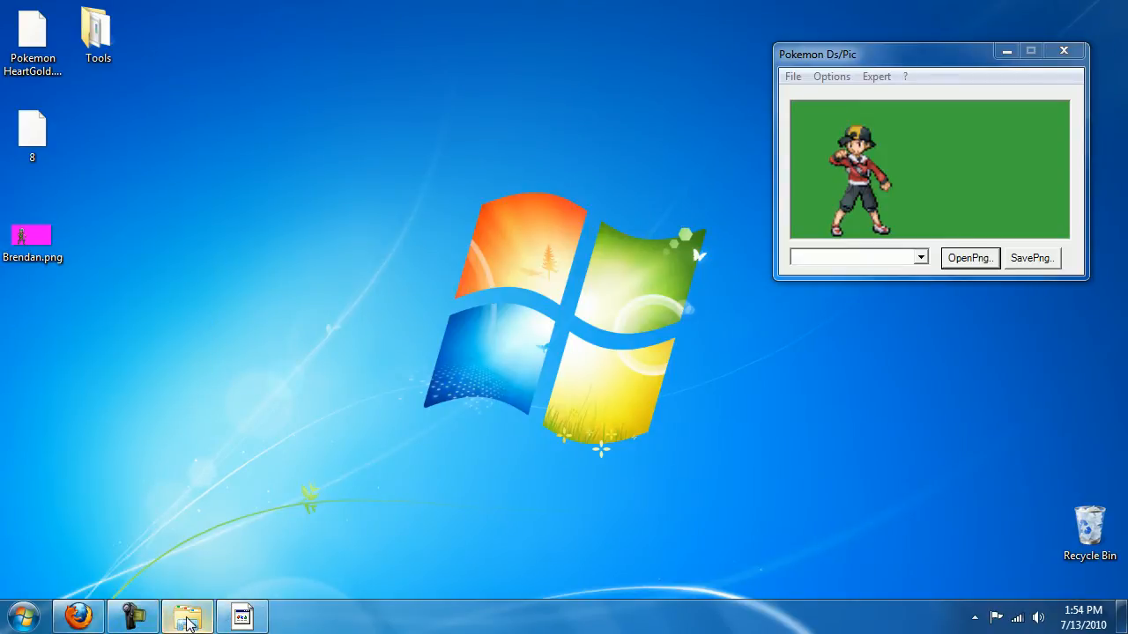
{"action": "left_click", "coordinate": [176, 621]}
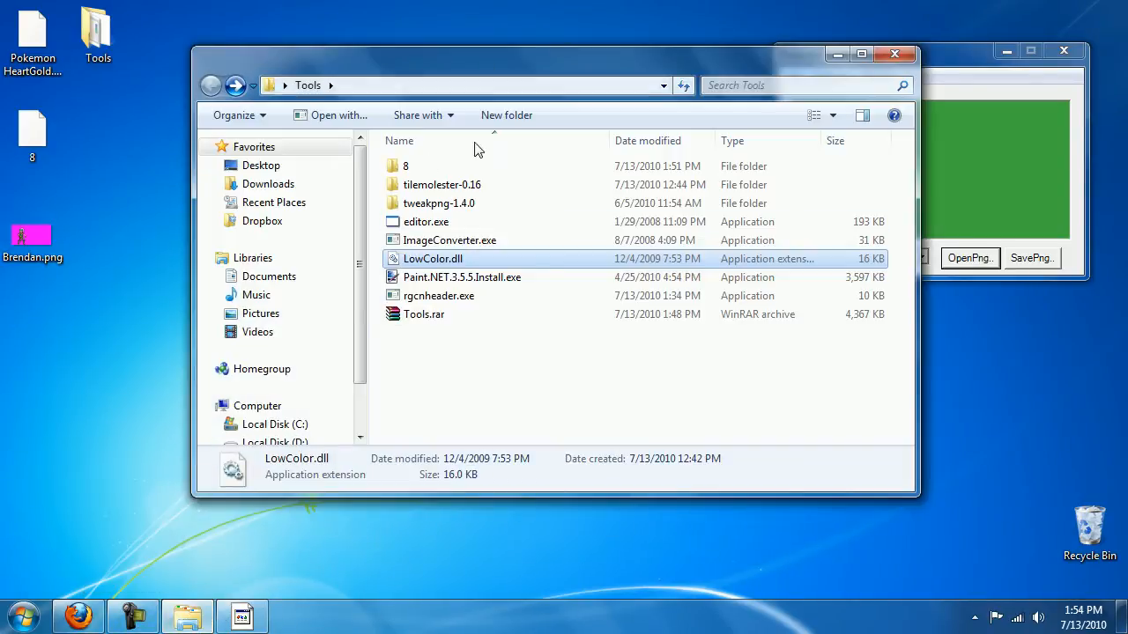
{"action": "double_click", "coordinate": [439, 203]}
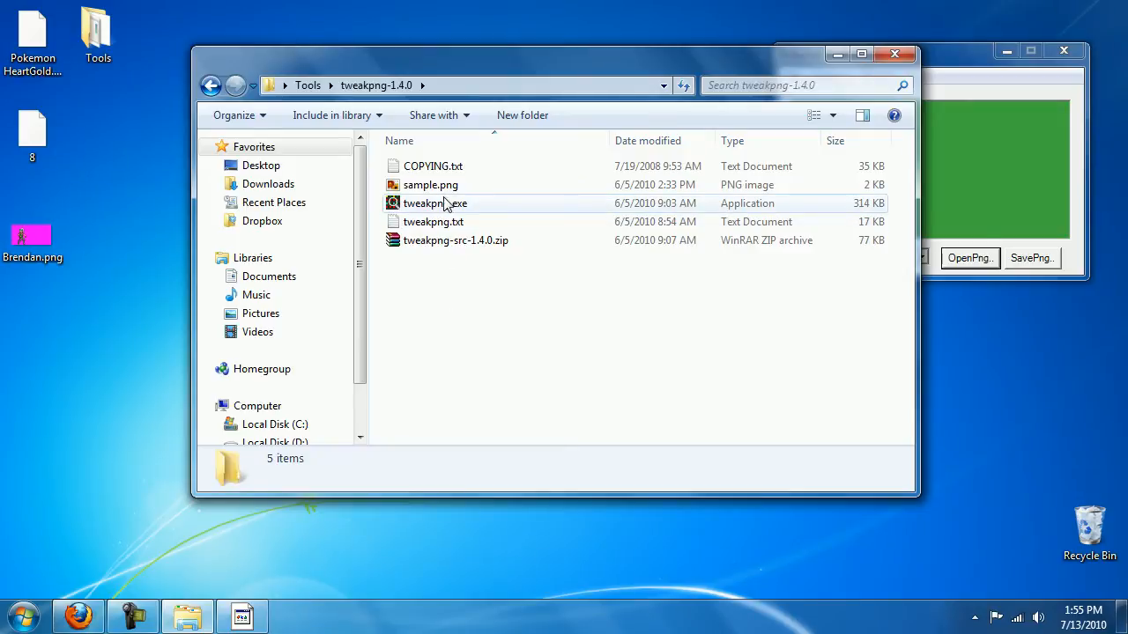
- Launch TweakPNG from the tweakpng-1.4.0 folder and load Brendan.png from the Desktop
{"action": "double_click", "coordinate": [445, 204]}
{"action": "left_click_drag", "start_coordinate": [358, 81], "coordinate": [431, 194]}
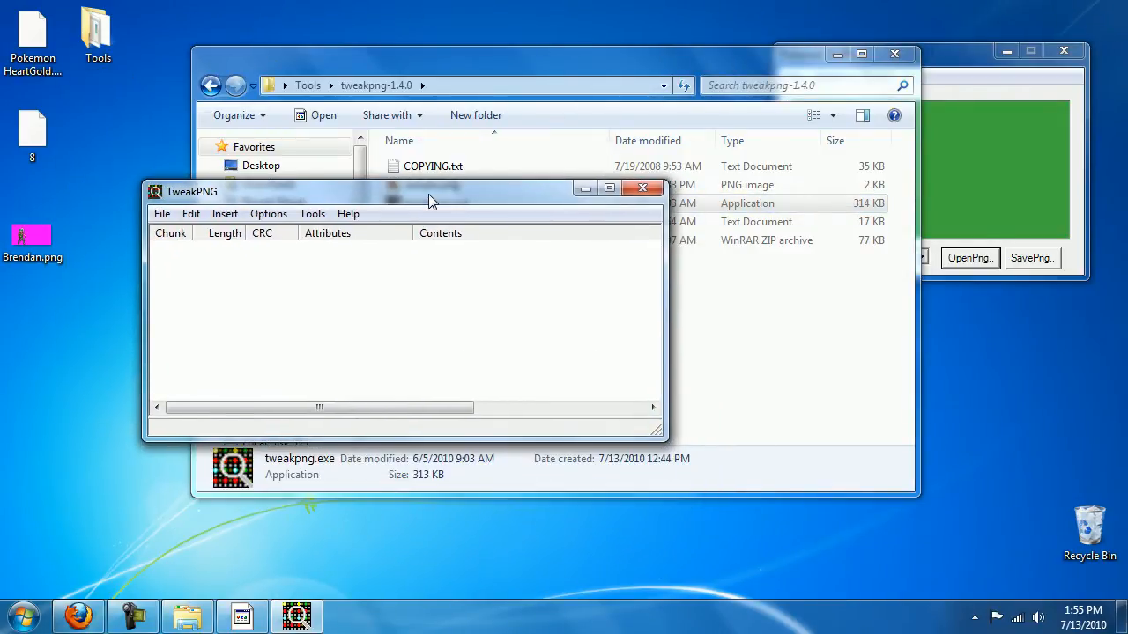
{"action": "left_click", "coordinate": [155, 216]}
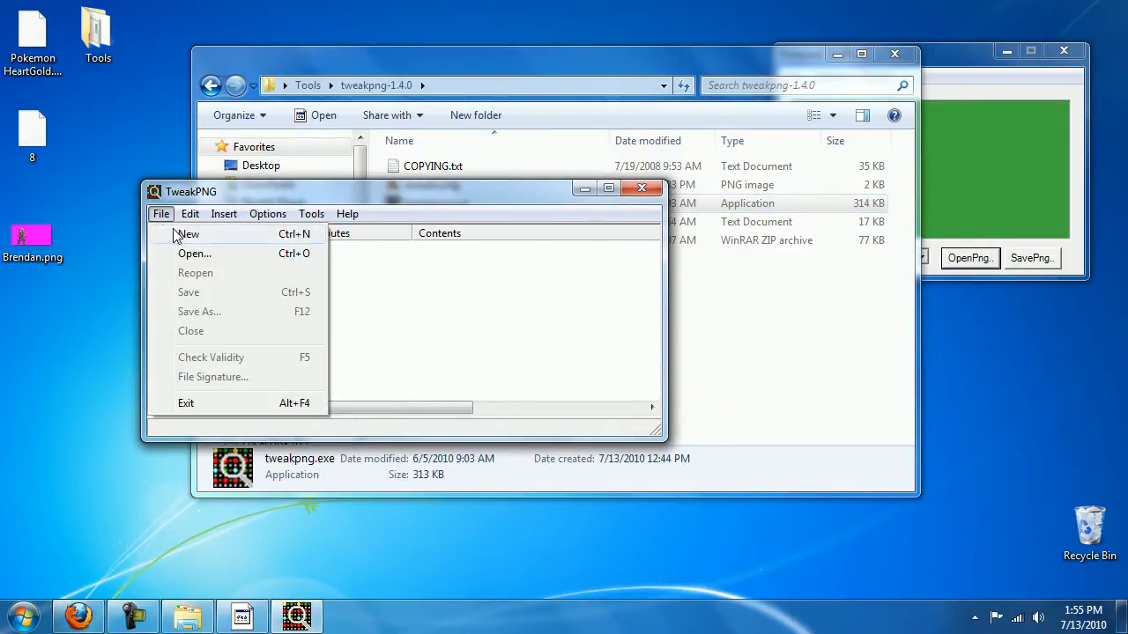
{"action": "left_click", "coordinate": [179, 255]}
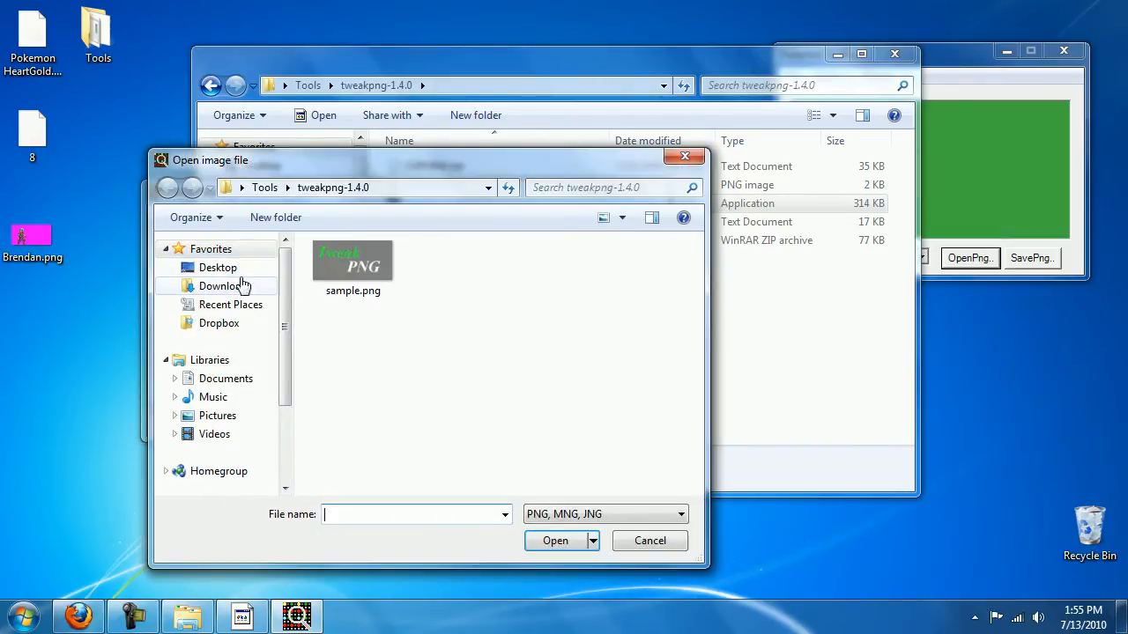
{"action": "left_click", "coordinate": [217, 268]}
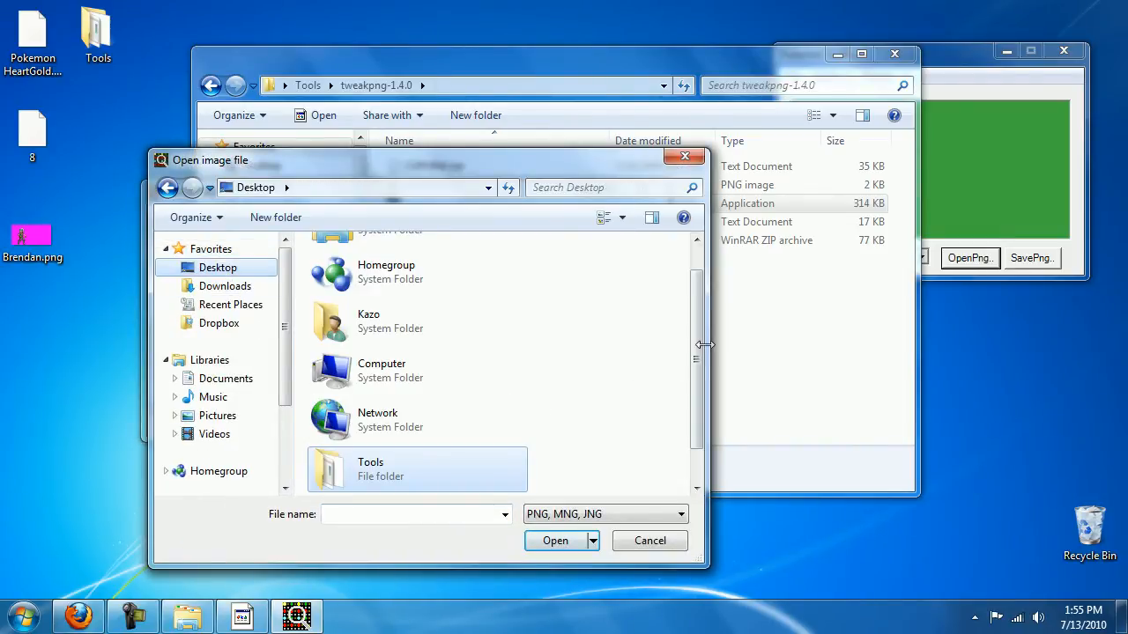
{"action": "scroll", "coordinate": [696, 401], "scroll_direction": "down", "scroll_amount": 1}
{"action": "double_click", "coordinate": [378, 470]}
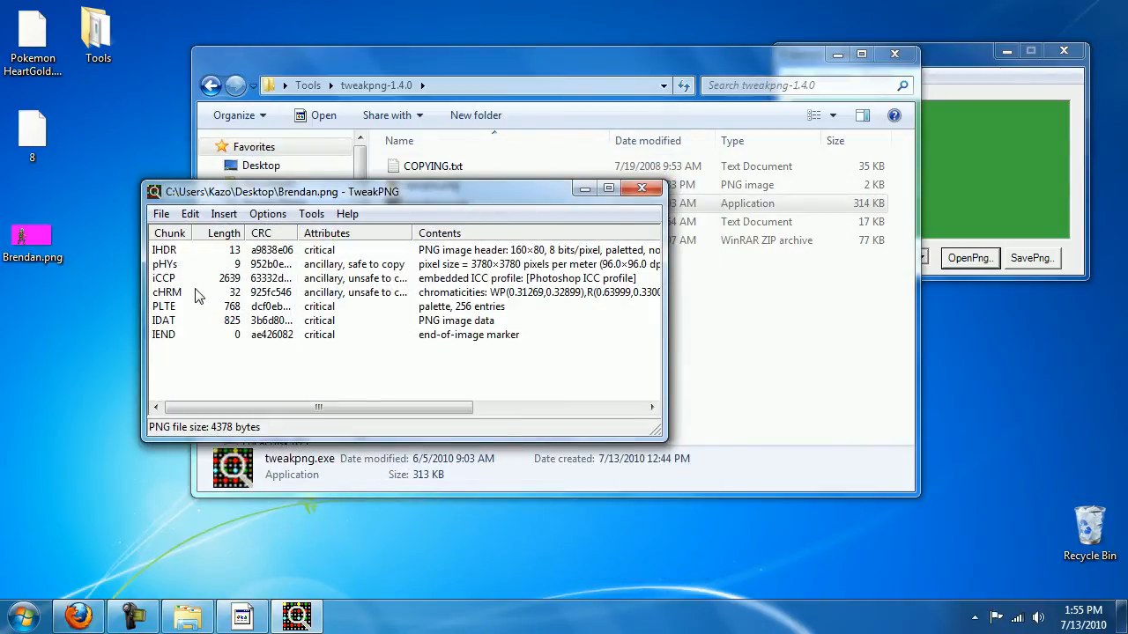
- Examine the colours in Brendan.png's PLTE palette chunk, then close the palette and TweakPNG without changes
{"action": "left_click_drag", "start_coordinate": [219, 195], "coordinate": [240, 207]}
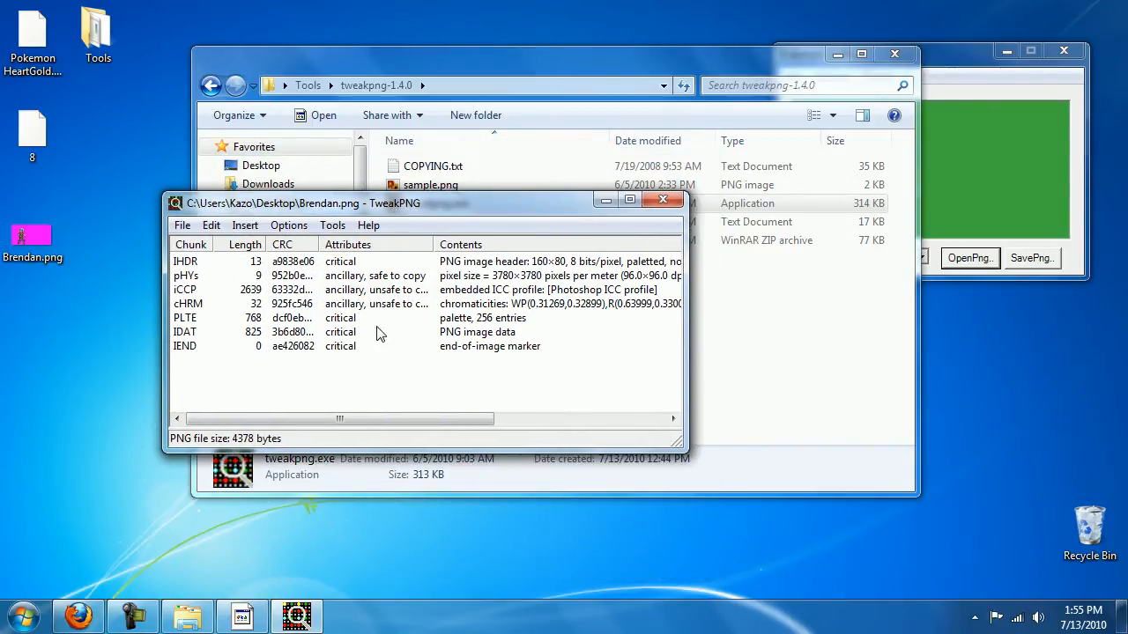
{"action": "left_click", "coordinate": [457, 319]}
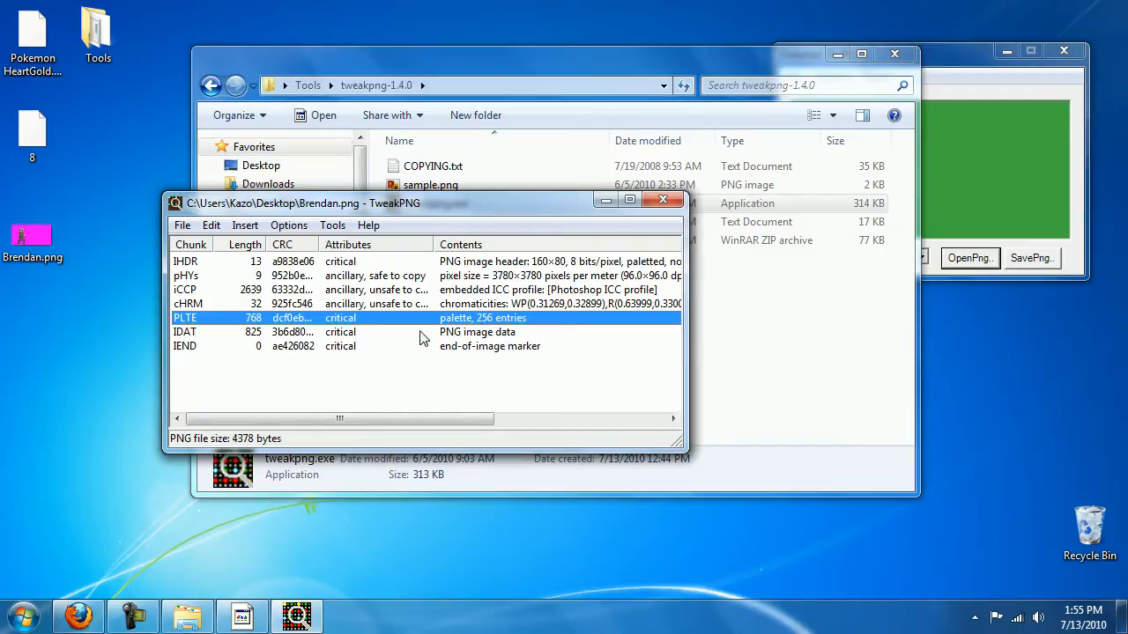
{"action": "double_click", "coordinate": [483, 317]}
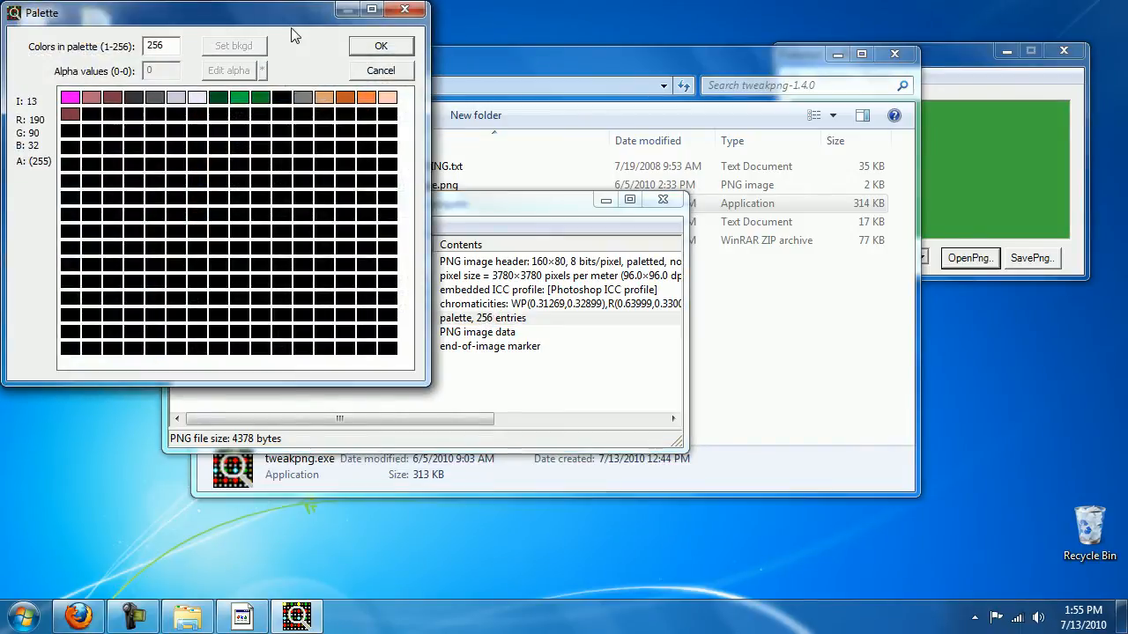
{"action": "left_click_drag", "start_coordinate": [291, 11], "coordinate": [485, 156]}
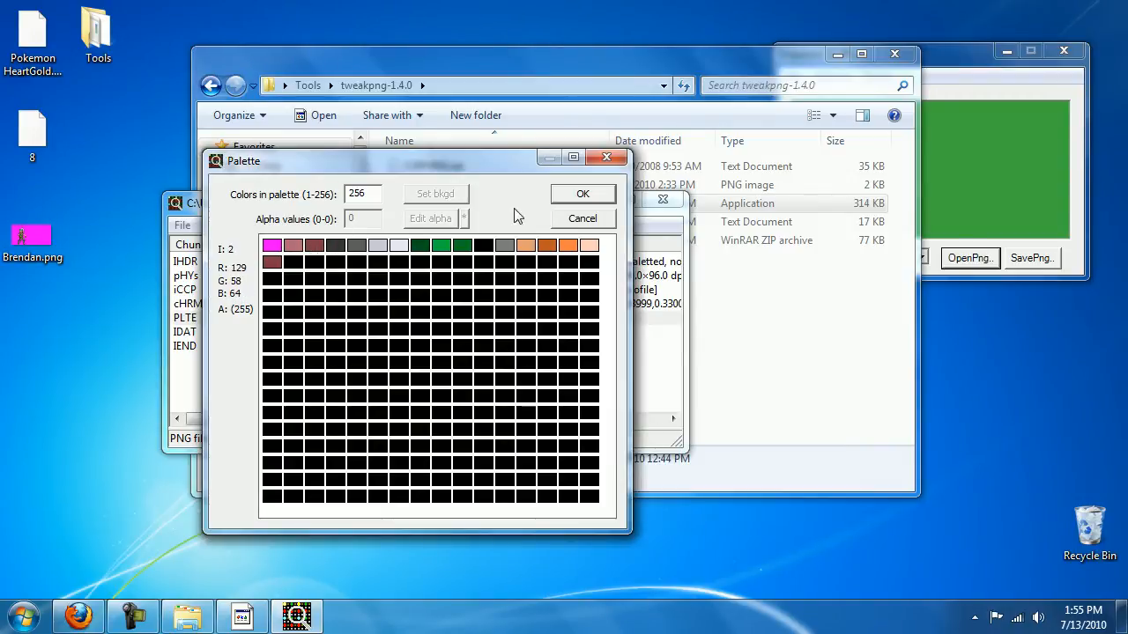
{"action": "left_click", "coordinate": [606, 158]}
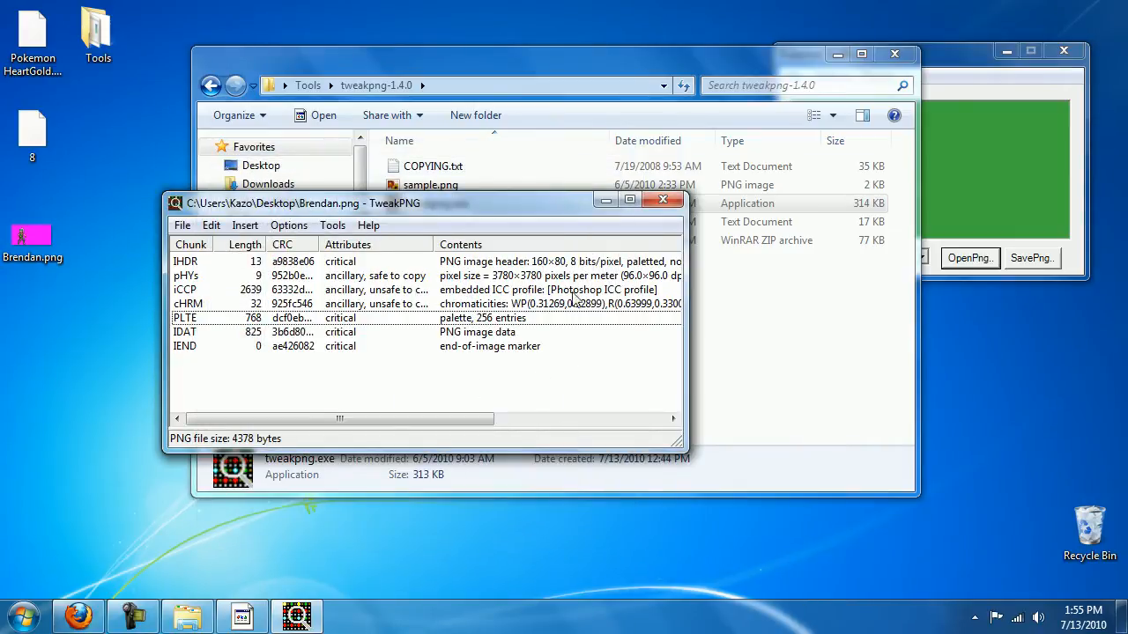
{"action": "left_click", "coordinate": [667, 203]}
- Open the desktop's Brendan.png in Paint.NET
{"action": "right_click", "coordinate": [25, 238]}
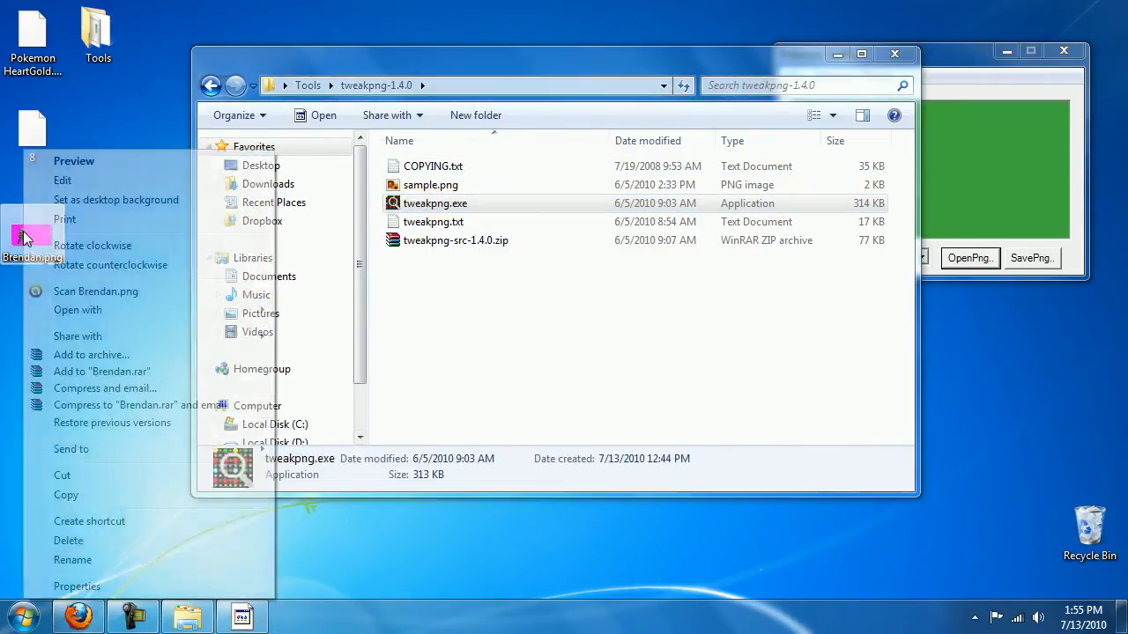
{"action": "mouse_move", "coordinate": [113, 314]}
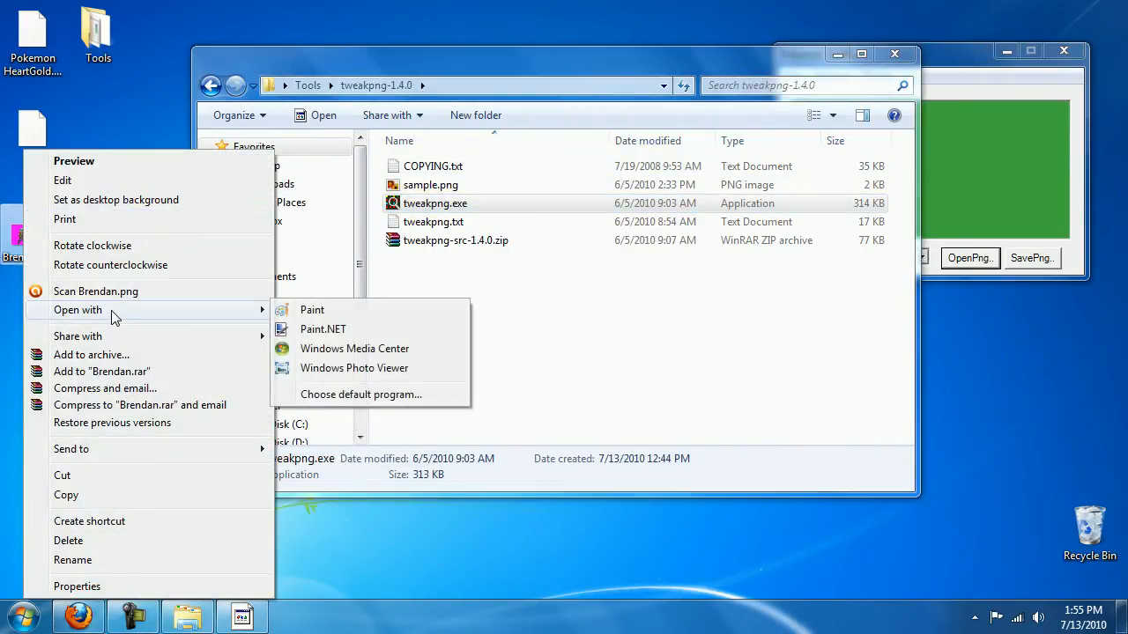
{"action": "left_click", "coordinate": [304, 333]}
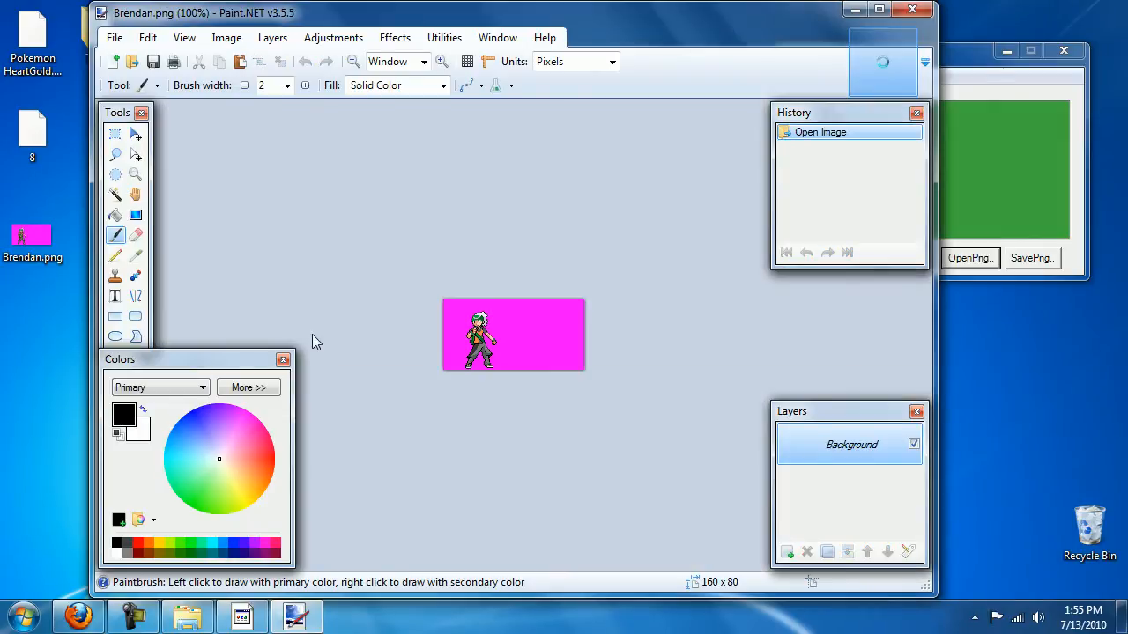
- Save the image as Brendan.png on the Desktop in PNG (Low color) format, replacing the existing file
{"action": "left_click", "coordinate": [117, 37]}
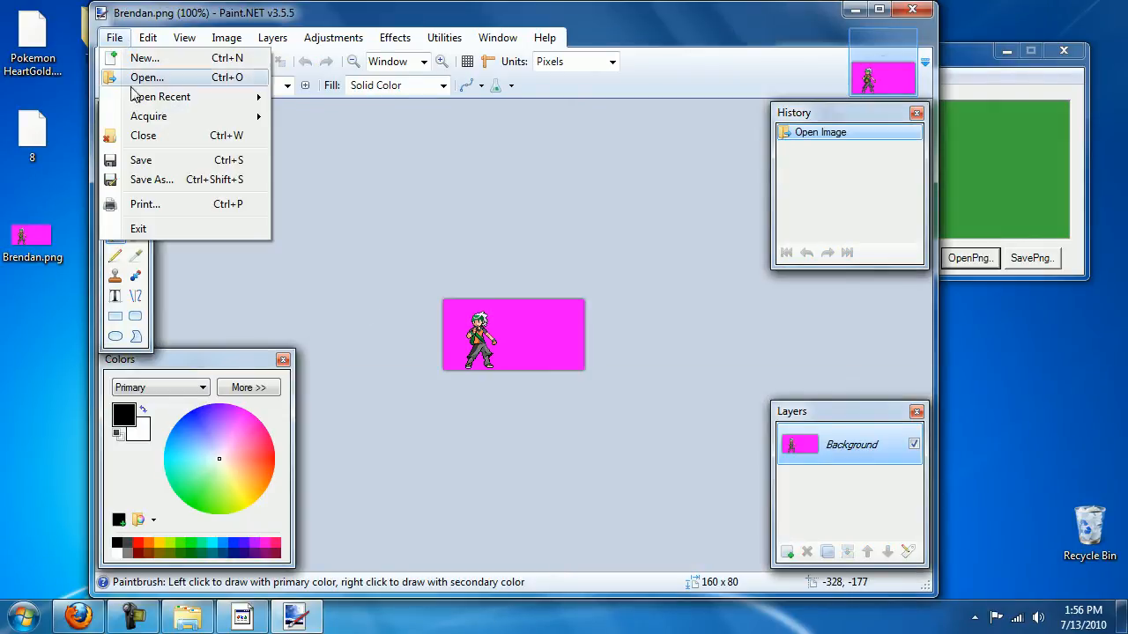
{"action": "left_click", "coordinate": [139, 179]}
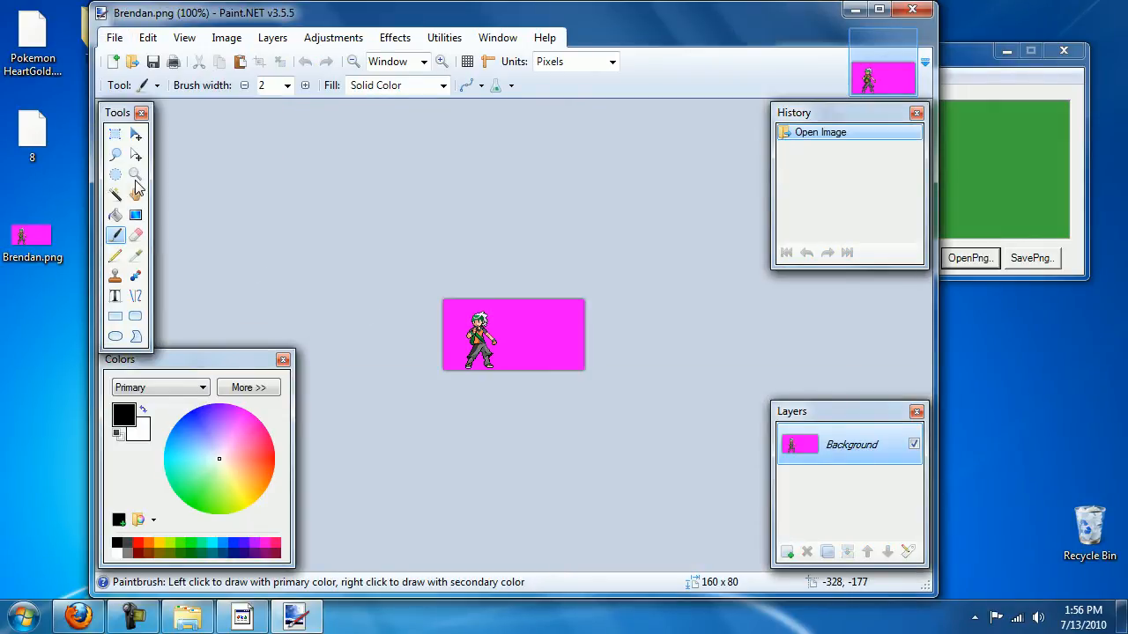
{"action": "left_click", "coordinate": [302, 380]}
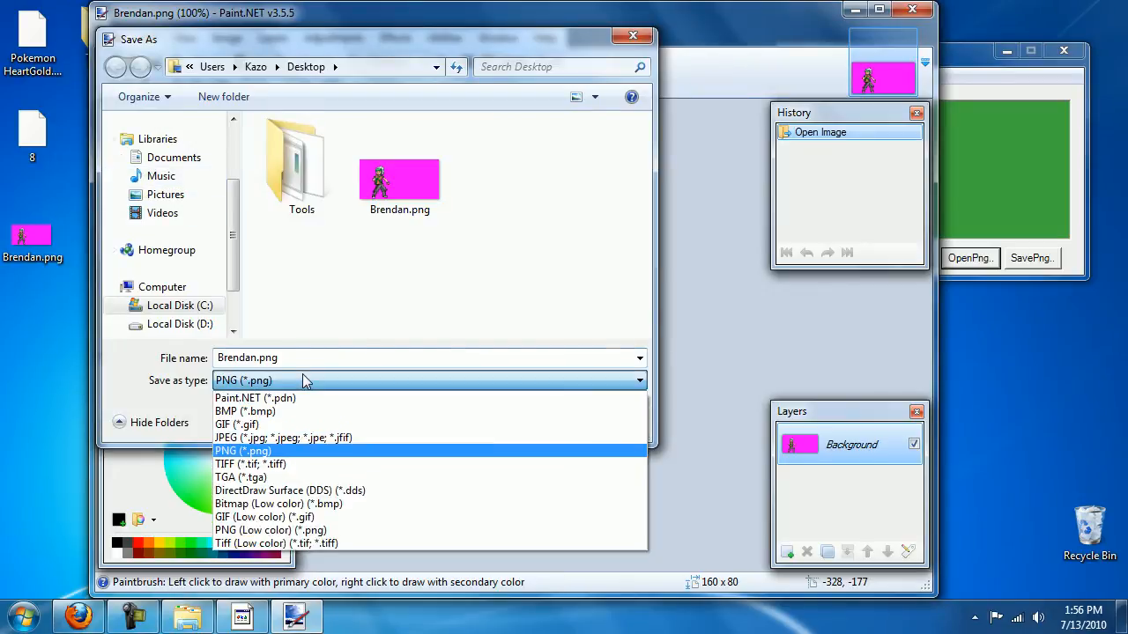
{"action": "left_click", "coordinate": [262, 531]}
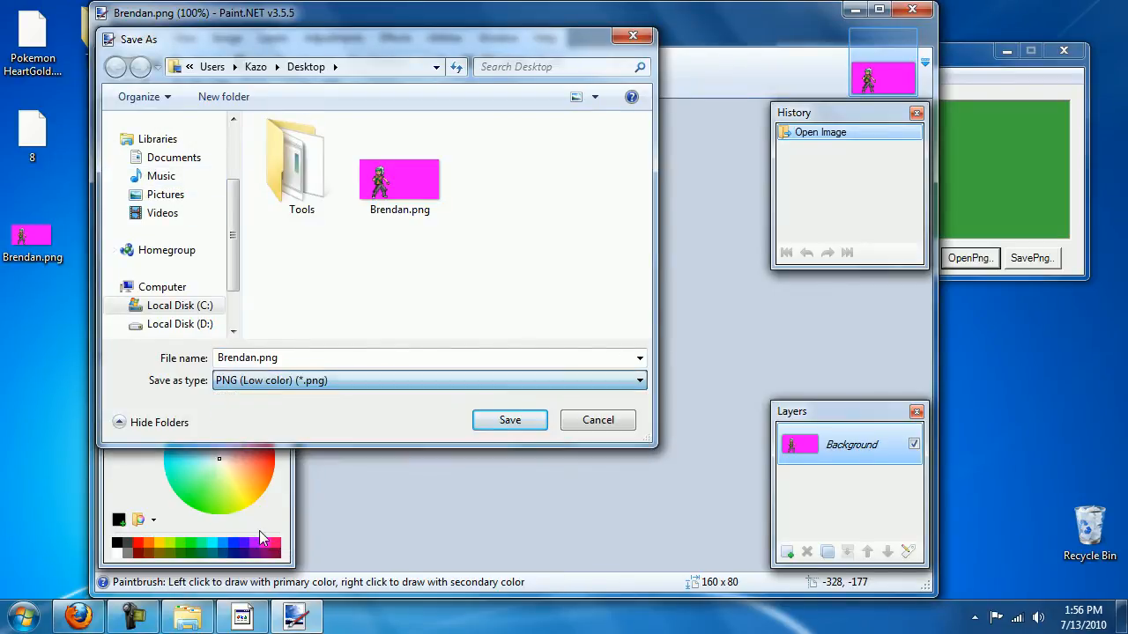
{"action": "left_click", "coordinate": [474, 420]}
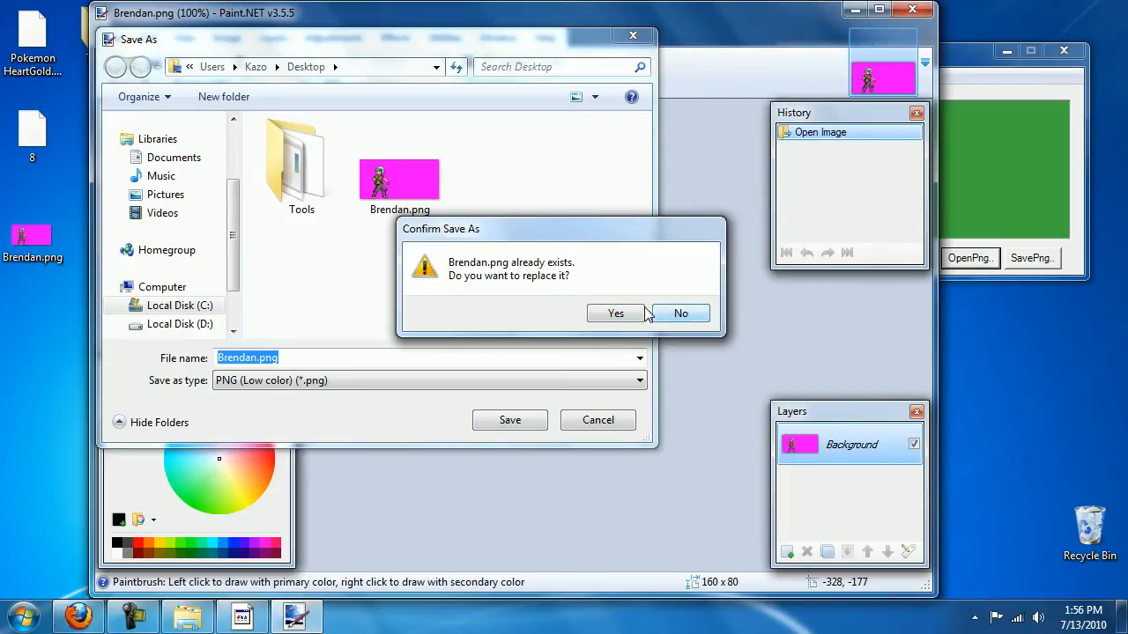
{"action": "left_click", "coordinate": [618, 313]}
- Set the save configuration's colour mode to 16 color, finish saving and close Paint.NET
{"action": "left_click_drag", "start_coordinate": [463, 118], "coordinate": [487, 120]}
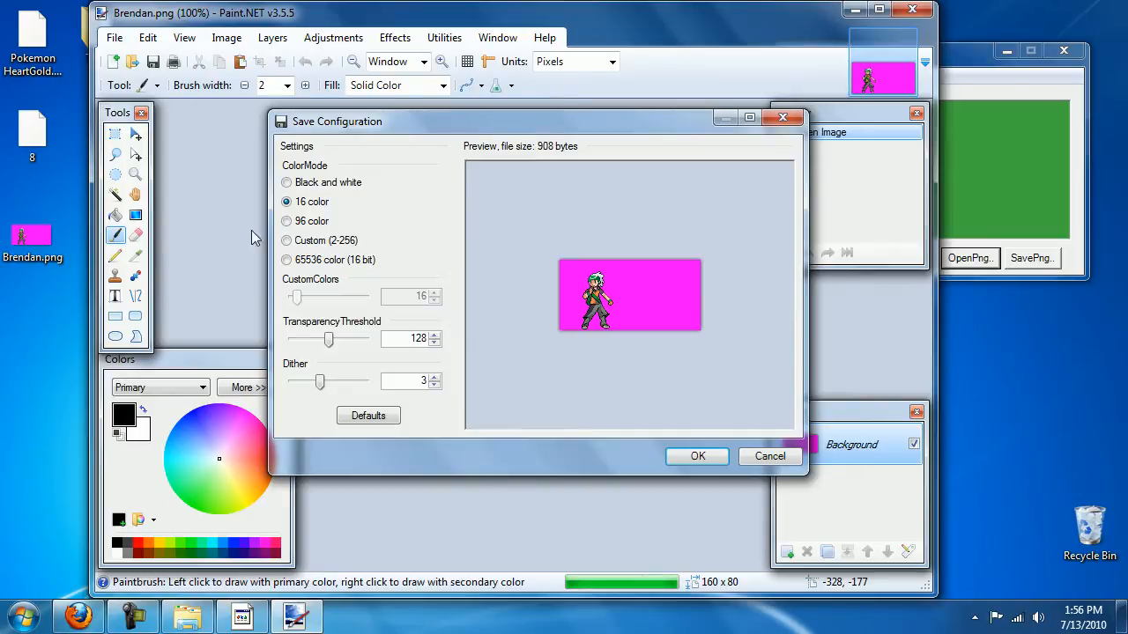
{"action": "left_click", "coordinate": [308, 222]}
{"action": "left_click", "coordinate": [308, 260]}
{"action": "left_click", "coordinate": [308, 241]}
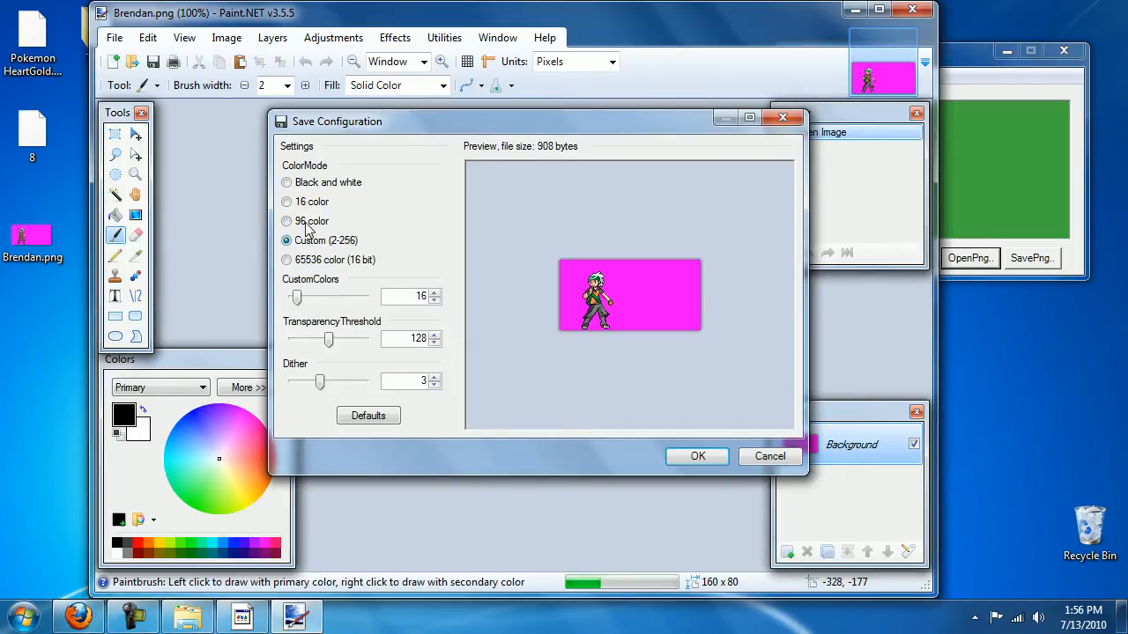
{"action": "left_click", "coordinate": [308, 222]}
{"action": "left_click", "coordinate": [315, 202]}
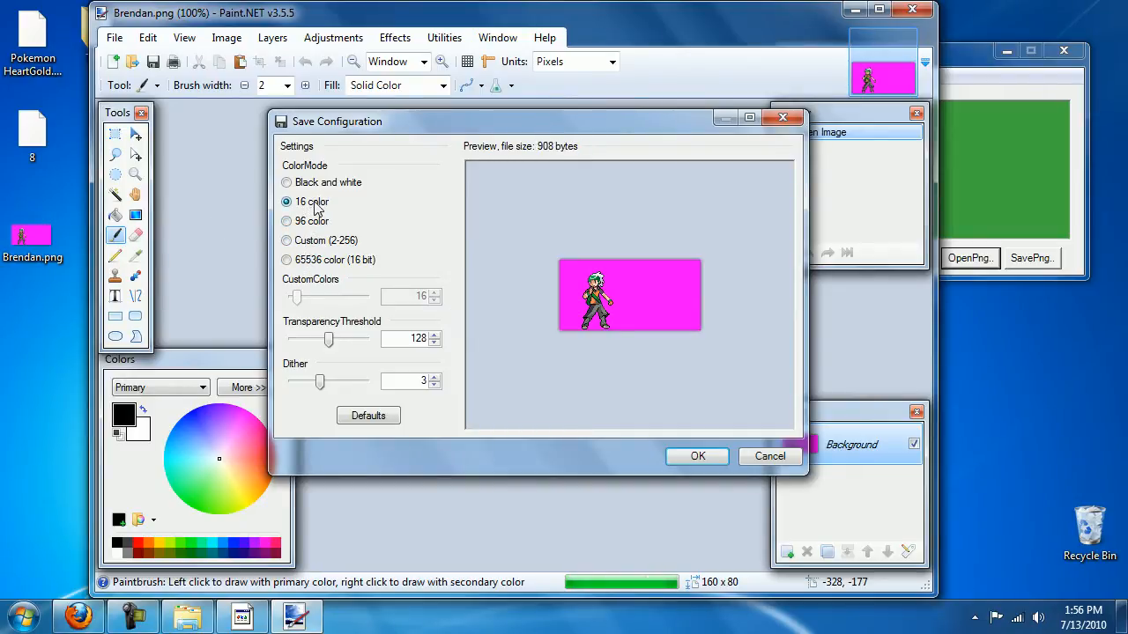
{"action": "left_click", "coordinate": [698, 457]}
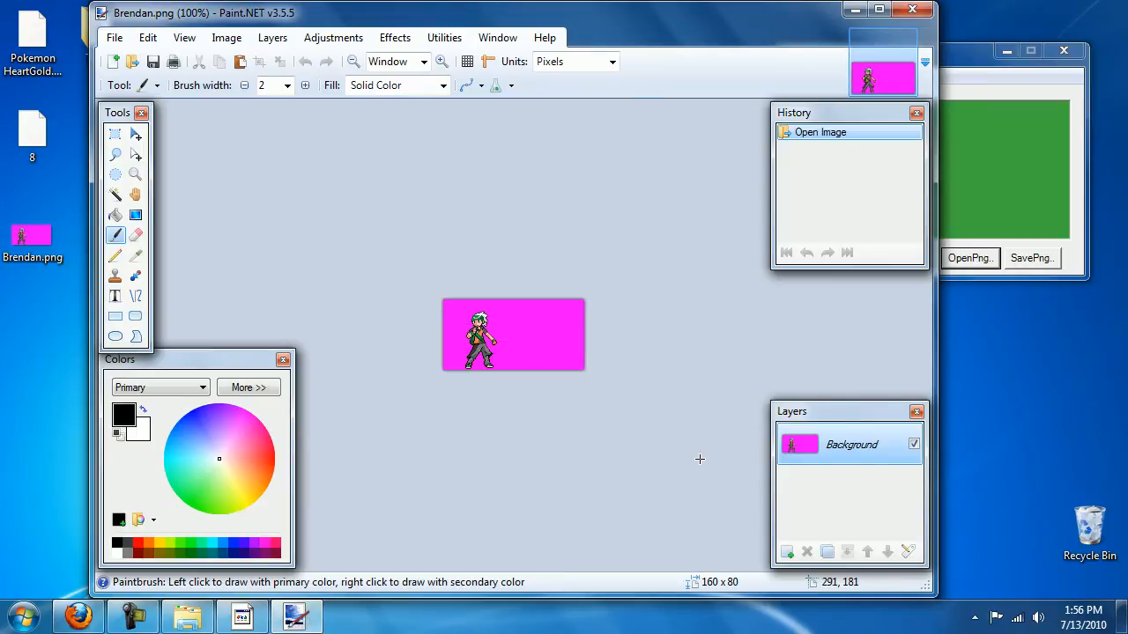
{"action": "left_click", "coordinate": [918, 10]}
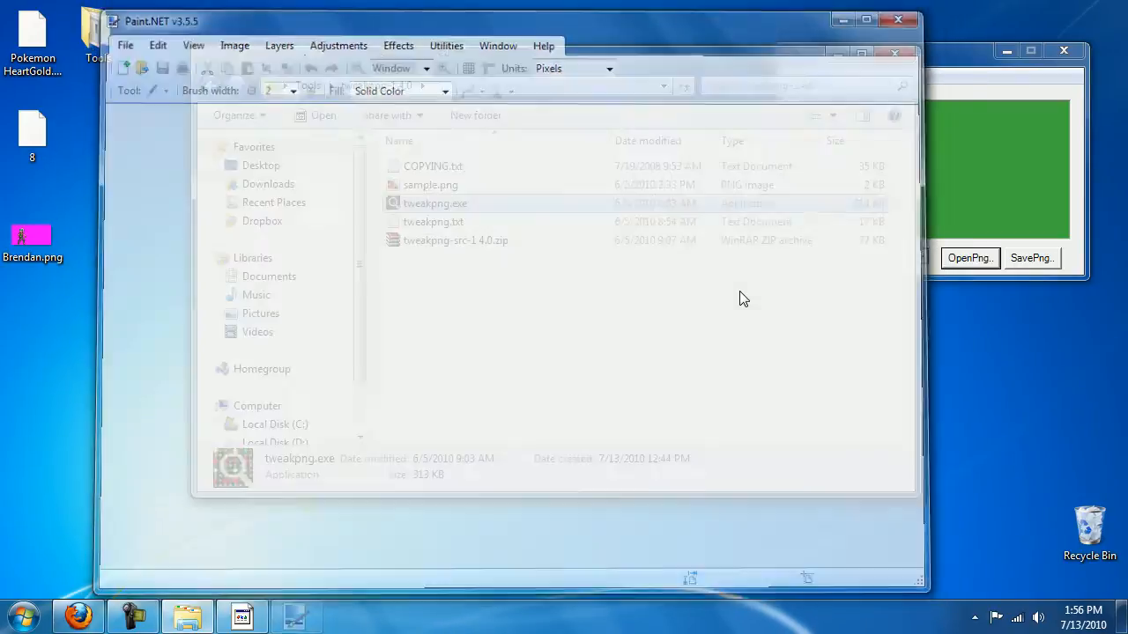
- Relaunch TweakPNG and load the re-saved Brendan.png from the Desktop
{"action": "double_click", "coordinate": [493, 203]}
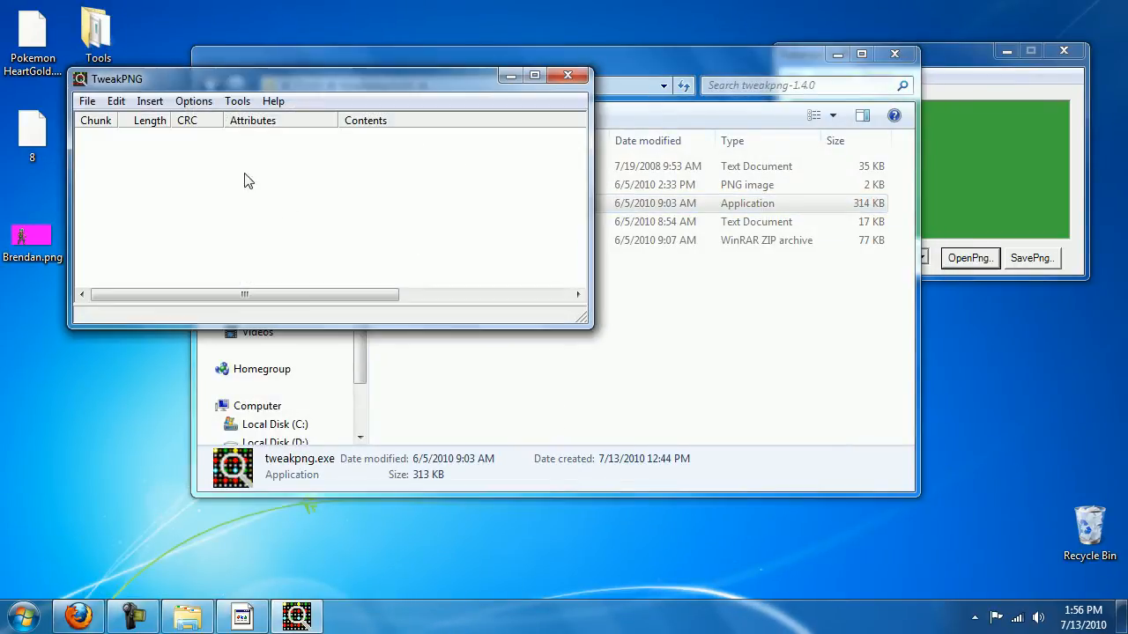
{"action": "left_click_drag", "start_coordinate": [159, 81], "coordinate": [283, 161]}
{"action": "left_click", "coordinate": [211, 181]}
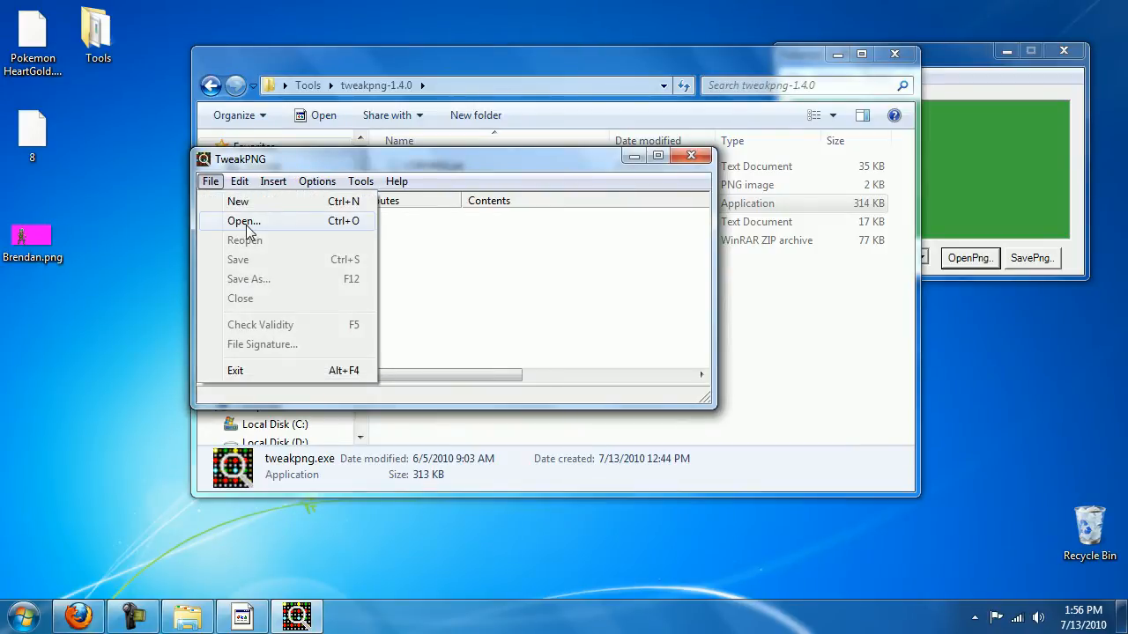
{"action": "left_click", "coordinate": [249, 230]}
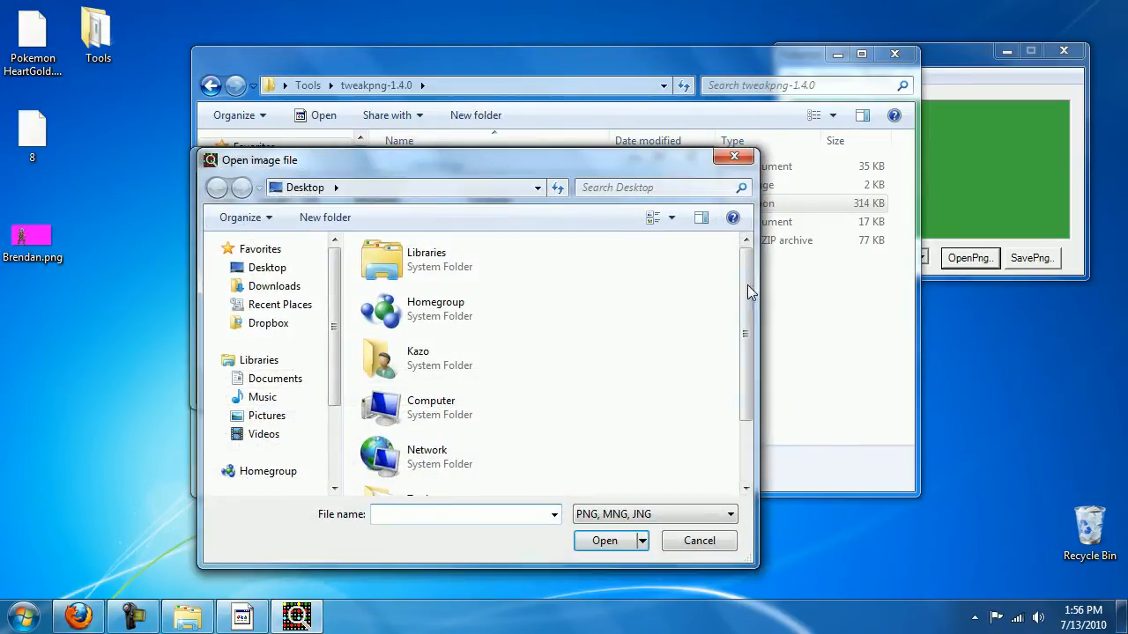
{"action": "left_click_drag", "start_coordinate": [748, 285], "coordinate": [754, 427]}
{"action": "double_click", "coordinate": [453, 473]}
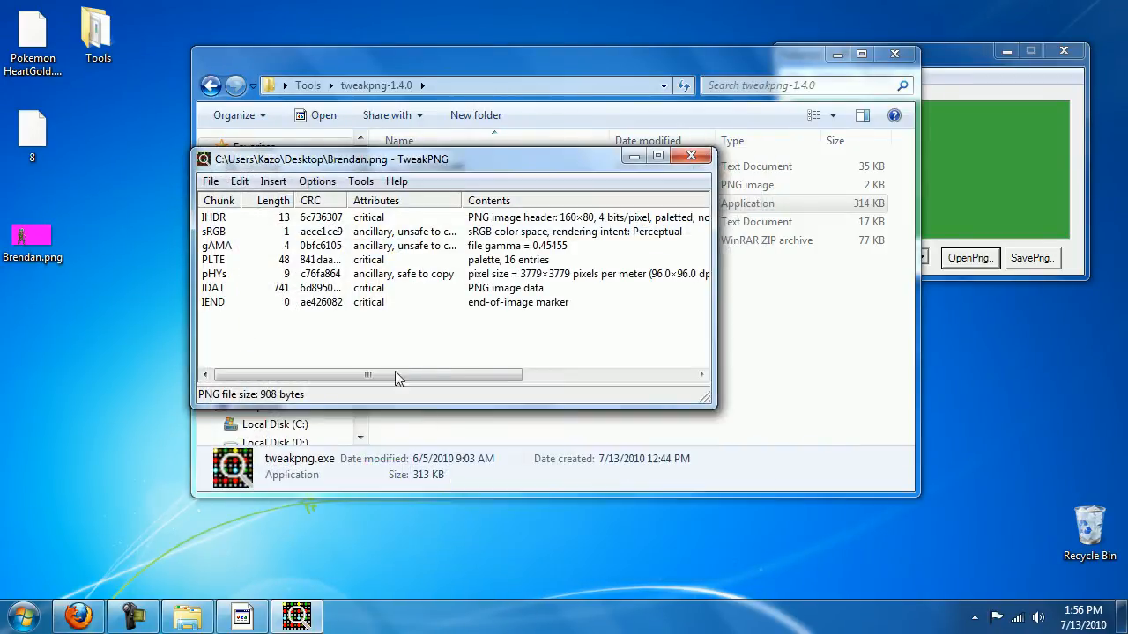
- Open the palette of Brendan.png and check the RGB values of its black first entry
{"action": "double_click", "coordinate": [519, 258]}
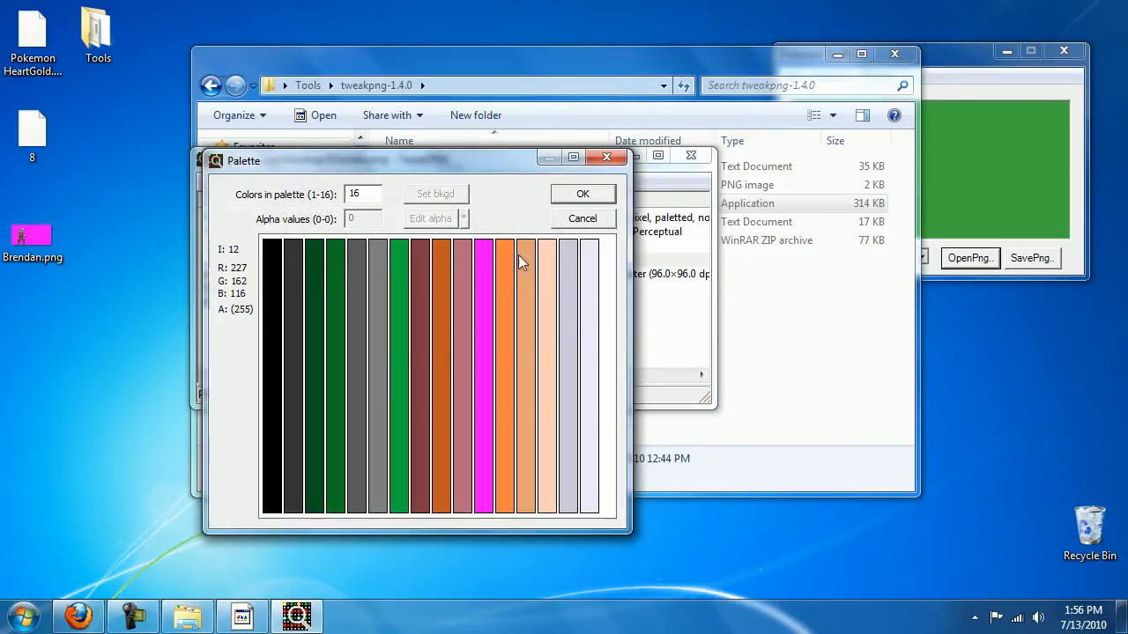
{"action": "left_click_drag", "start_coordinate": [450, 158], "coordinate": [488, 118]}
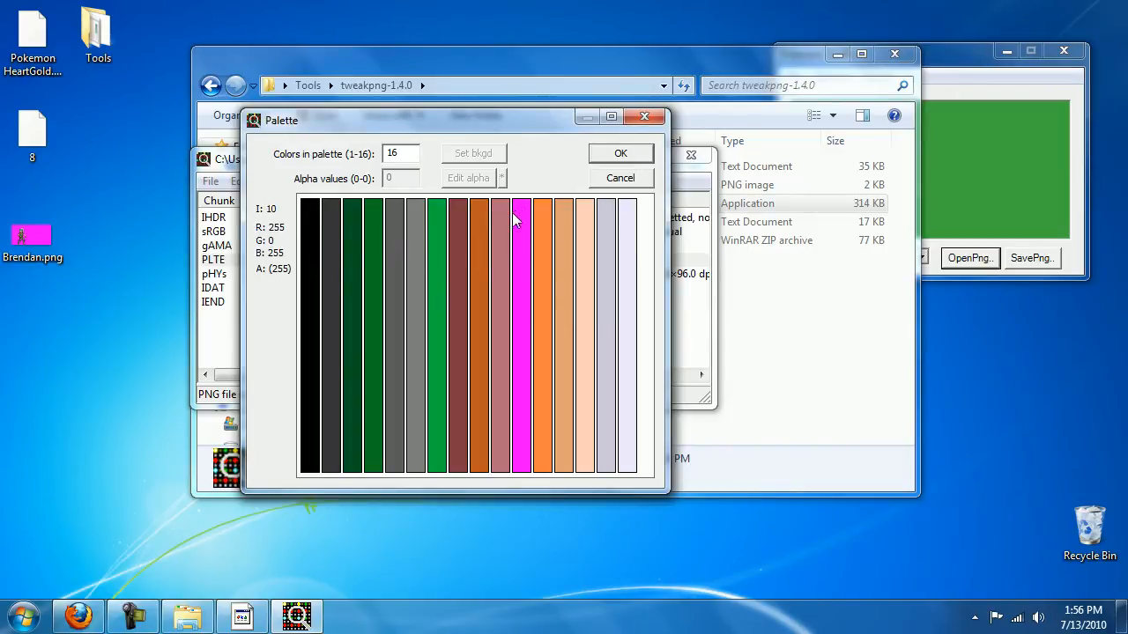
{"action": "double_click", "coordinate": [305, 247]}
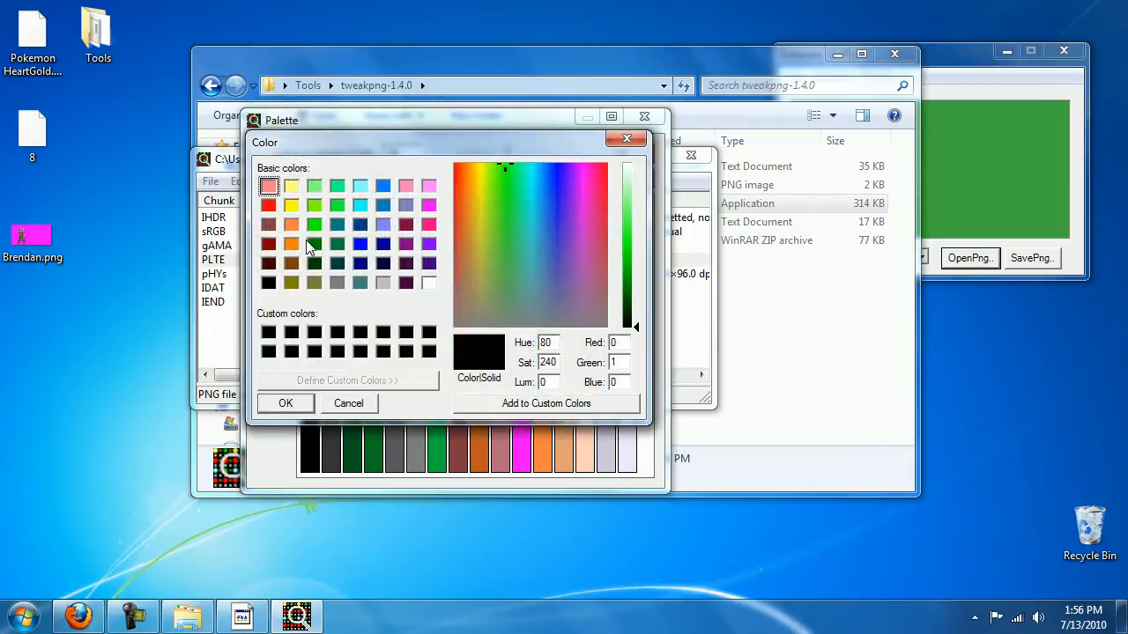
{"action": "left_click_drag", "start_coordinate": [334, 143], "coordinate": [404, 184]}
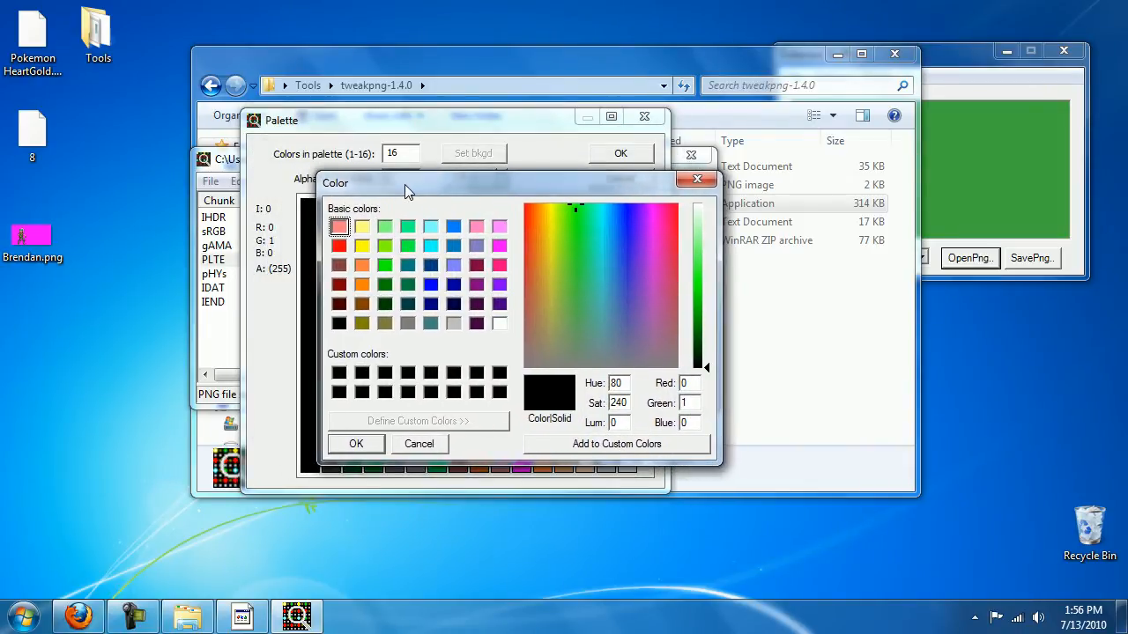
{"action": "left_click", "coordinate": [696, 180]}
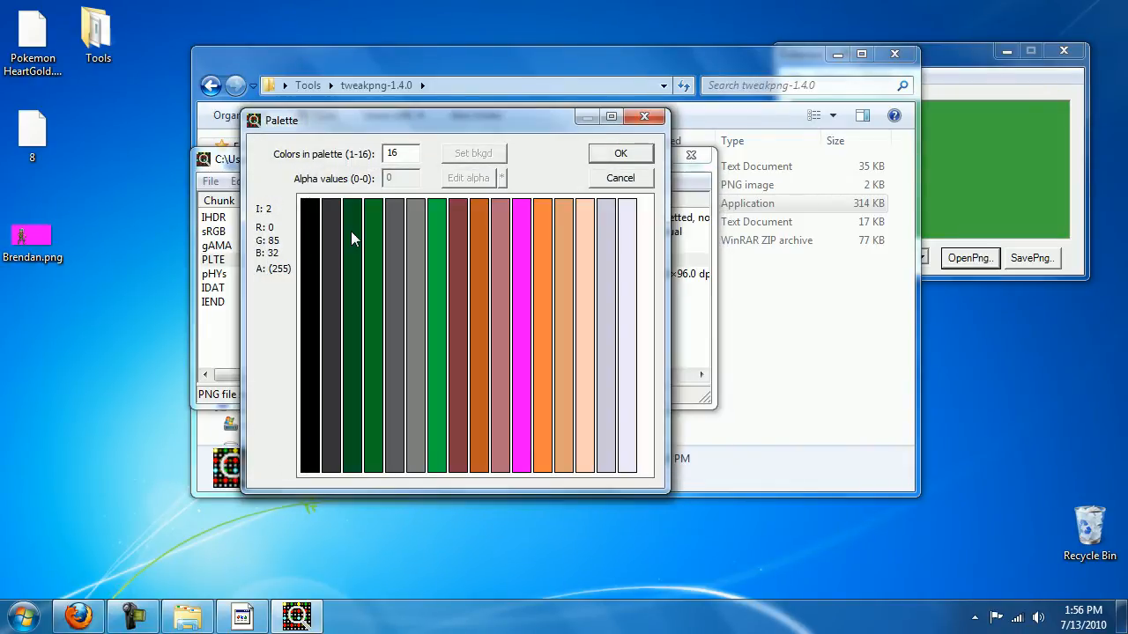
{"action": "double_click", "coordinate": [308, 244]}
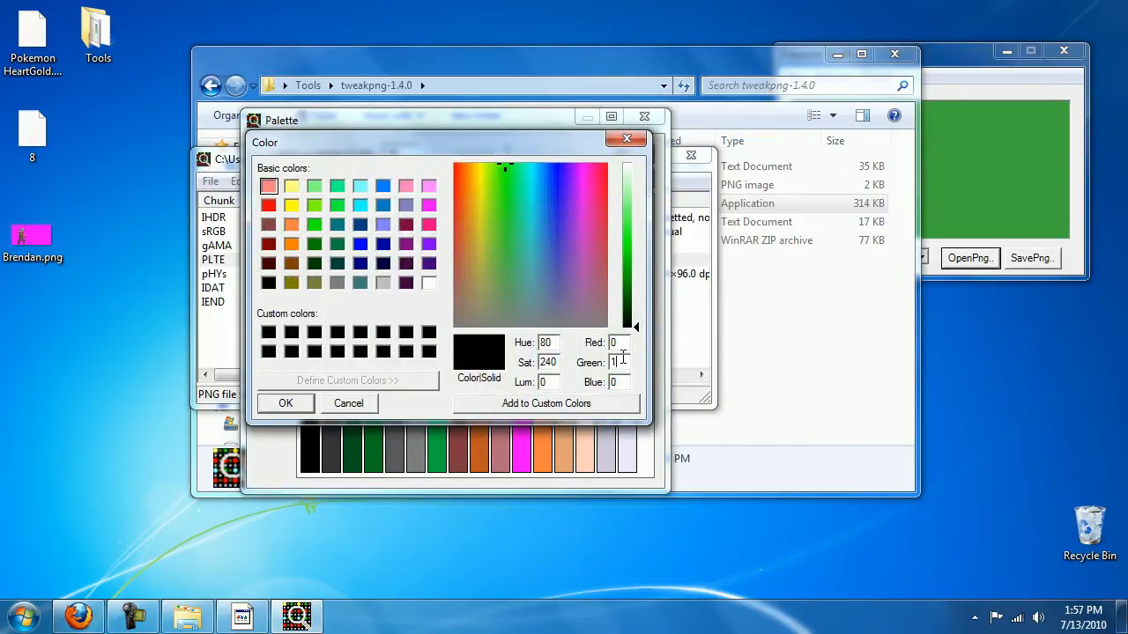
{"action": "left_click", "coordinate": [627, 138]}
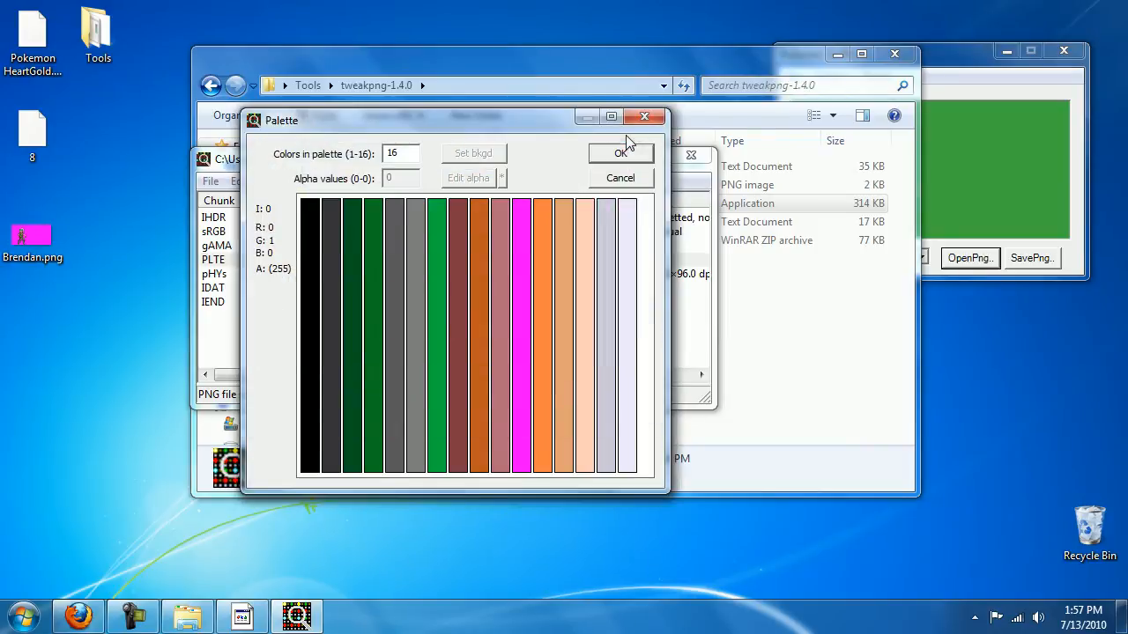
- Recolour the magenta palette entry at index 10 to red 0, green 1, blue 0
{"action": "double_click", "coordinate": [520, 229]}
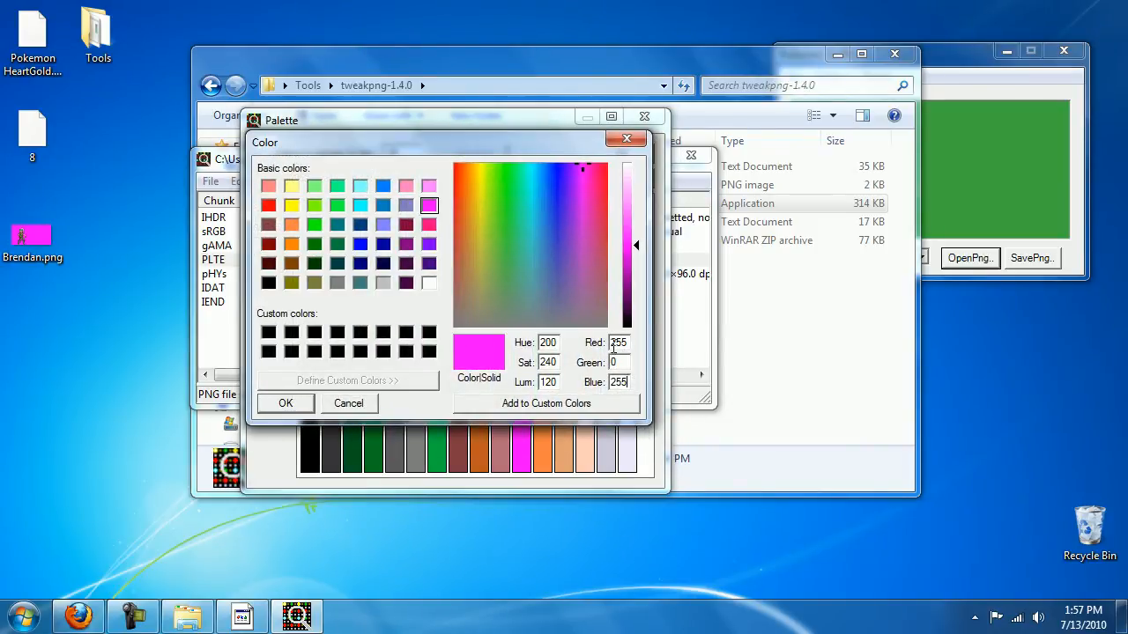
{"action": "type", "text": "0"}
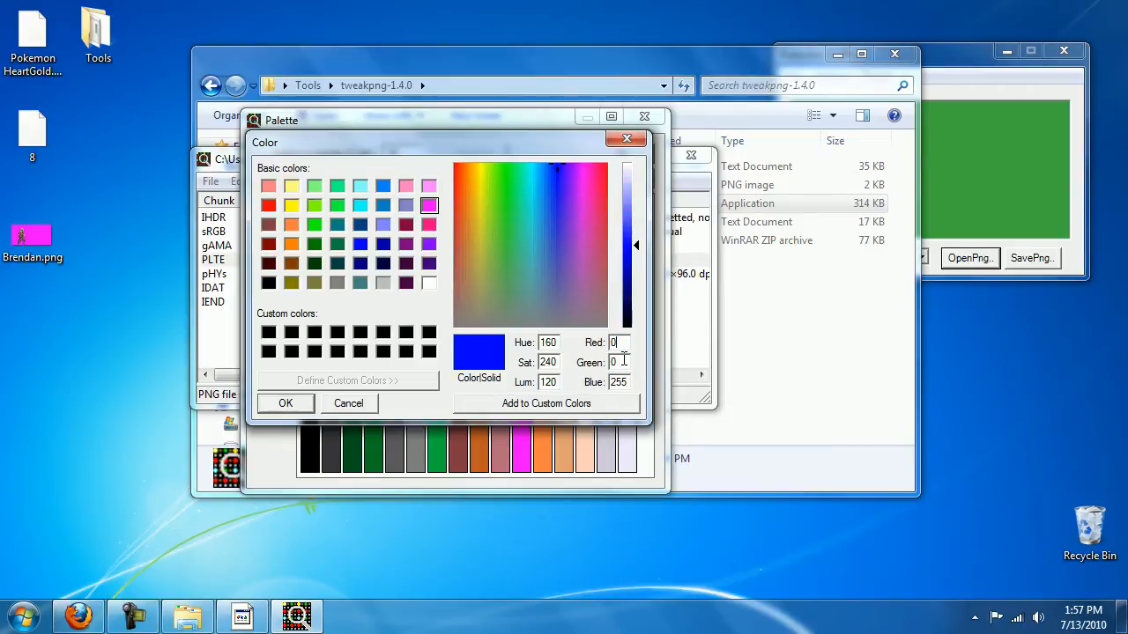
{"action": "type", "text": "0"}
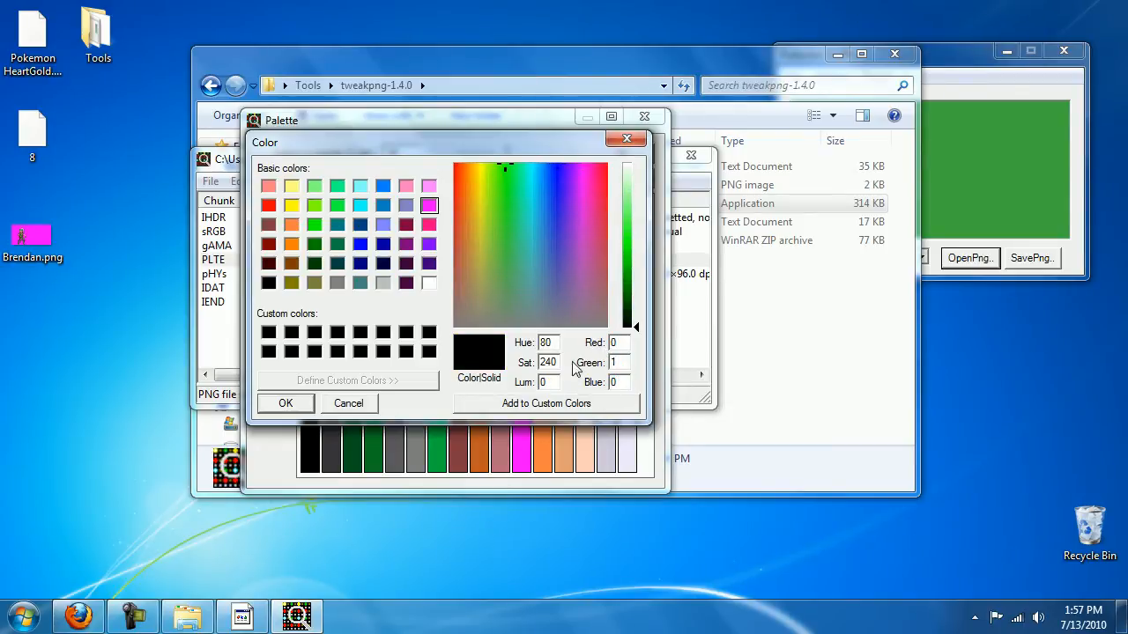
{"action": "left_click", "coordinate": [285, 403]}
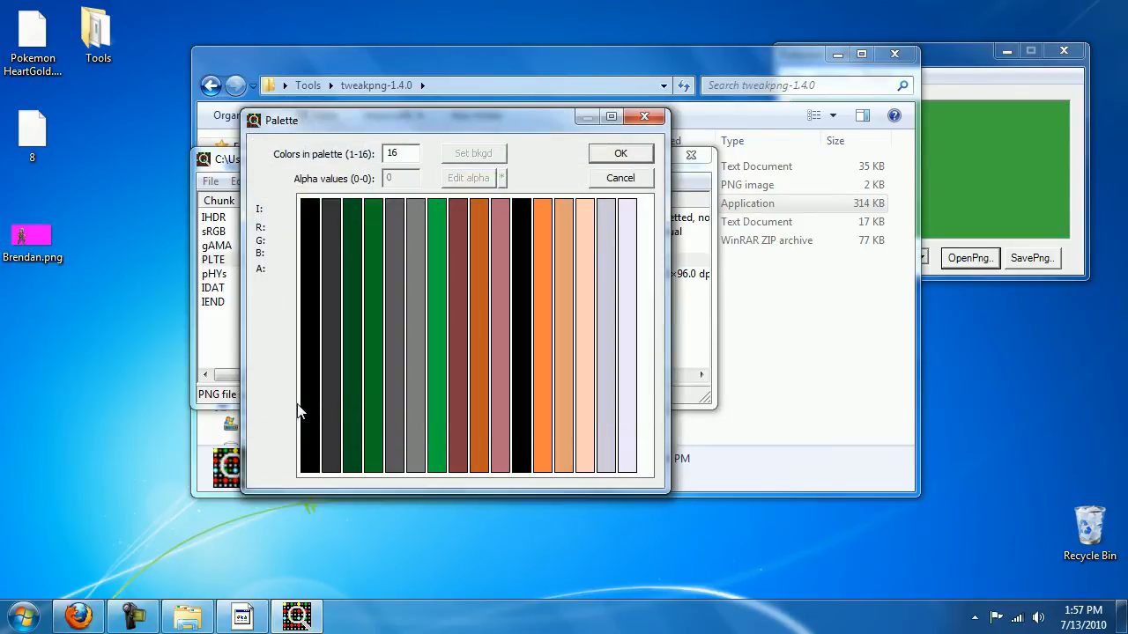
- Set the palette's first entry, index 0, to red 255, green 0, blue 255
{"action": "left_click", "coordinate": [308, 225]}
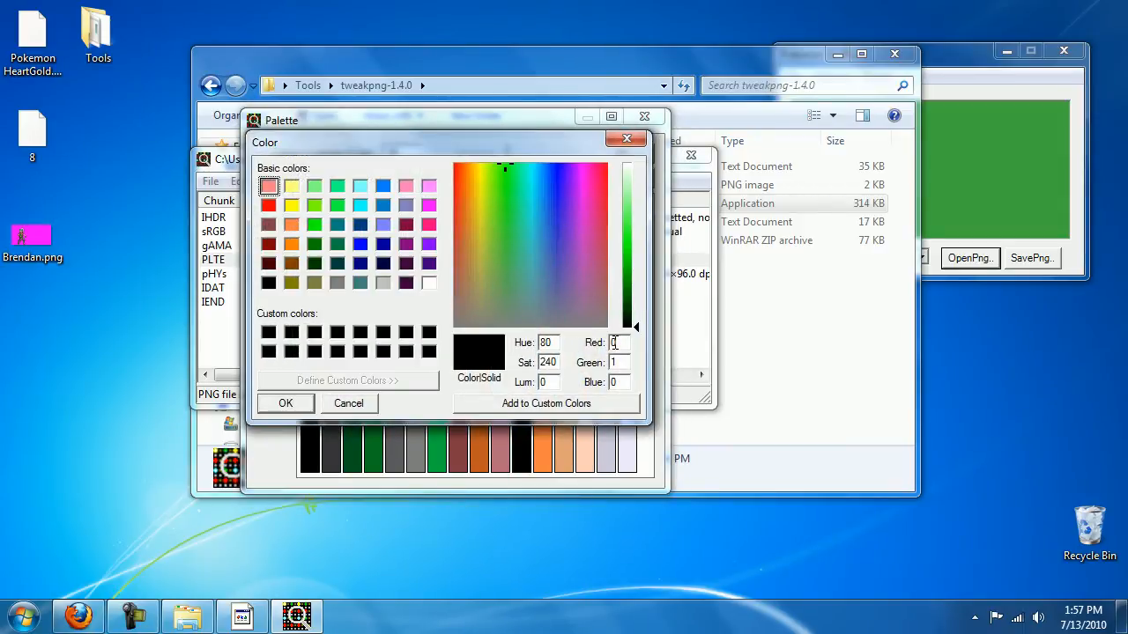
{"action": "type", "text": "255"}
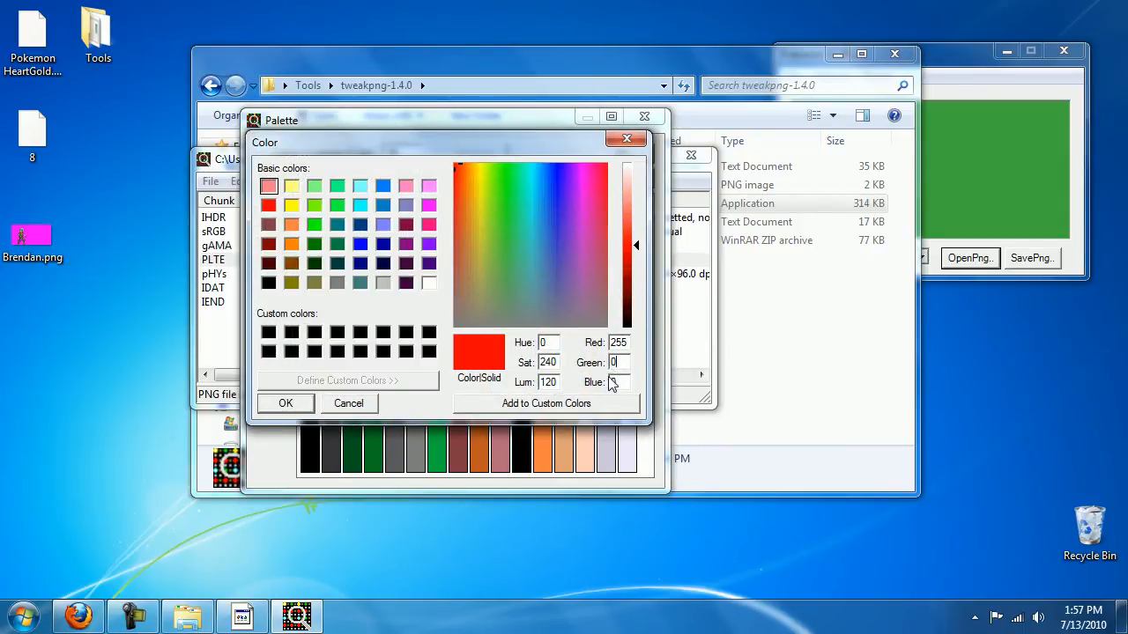
{"action": "type", "text": "255"}
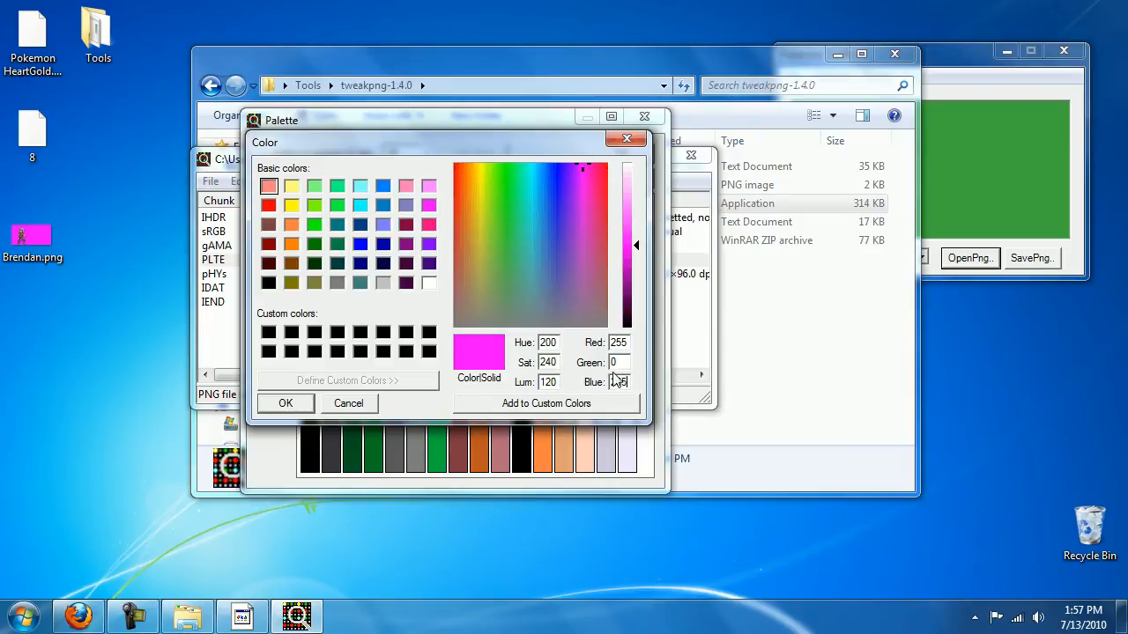
{"action": "left_click", "coordinate": [287, 404]}
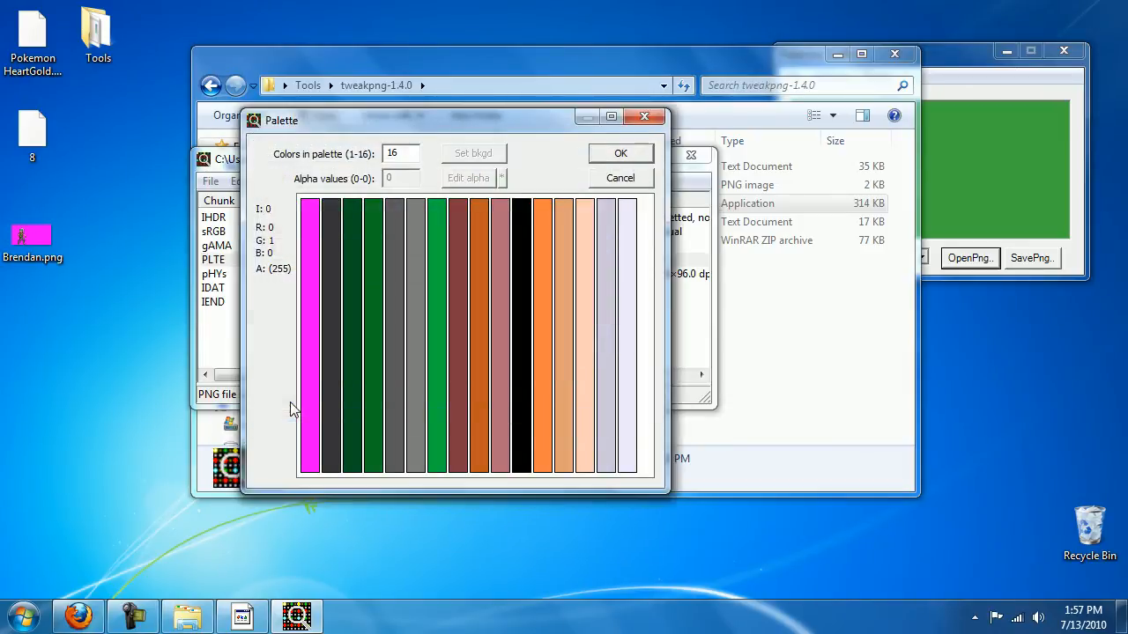
- Accept the palette edits and close TweakPNG, saving the changes to Brendan.png
{"action": "left_click", "coordinate": [622, 155]}
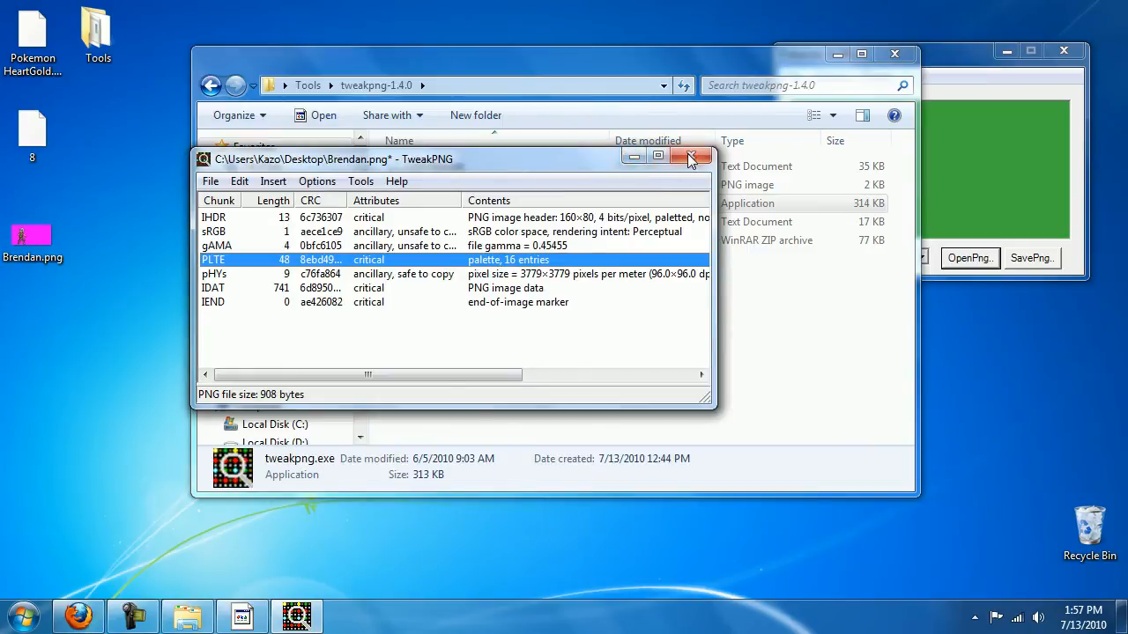
{"action": "left_click", "coordinate": [692, 160]}
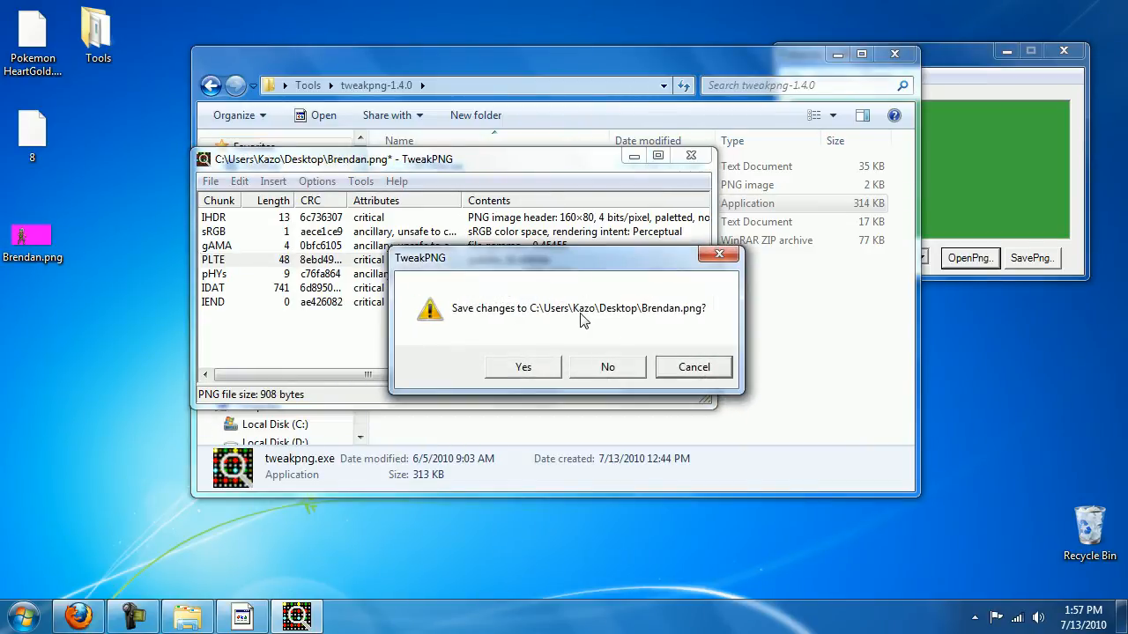
{"action": "left_click", "coordinate": [525, 368]}
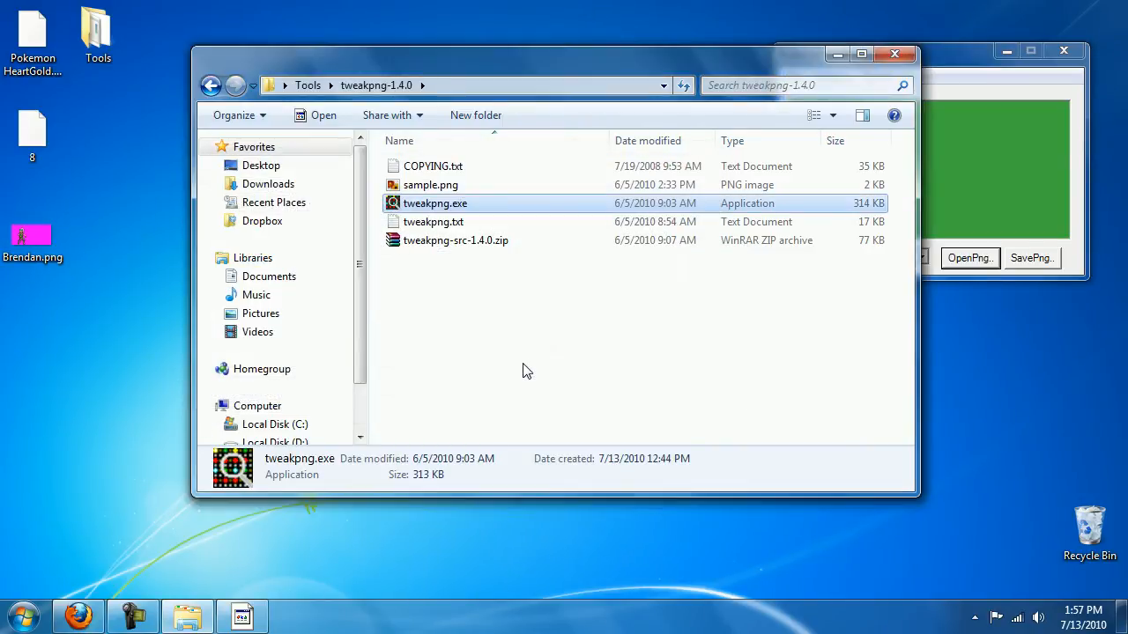
- Preview the desktop's Brendan.png in the photo viewer, close it and open the image in Paint.NET
{"action": "double_click", "coordinate": [33, 235]}
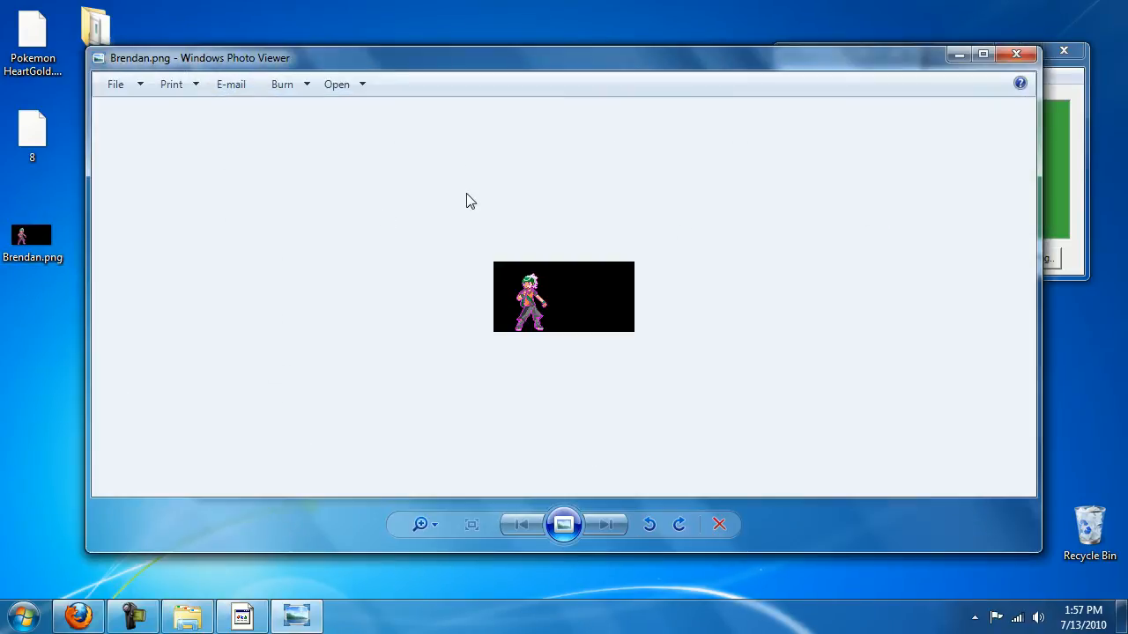
{"action": "left_click", "coordinate": [1013, 55]}
{"action": "right_click", "coordinate": [30, 236]}
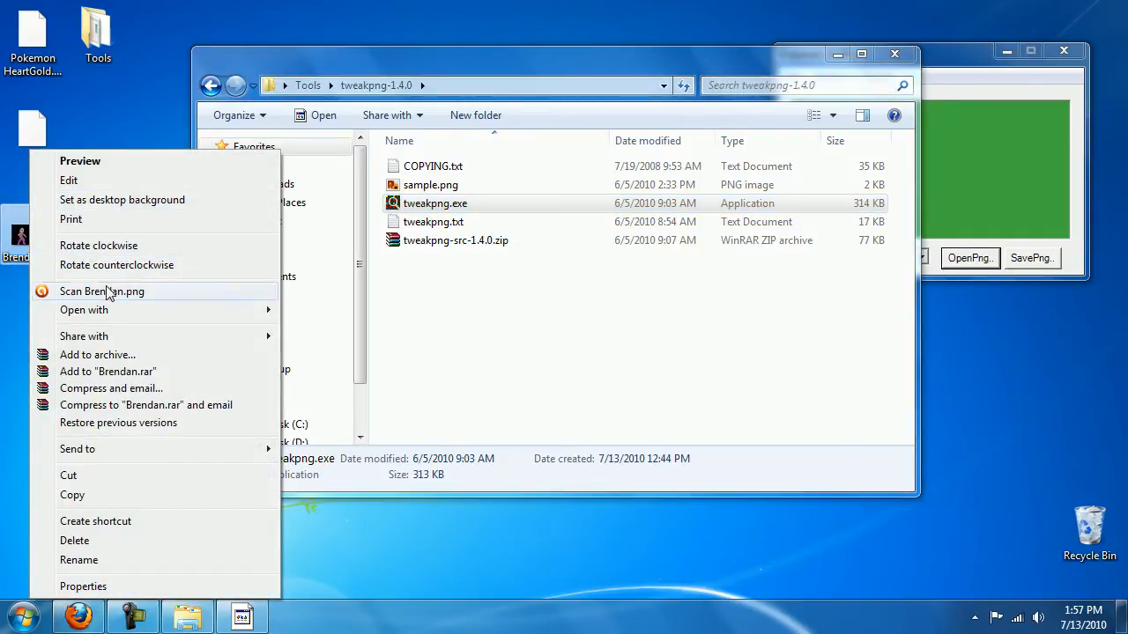
{"action": "mouse_move", "coordinate": [176, 313]}
{"action": "left_click", "coordinate": [328, 329]}
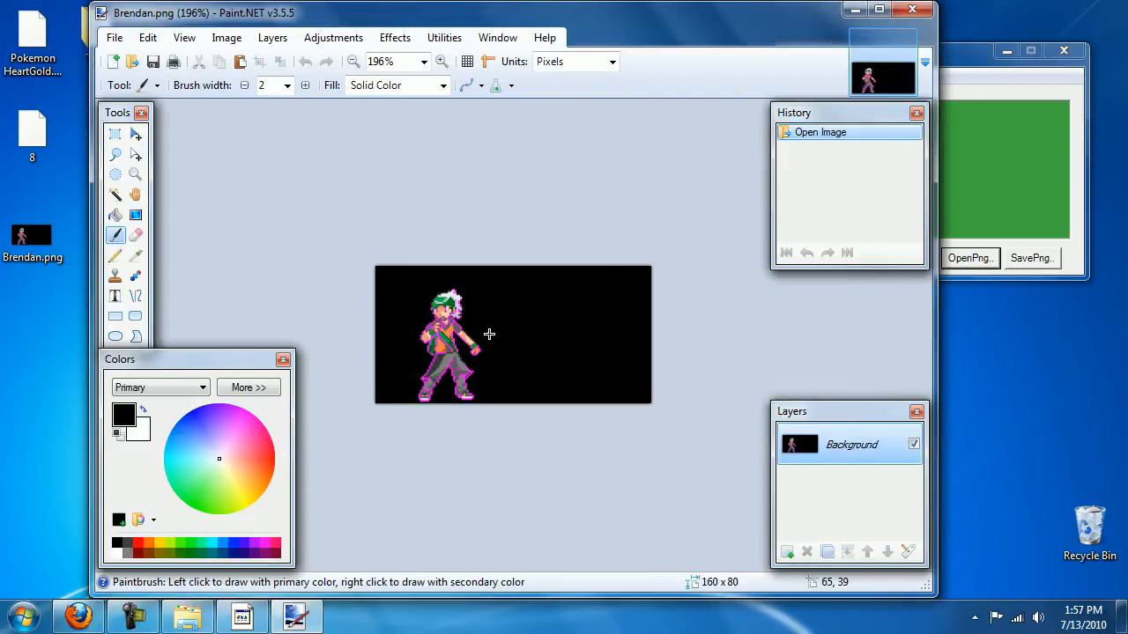
{"action": "key", "text": "ctrl+plus"}
{"action": "key", "text": "ctrl+minus"}
- Save the image over Brendan.png in PNG (Low color) format with the 16 color mode, and close Paint.NET
{"action": "left_click", "coordinate": [114, 37]}
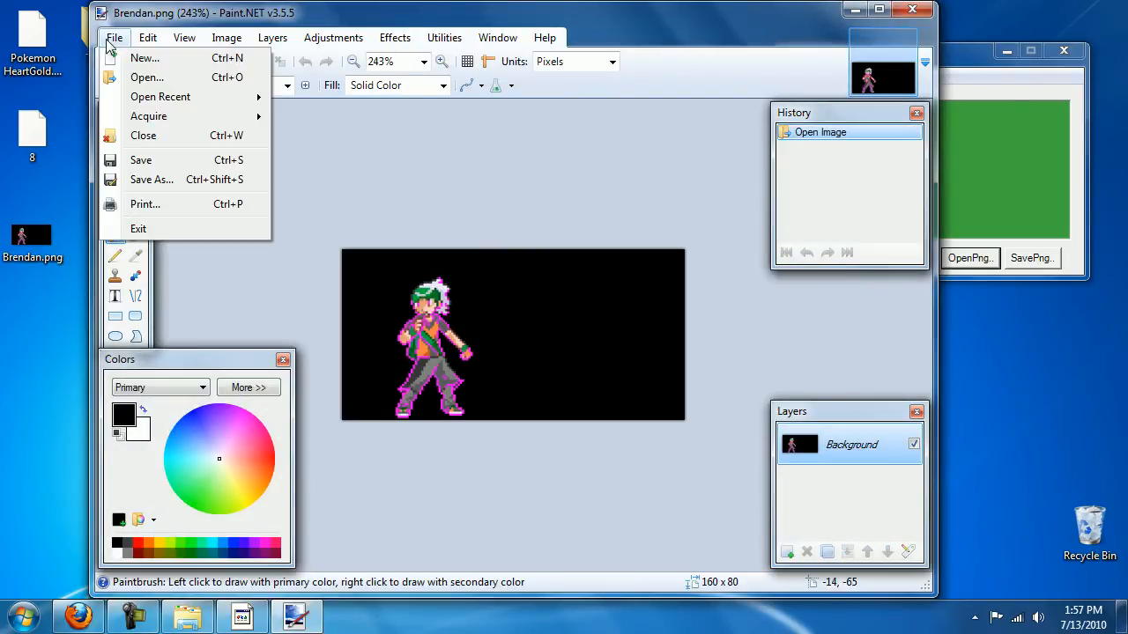
{"action": "left_click", "coordinate": [151, 180]}
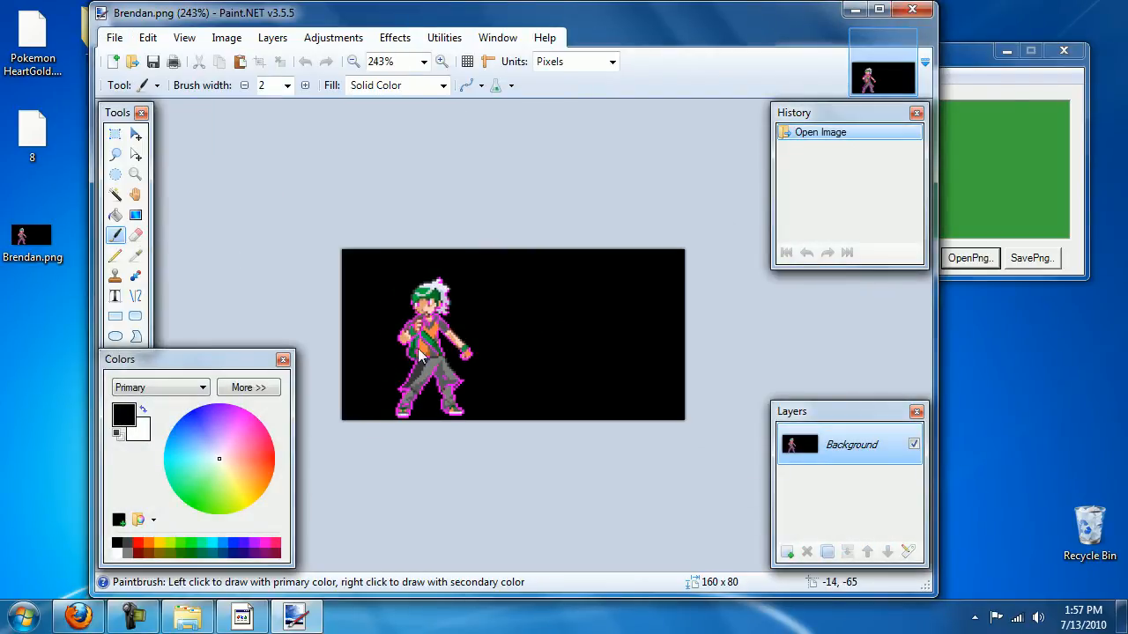
{"action": "left_click", "coordinate": [440, 380]}
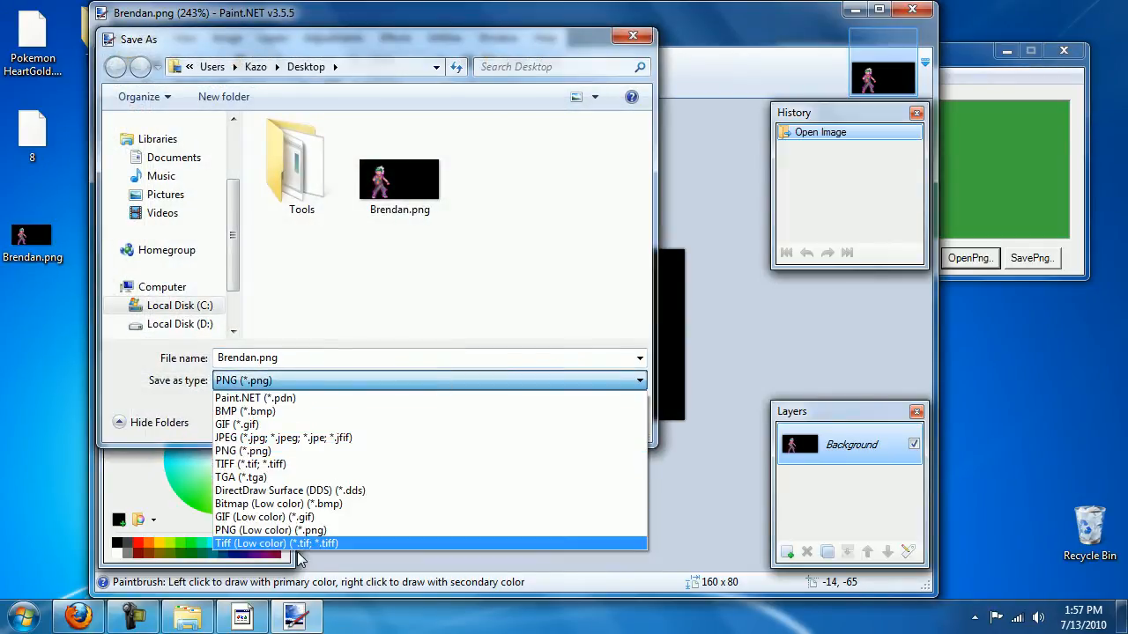
{"action": "left_click", "coordinate": [237, 532]}
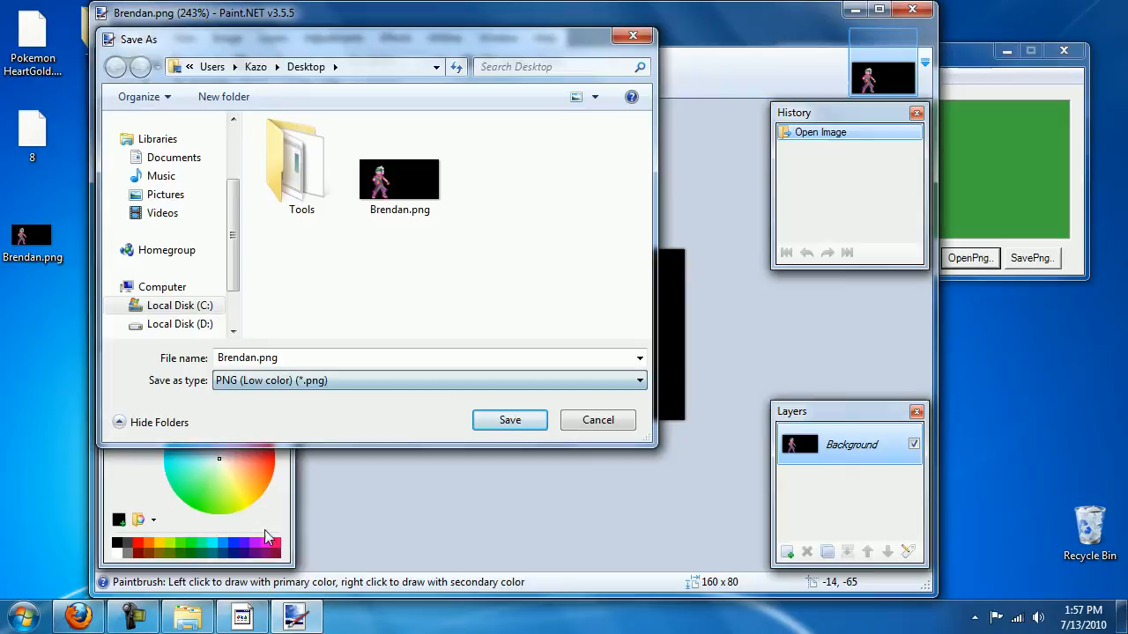
{"action": "left_click", "coordinate": [501, 423]}
{"action": "left_click", "coordinate": [604, 319]}
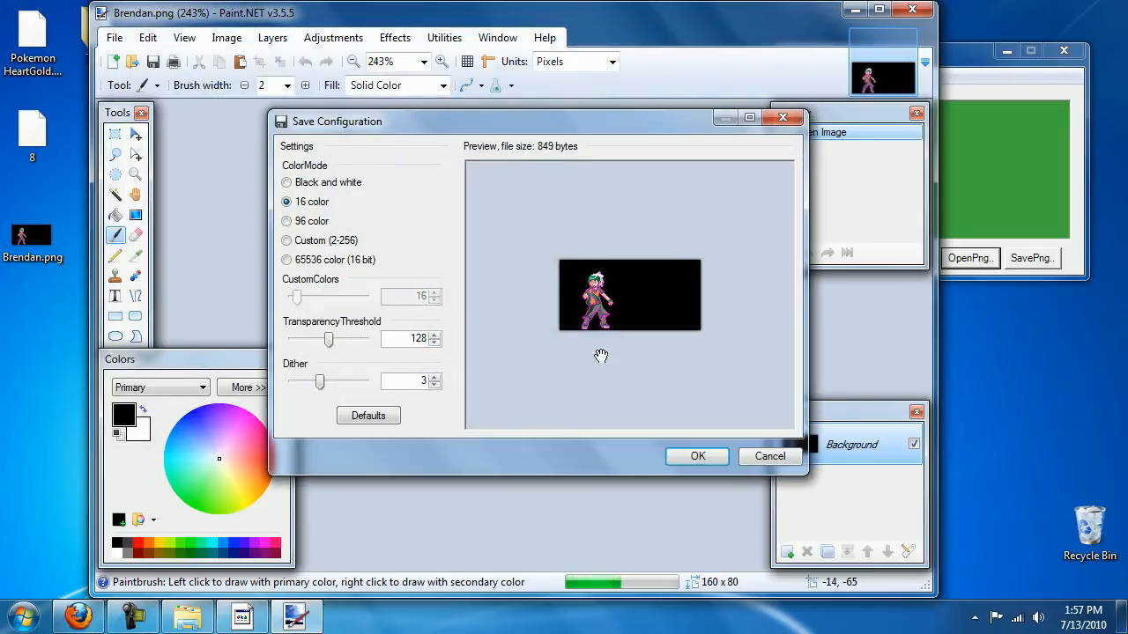
{"action": "left_click", "coordinate": [698, 457]}
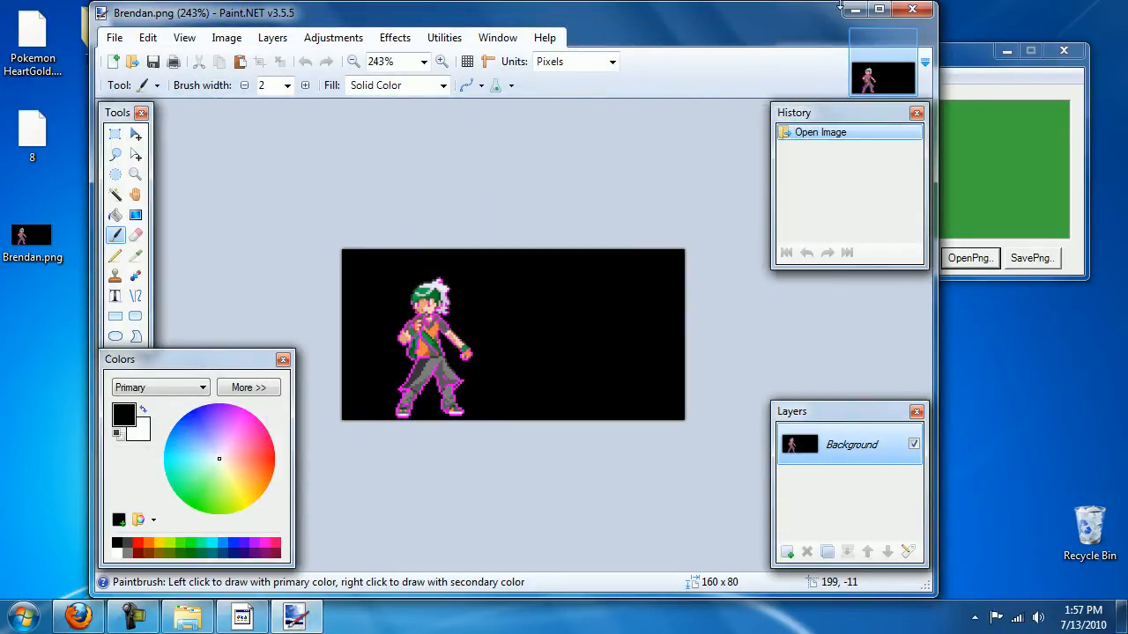
{"action": "left_click", "coordinate": [912, 9]}
- Relaunch TweakPNG, load the desktop's Brendan.png and open its PLTE palette
{"action": "double_click", "coordinate": [459, 204]}
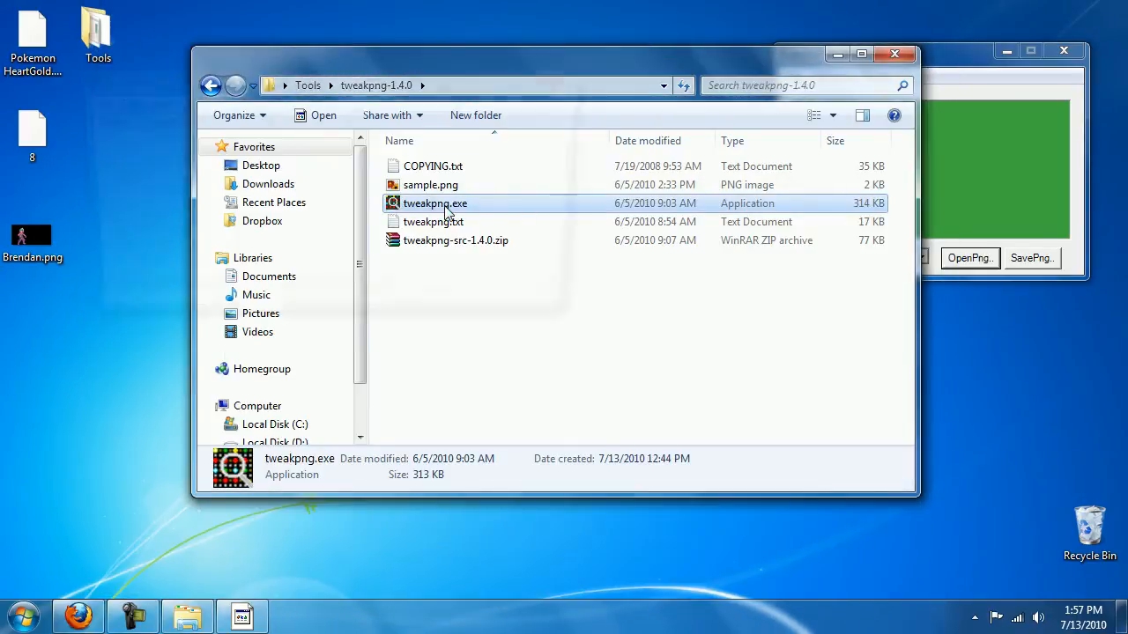
{"action": "left_click_drag", "start_coordinate": [32, 236], "coordinate": [275, 394]}
{"action": "double_click", "coordinate": [520, 321]}
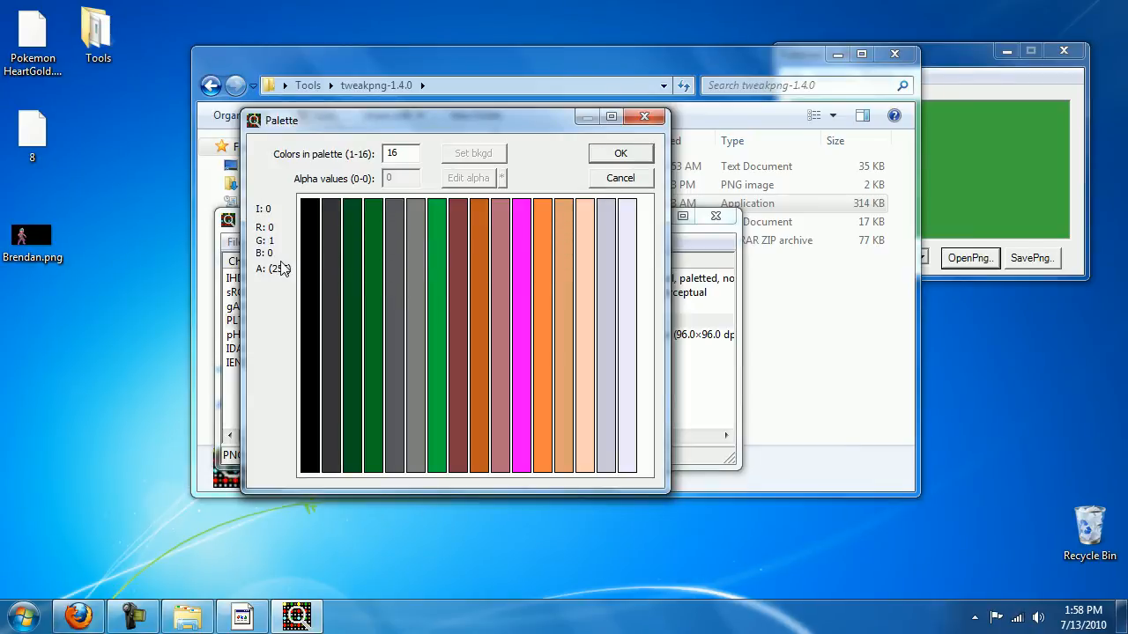
- Change the black palette entry at index 0 to magenta with red 255, green 0, blue 255
{"action": "double_click", "coordinate": [319, 263]}
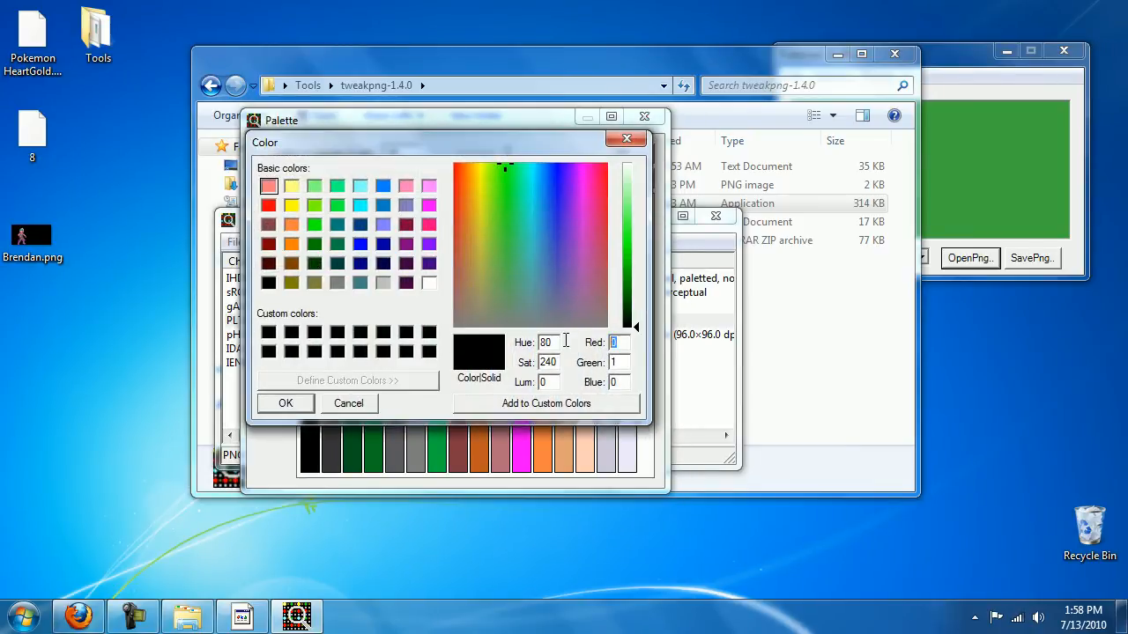
{"action": "type", "text": "255"}
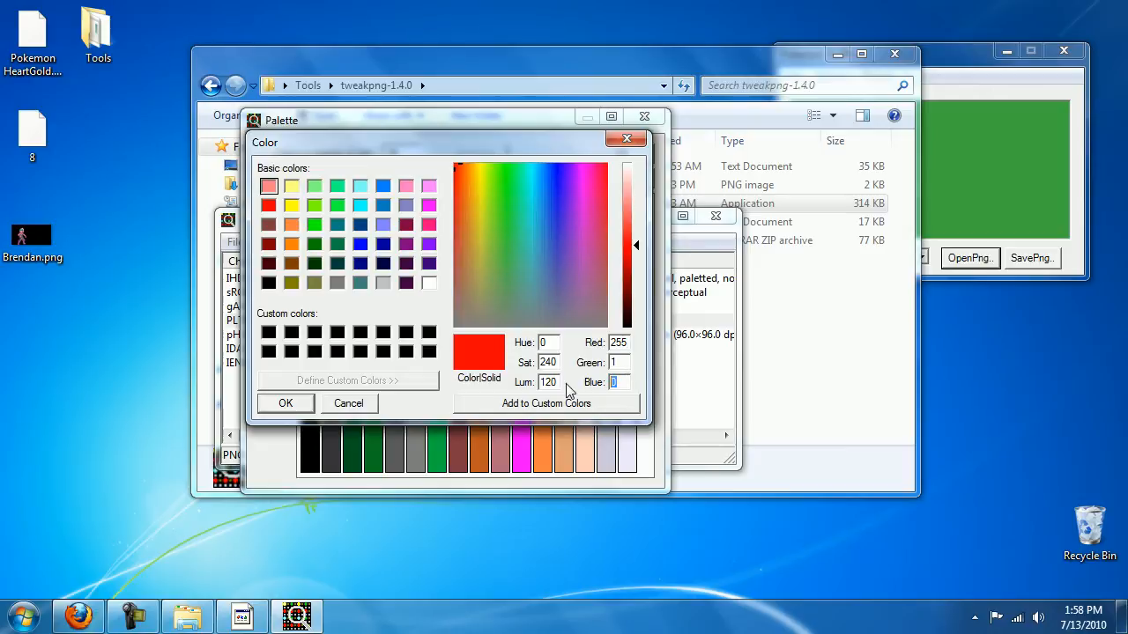
{"action": "type", "text": "255"}
{"action": "key", "text": "shift+Tab"}
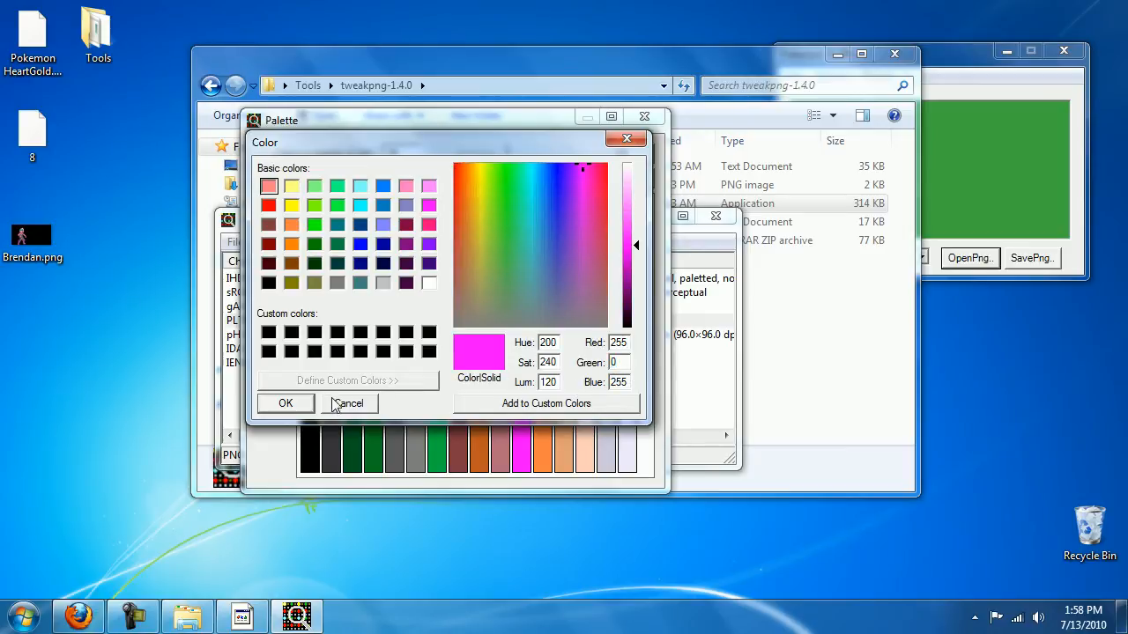
{"action": "left_click", "coordinate": [284, 404]}
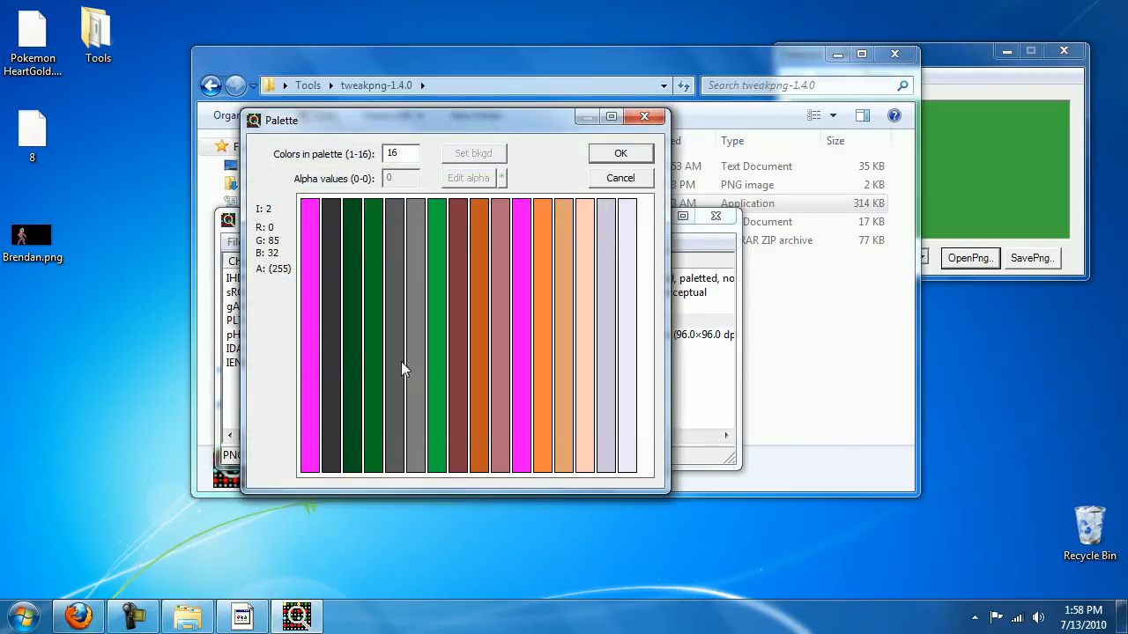
- Change the magenta palette entry at index 10 to black with red 0, green 0, blue 0, and accept the palette changes
{"action": "double_click", "coordinate": [517, 283]}
{"action": "left_click_drag", "start_coordinate": [627, 342], "coordinate": [607, 342]}
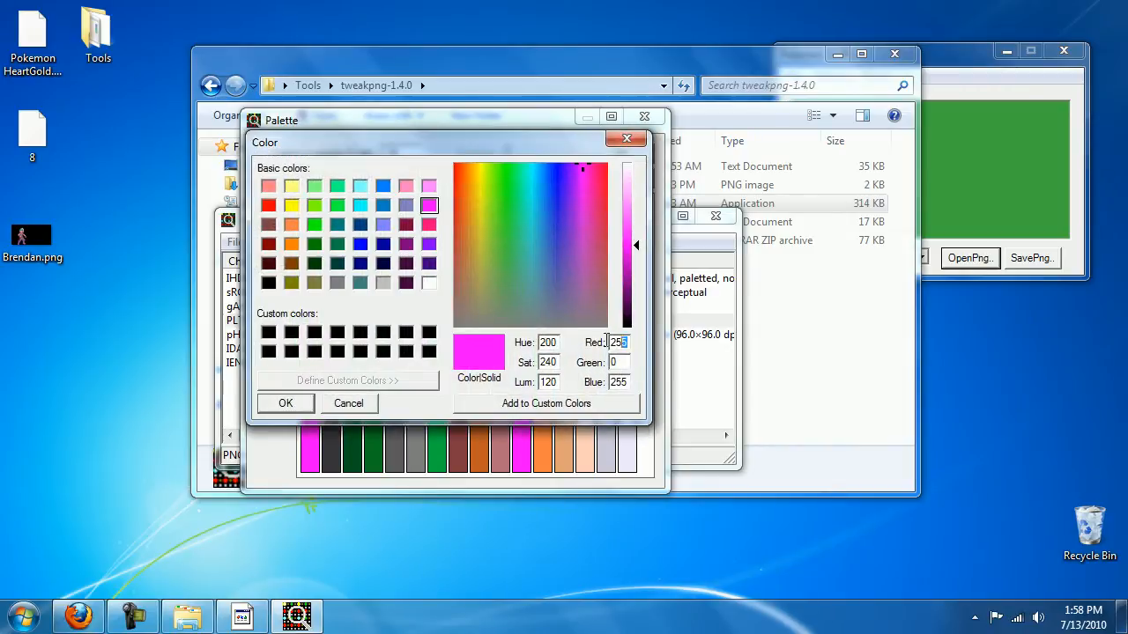
{"action": "type", "text": "0"}
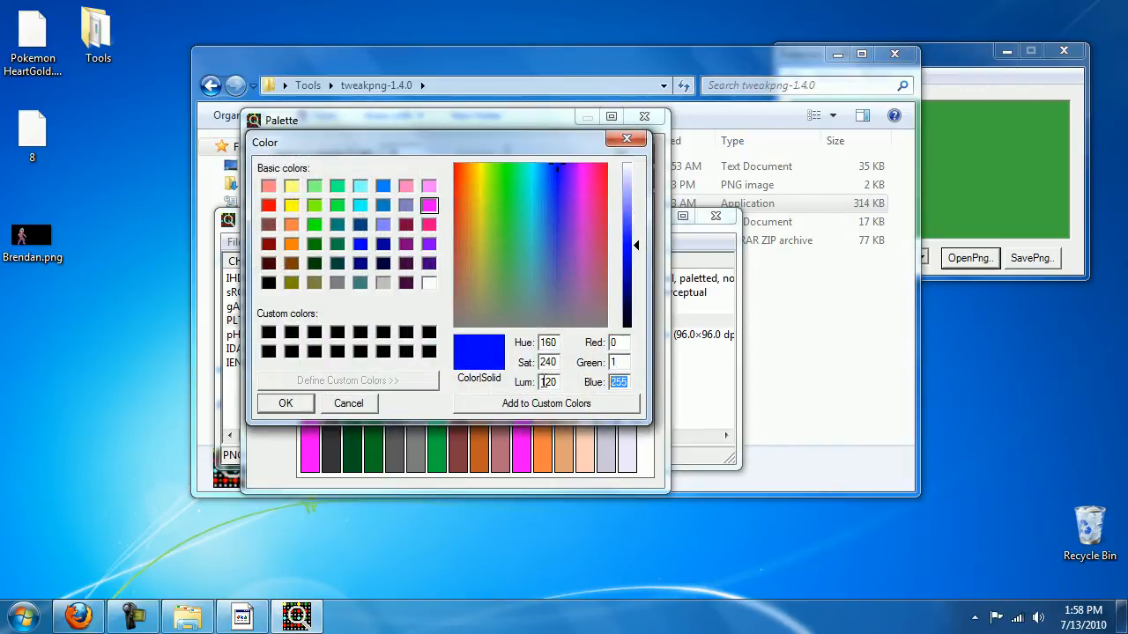
{"action": "type", "text": "0"}
{"action": "left_click", "coordinate": [308, 404]}
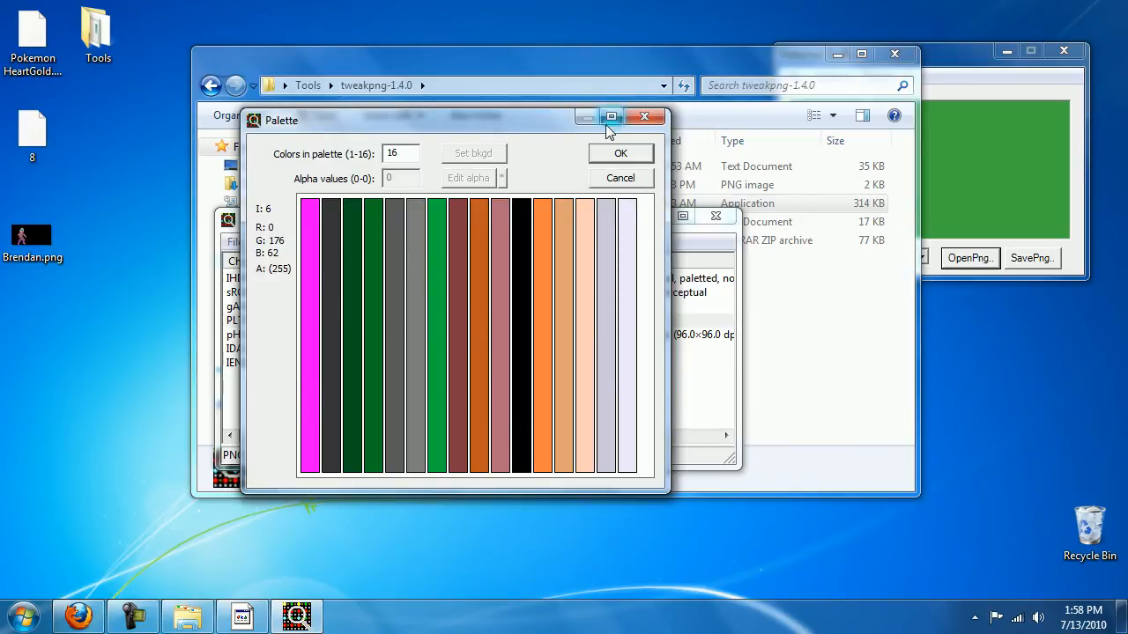
{"action": "left_click", "coordinate": [619, 155]}
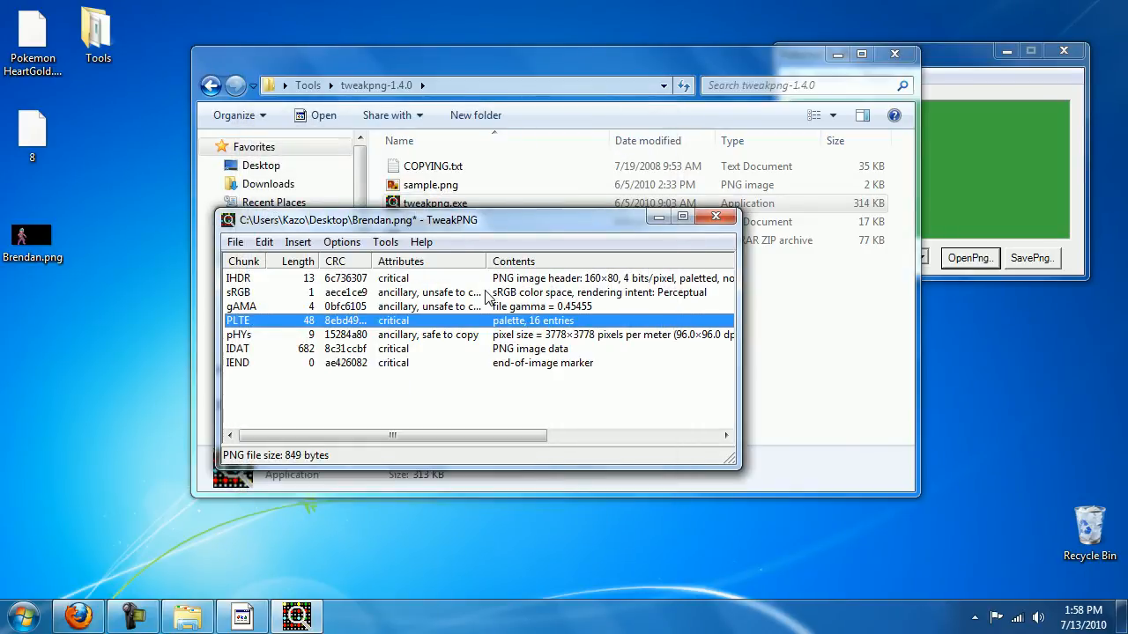
- Save the edited palette to Brendan.png and close TweakPNG
{"action": "left_click", "coordinate": [234, 242]}
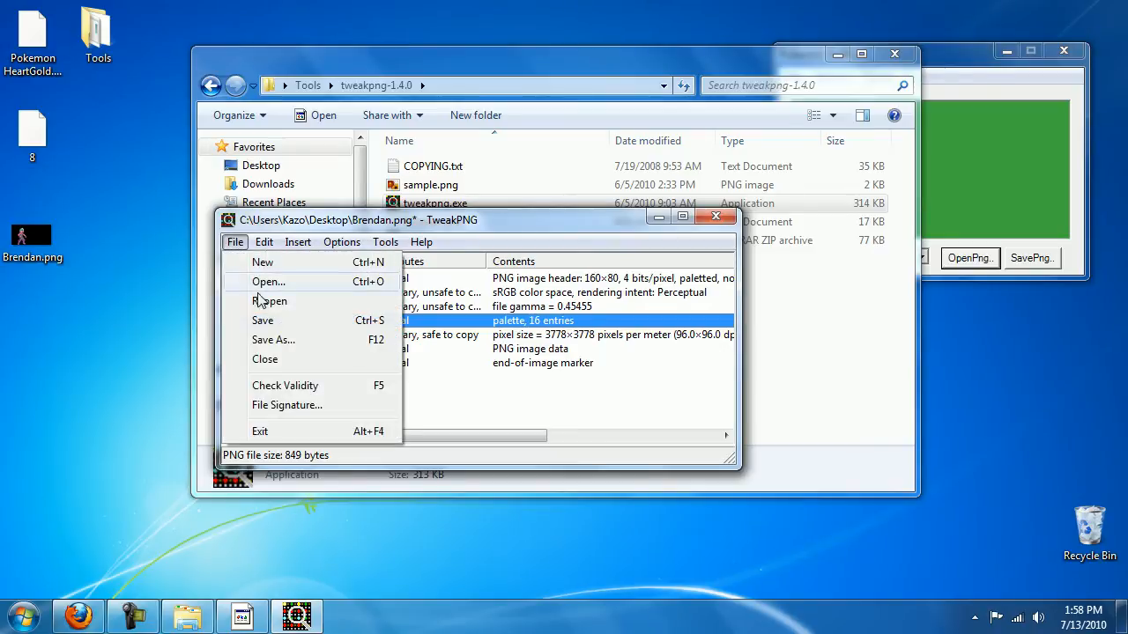
{"action": "left_click", "coordinate": [269, 322]}
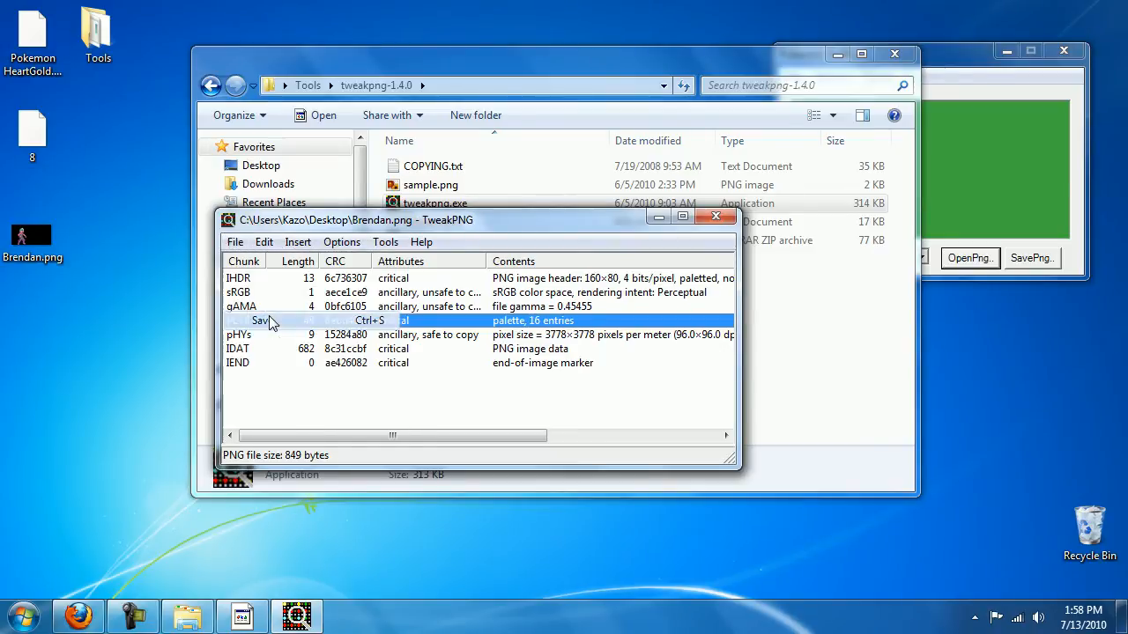
{"action": "left_click", "coordinate": [716, 219]}
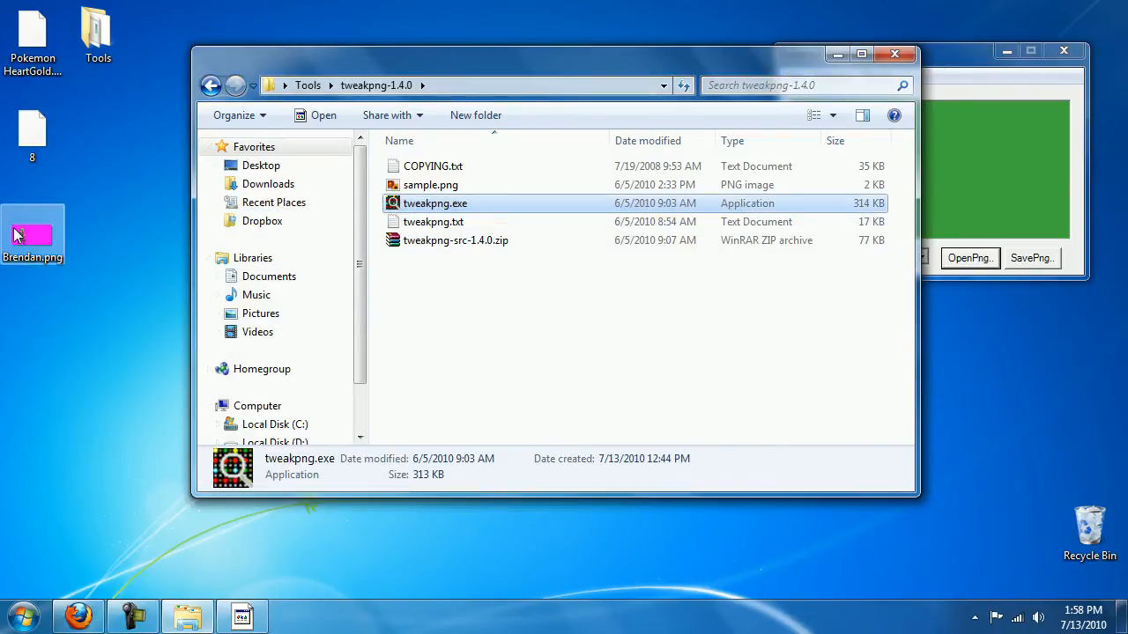
- Switch to Pokemon Ds/Pic and load the desktop's Brendan.png, accepting the indexed-format warning
{"action": "left_click_drag", "start_coordinate": [951, 59], "coordinate": [568, 163]}
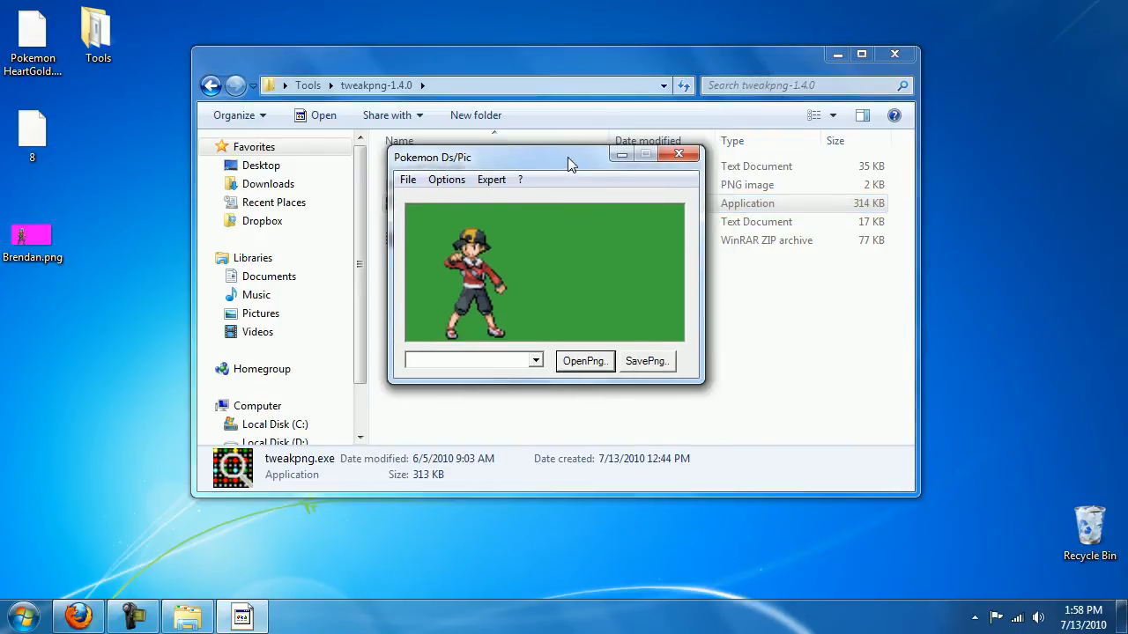
{"action": "left_click", "coordinate": [585, 362]}
{"action": "left_click", "coordinate": [355, 208]}
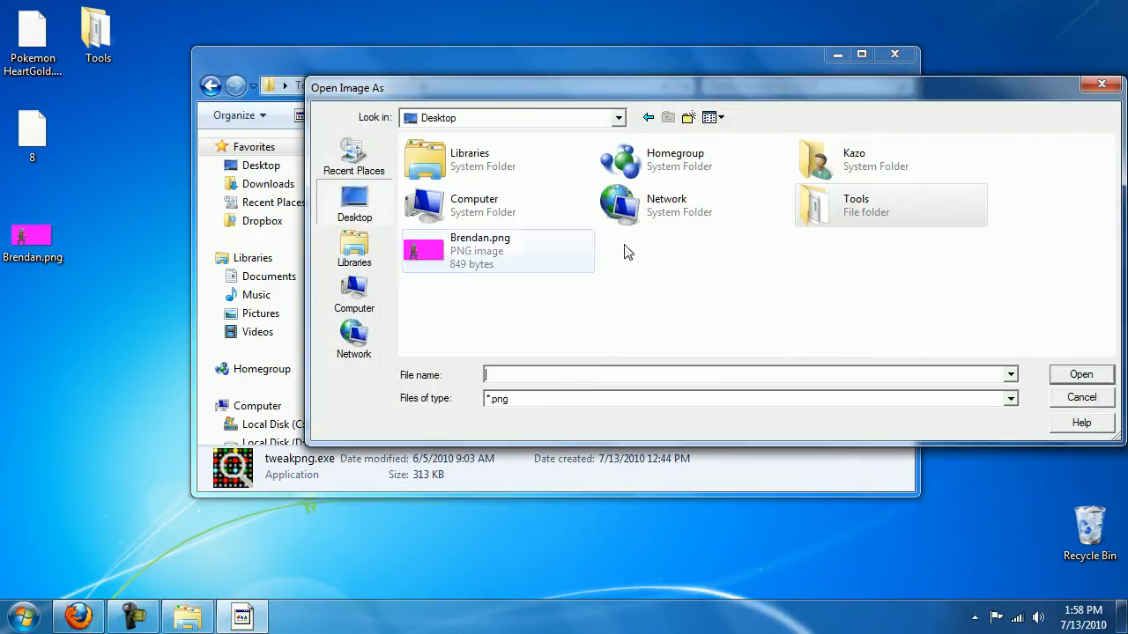
{"action": "left_click", "coordinate": [469, 256]}
{"action": "double_click", "coordinate": [469, 255]}
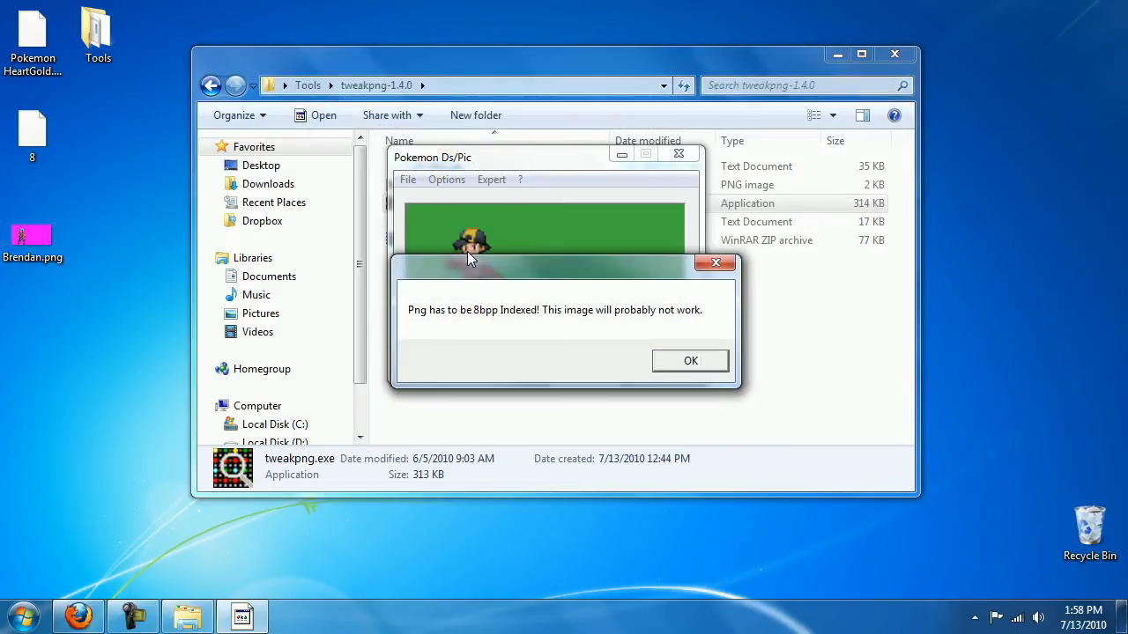
{"action": "left_click", "coordinate": [703, 359]}
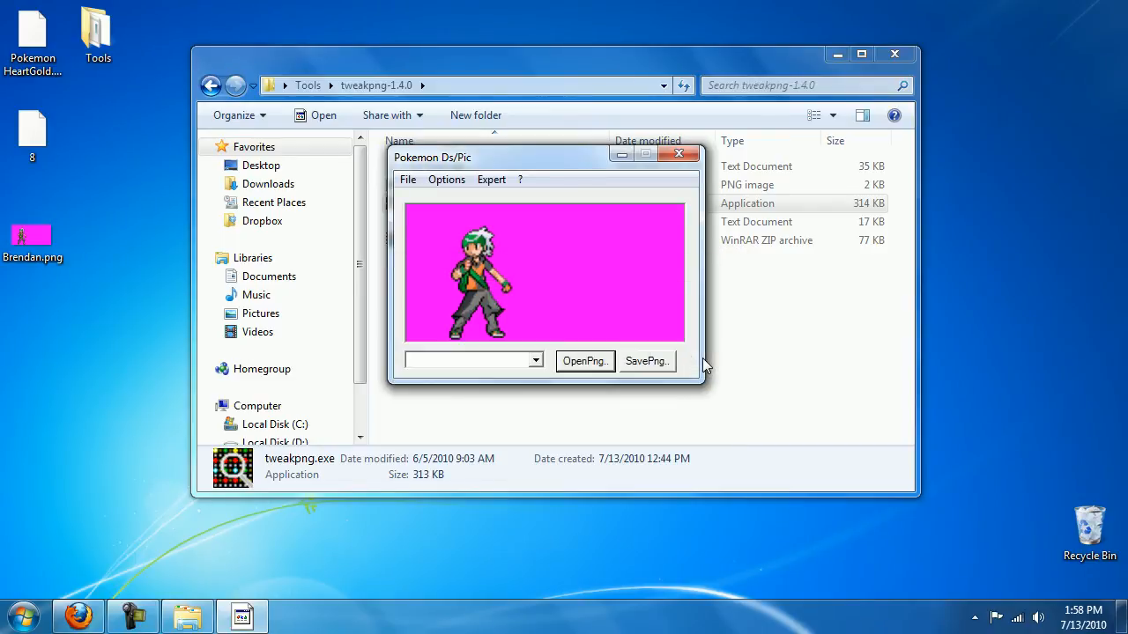
- Check the bit depth in the detailed file properties of the desktop's Brendan.png, and close the properties
{"action": "right_click", "coordinate": [32, 236]}
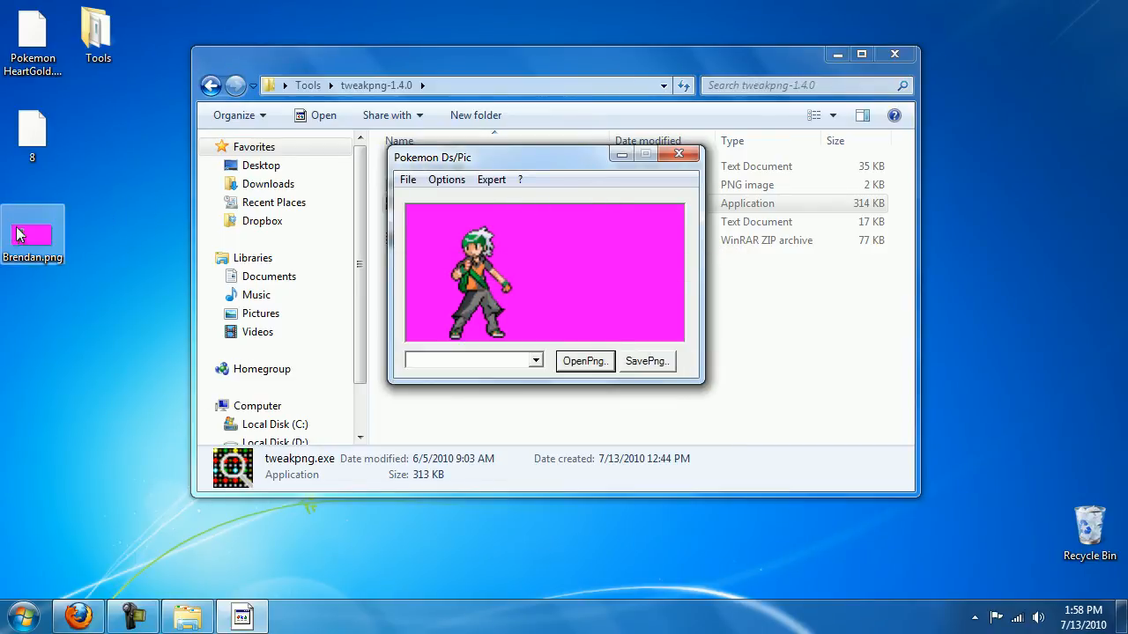
{"action": "left_click", "coordinate": [62, 583]}
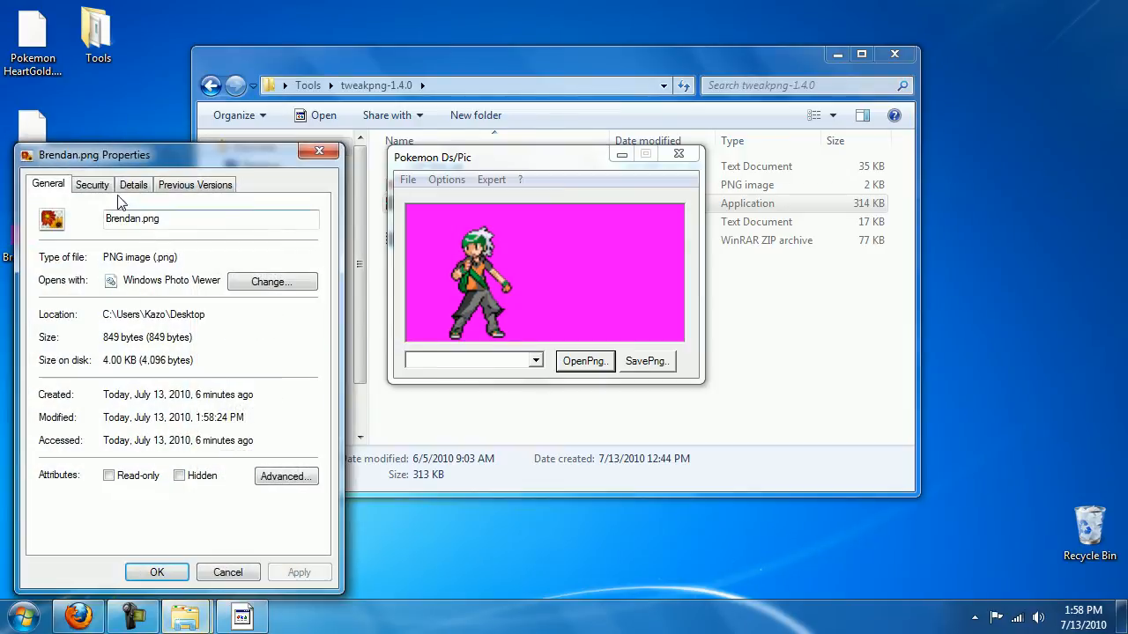
{"action": "left_click", "coordinate": [91, 184]}
{"action": "left_click", "coordinate": [134, 184]}
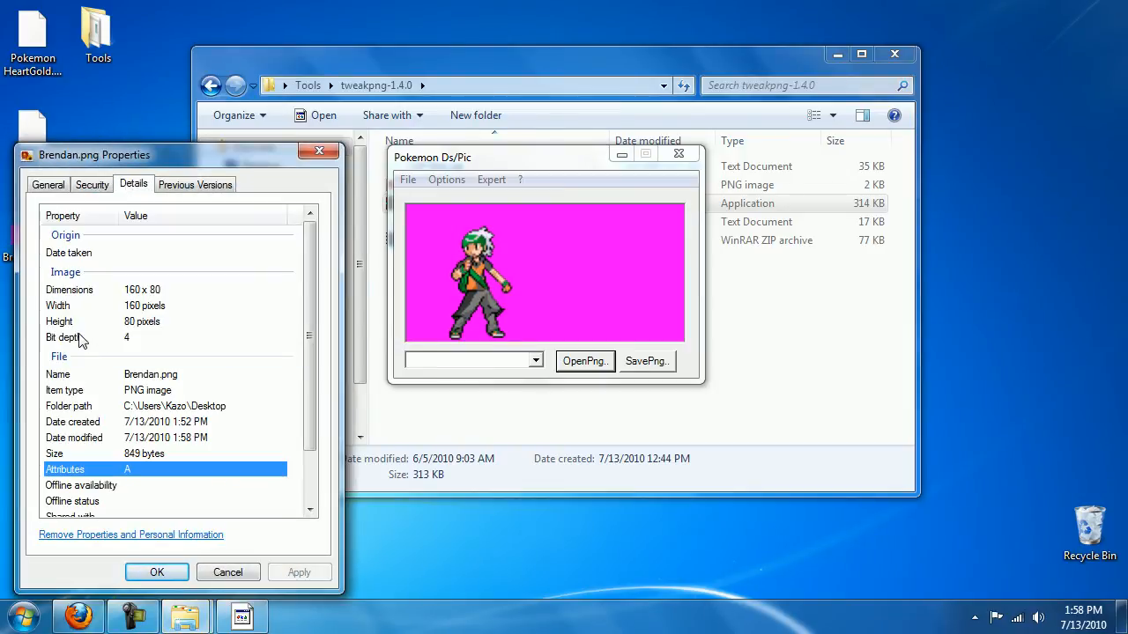
{"action": "left_click", "coordinate": [132, 339]}
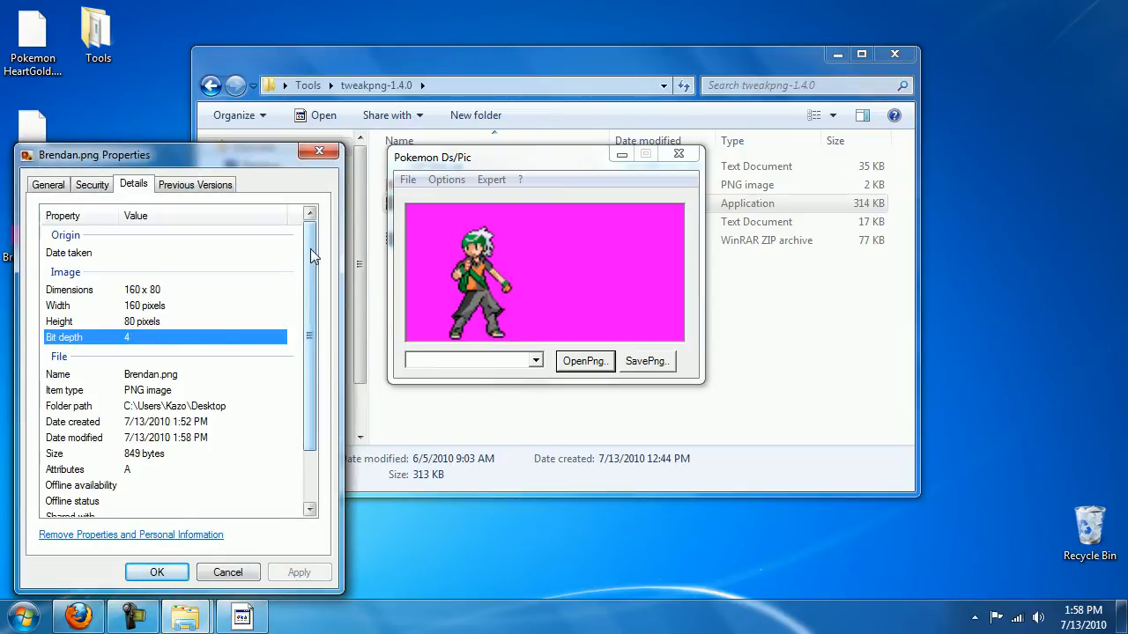
{"action": "left_click", "coordinate": [318, 152]}
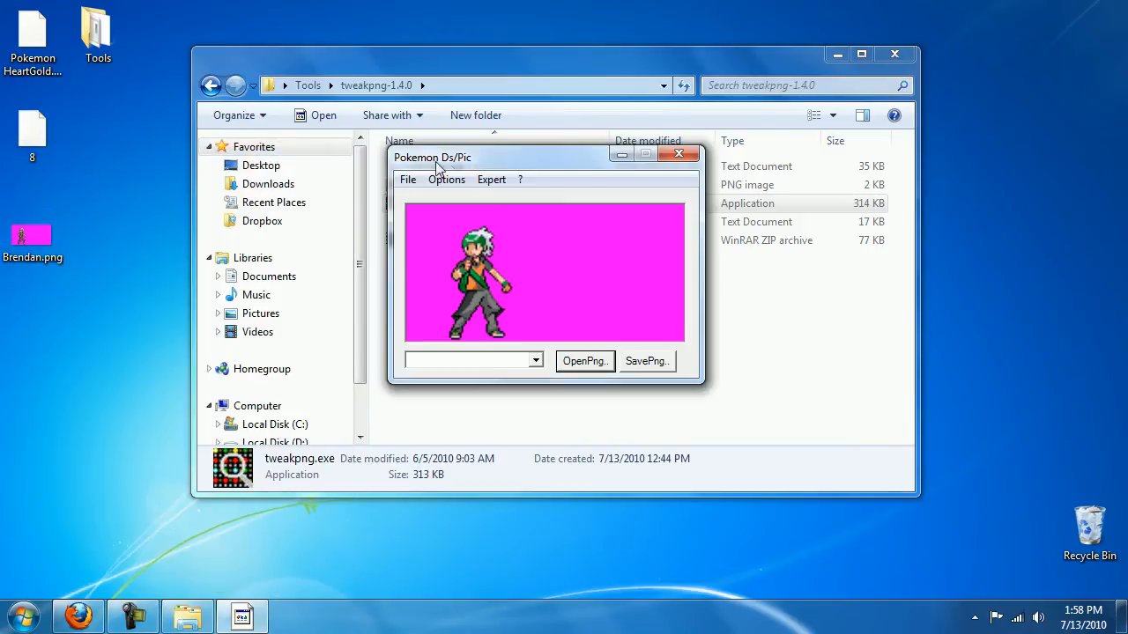
- Start a Save Pal Direct export of the loaded sprite's palette and browse to the desktop
{"action": "left_click_drag", "start_coordinate": [467, 160], "coordinate": [458, 209]}
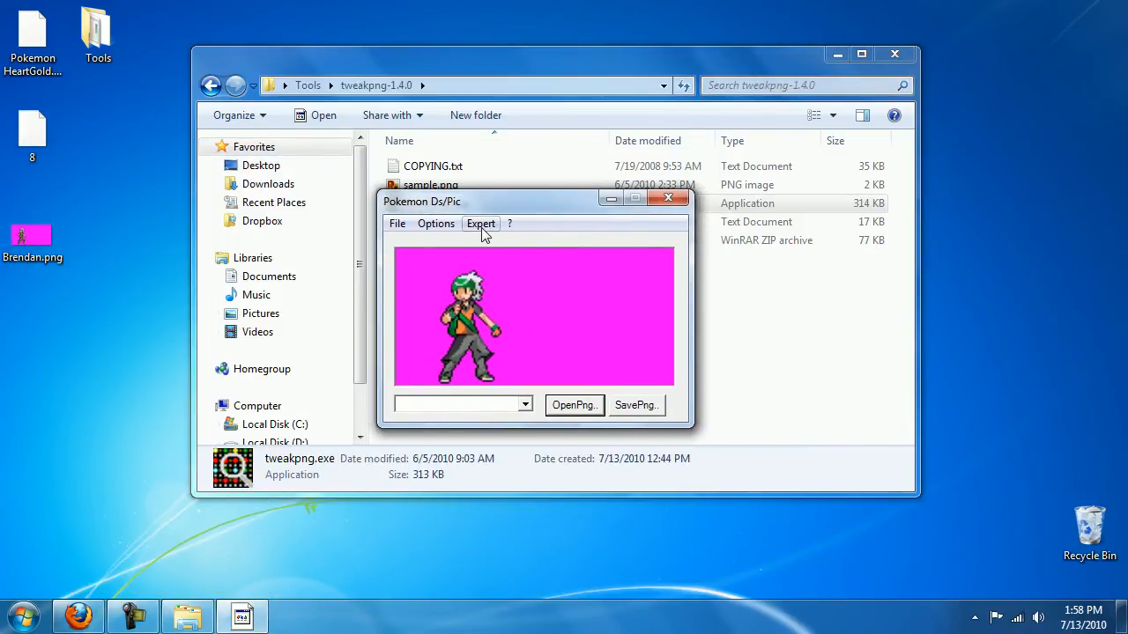
{"action": "left_click", "coordinate": [481, 224]}
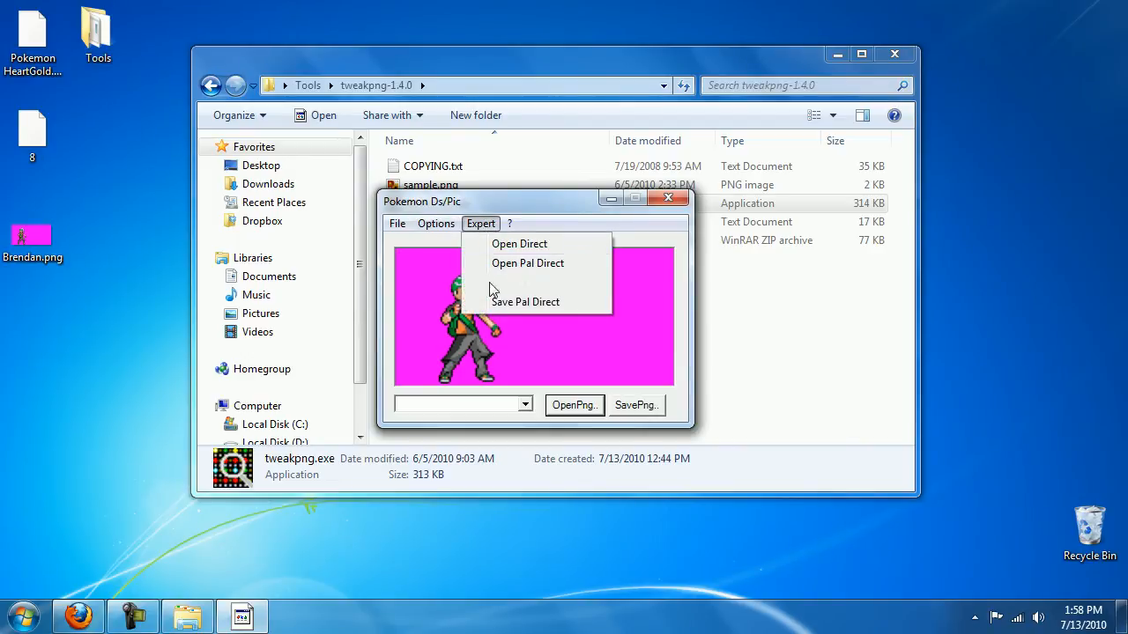
{"action": "left_click", "coordinate": [520, 303]}
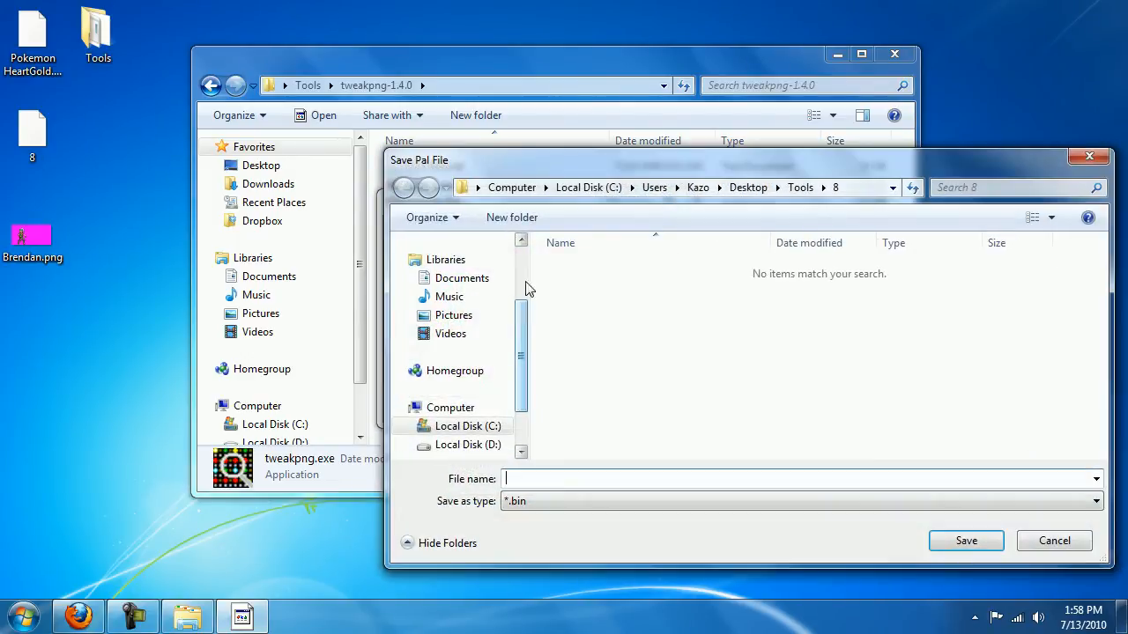
{"action": "left_click_drag", "start_coordinate": [617, 166], "coordinate": [481, 132]}
{"action": "left_click_drag", "start_coordinate": [380, 290], "coordinate": [327, 232]}
{"action": "left_click", "coordinate": [324, 231]}
{"action": "double_click", "coordinate": [697, 330]}
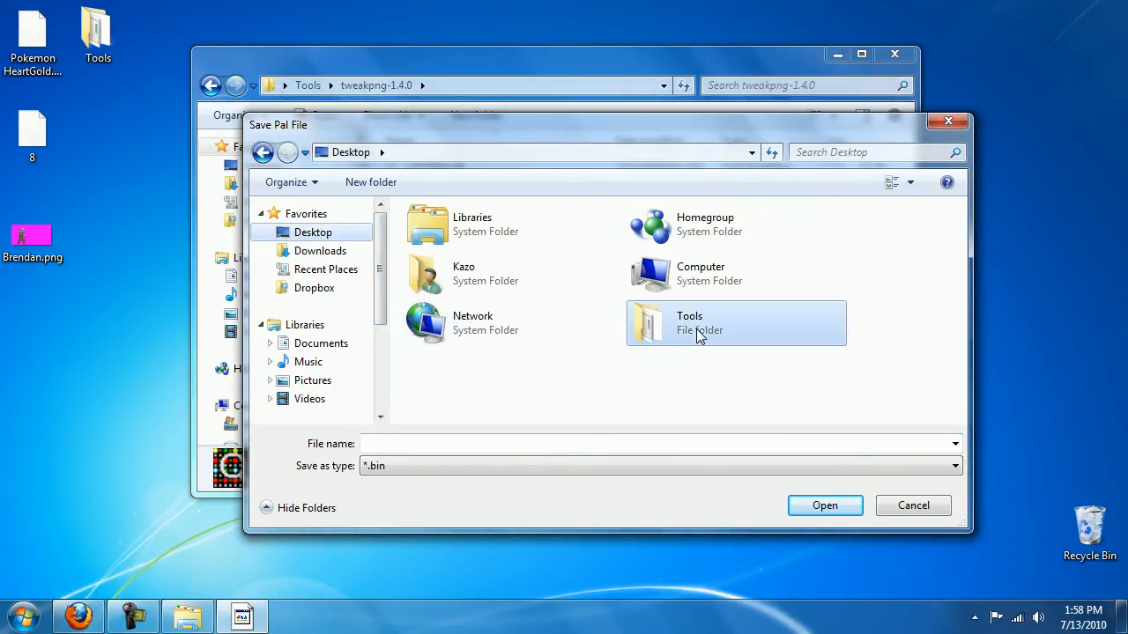
{"action": "left_click", "coordinate": [424, 236]}
{"action": "double_click", "coordinate": [423, 236]}
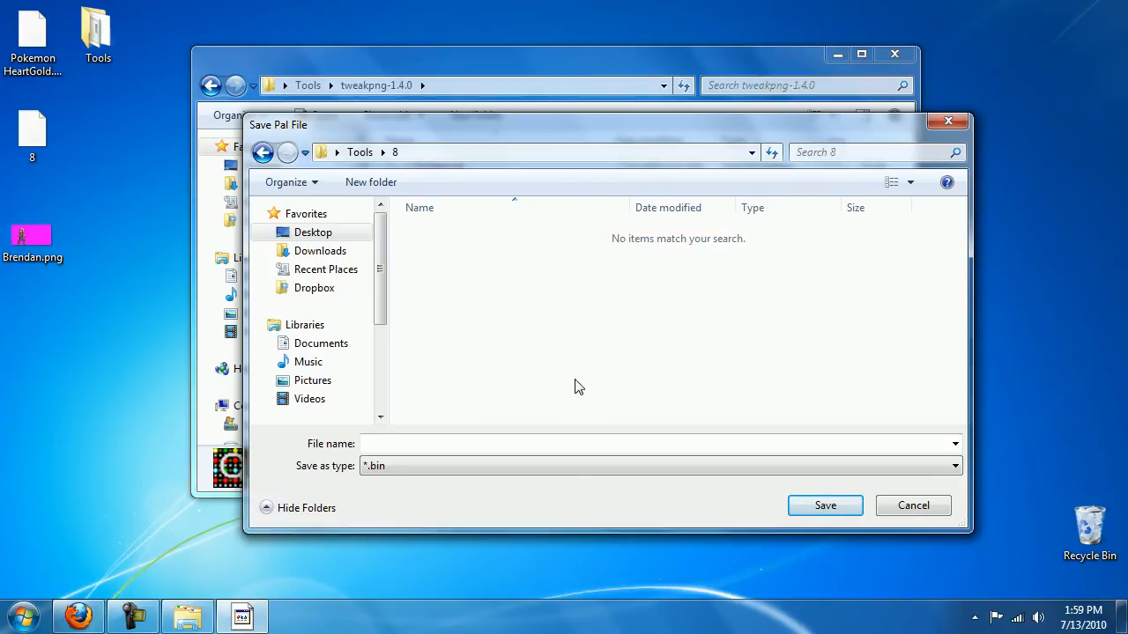
- Save the palette on the desktop as Pal with the *.bin file type
{"action": "left_click", "coordinate": [313, 233]}
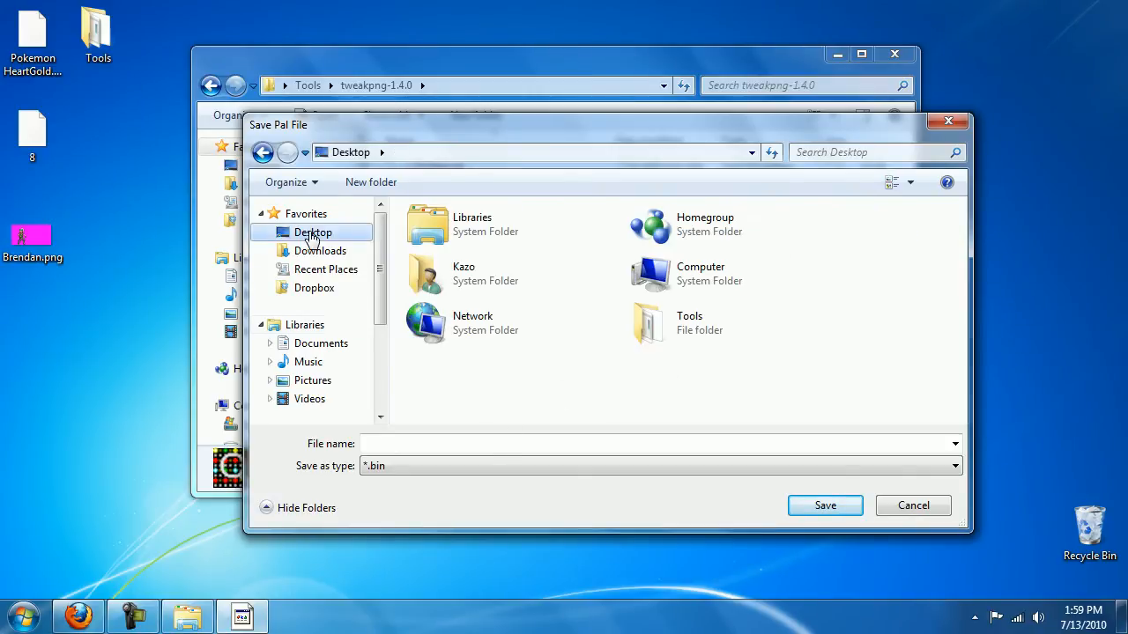
{"action": "left_click", "coordinate": [404, 444]}
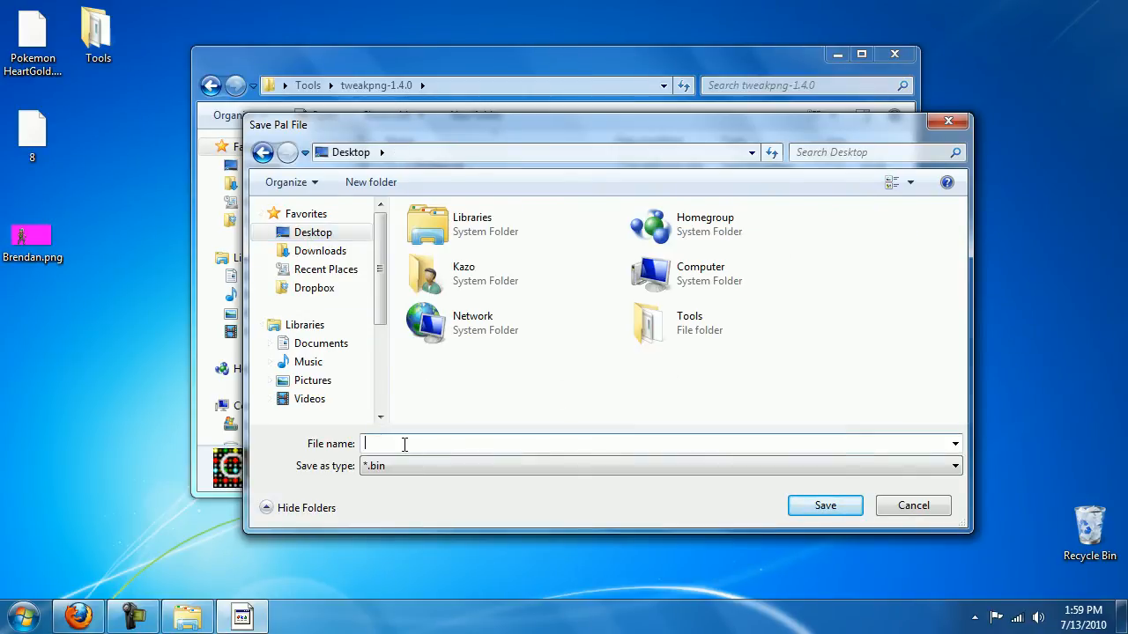
{"action": "type", "text": "Pal"}
{"action": "left_click", "coordinate": [873, 465]}
{"action": "left_click", "coordinate": [875, 478]}
{"action": "left_click", "coordinate": [841, 507]}
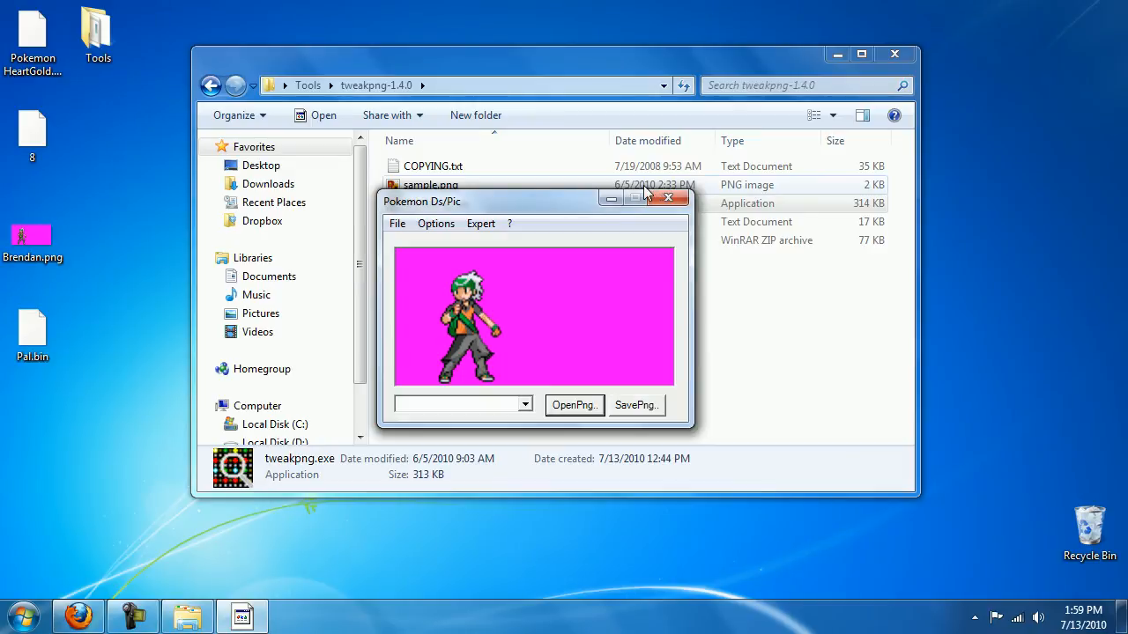
- Close Pokemon Ds/Pic and open folder 8 inside the Tools folder
{"action": "mouse_move", "coordinate": [493, 200]}
{"action": "left_mouse_down"}
{"action": "mouse_move", "coordinate": [500, 227]}
{"action": "mouse_move", "coordinate": [496, 204]}
{"action": "left_mouse_up"}
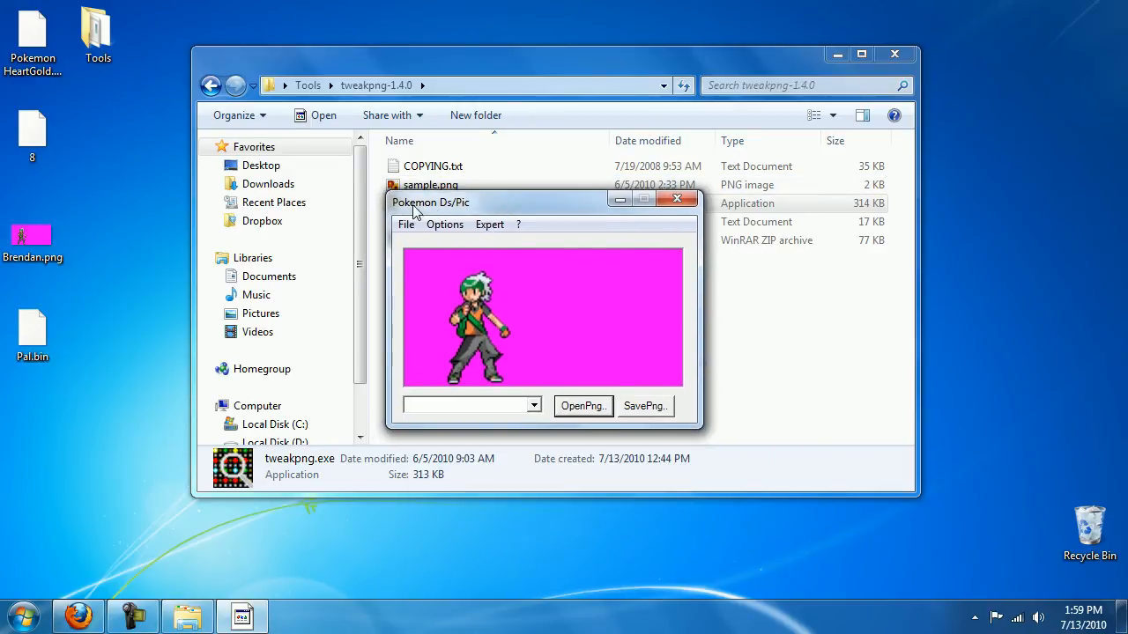
{"action": "left_click", "coordinate": [676, 199]}
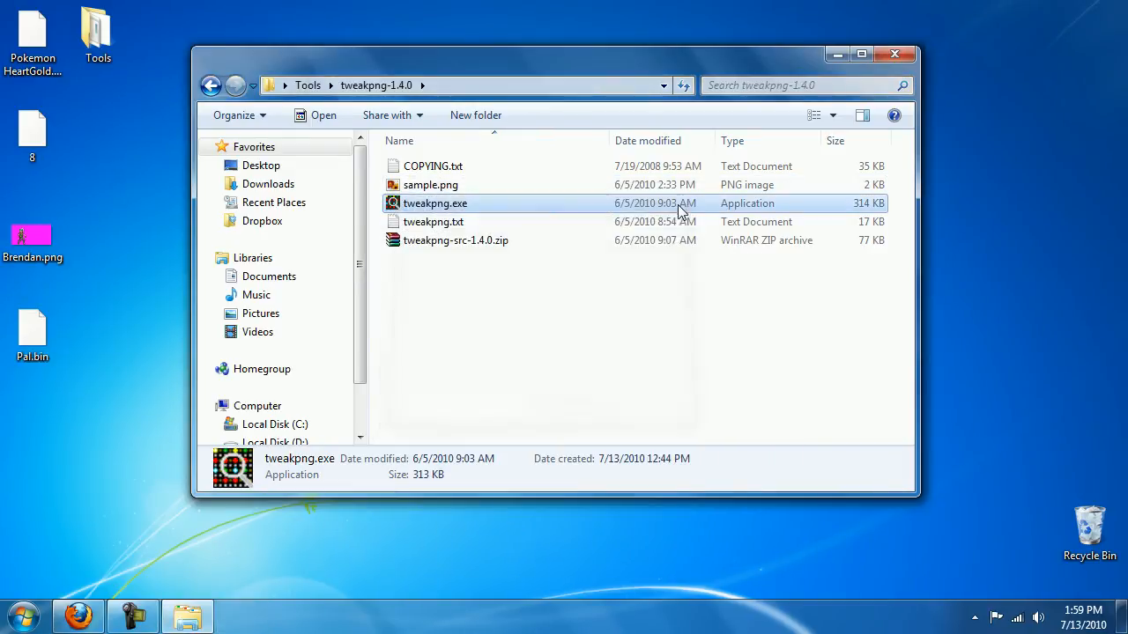
{"action": "left_click", "coordinate": [644, 341]}
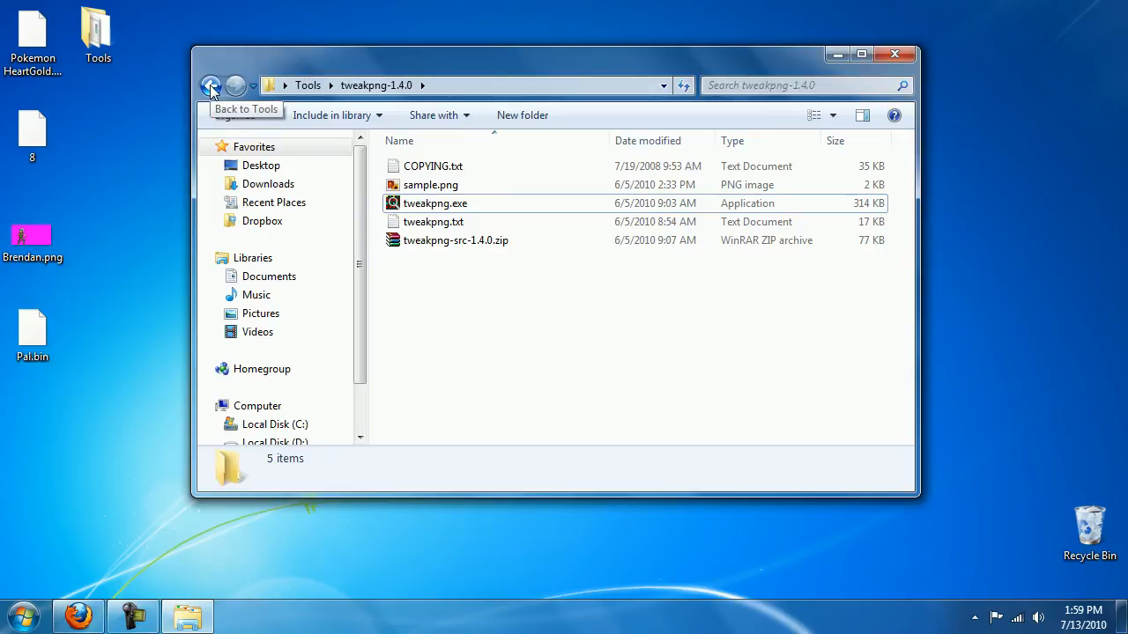
{"action": "left_click", "coordinate": [211, 86]}
{"action": "left_click", "coordinate": [405, 169]}
{"action": "double_click", "coordinate": [404, 168]}
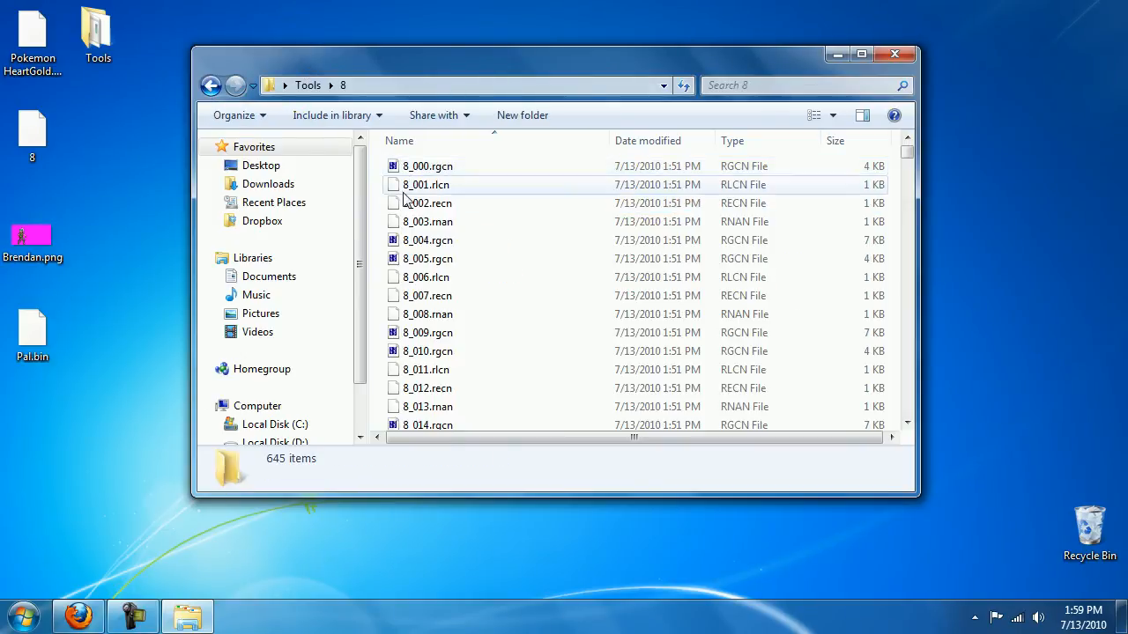
- Rename the desktop's Pal.bin to 8_001.rlcn, matching the palette file's name in folder 8
{"action": "left_click", "coordinate": [444, 187]}
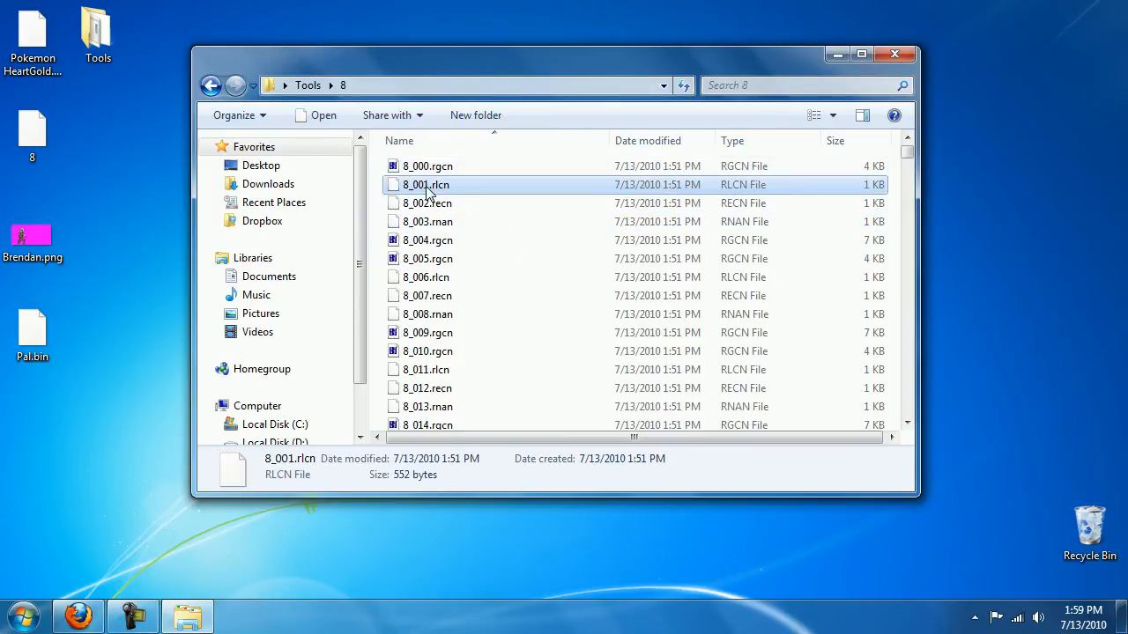
{"action": "right_click", "coordinate": [420, 188]}
{"action": "left_click", "coordinate": [472, 473]}
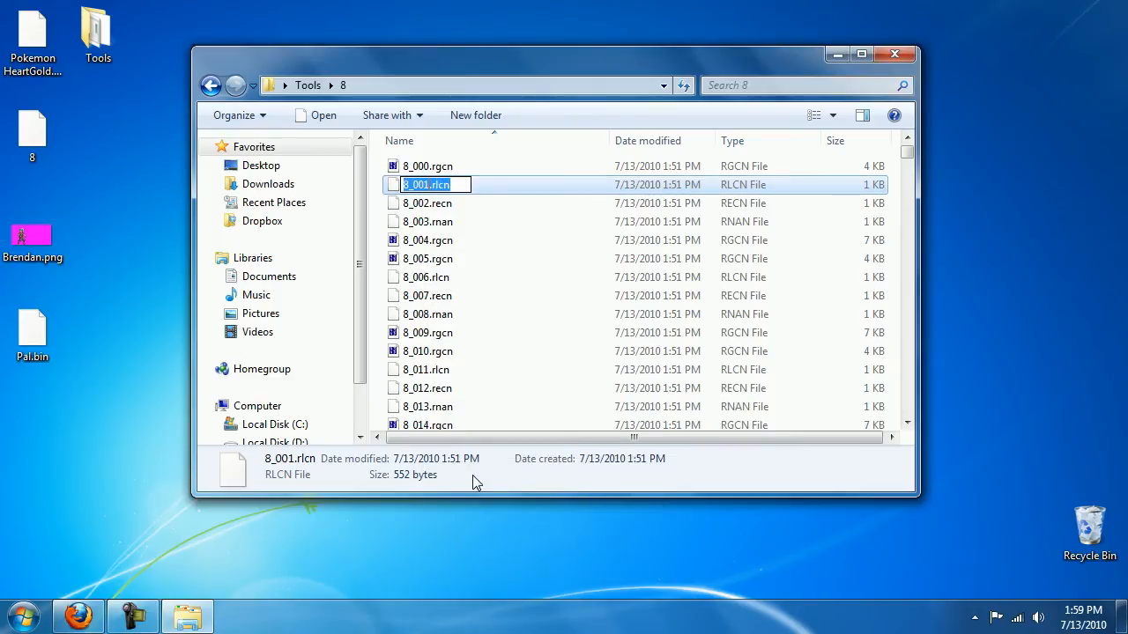
{"action": "right_click", "coordinate": [31, 333]}
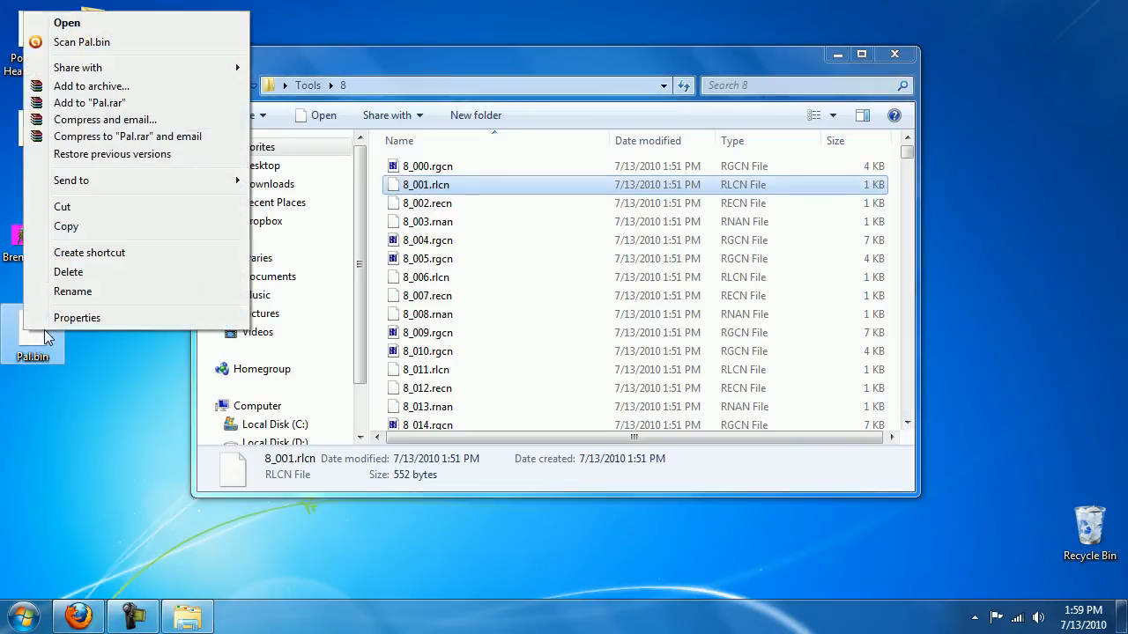
{"action": "left_click", "coordinate": [95, 293]}
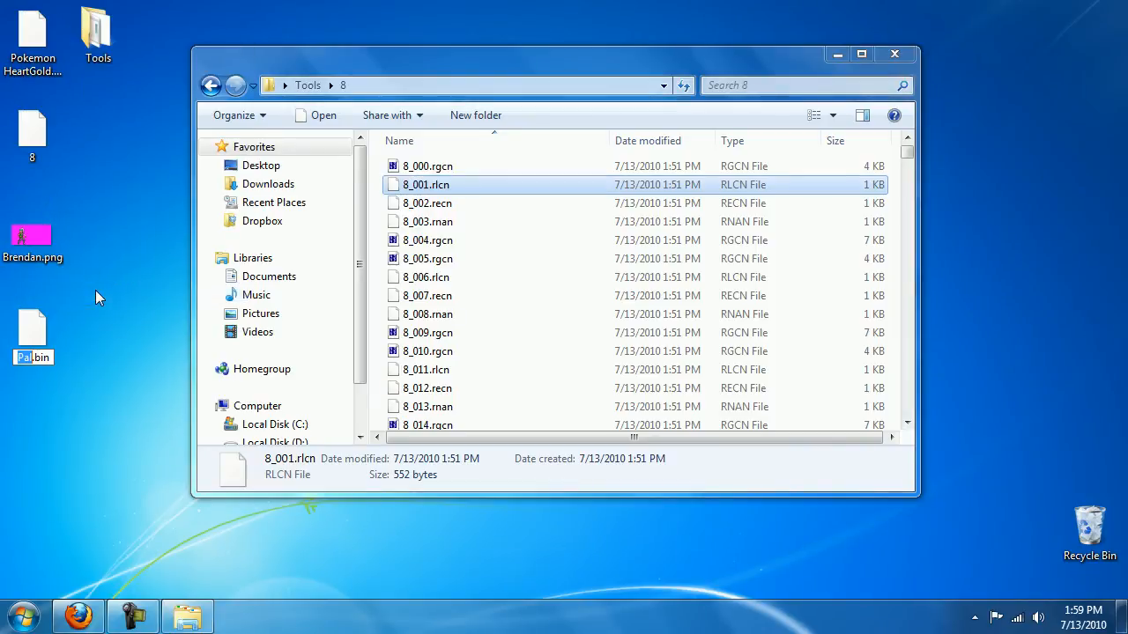
{"action": "key", "text": "ctrl+a"}
{"action": "type", "text": "8_001.rlcn"}
{"action": "key", "text": "Return"}
{"action": "left_click", "coordinate": [641, 317]}
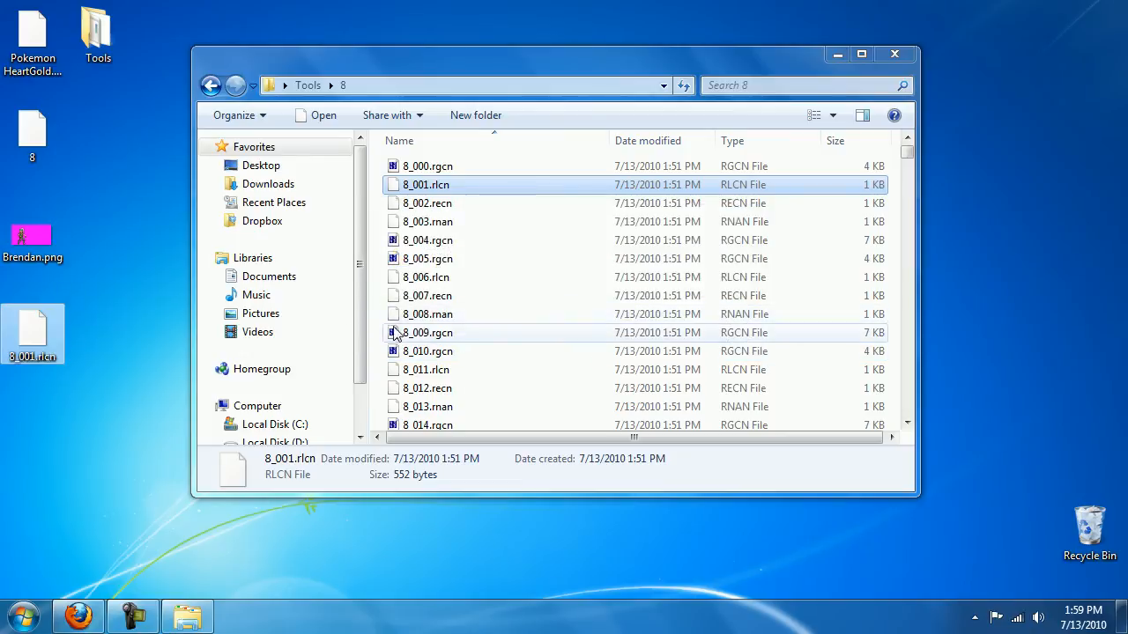
- Replace 8_001.rlcn in folder 8 by deleting the original and moving in the desktop's 8_001.rlcn
{"action": "left_click", "coordinate": [423, 199]}
{"action": "left_click", "coordinate": [424, 188]}
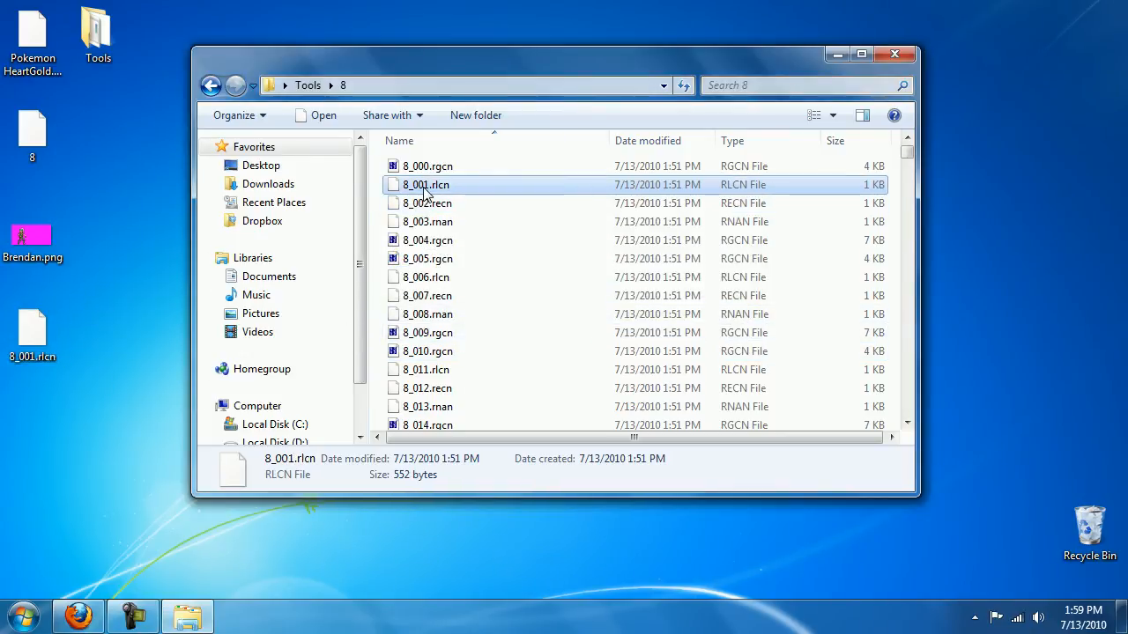
{"action": "key", "text": "Delete"}
{"action": "left_click_drag", "start_coordinate": [31, 333], "coordinate": [445, 220]}
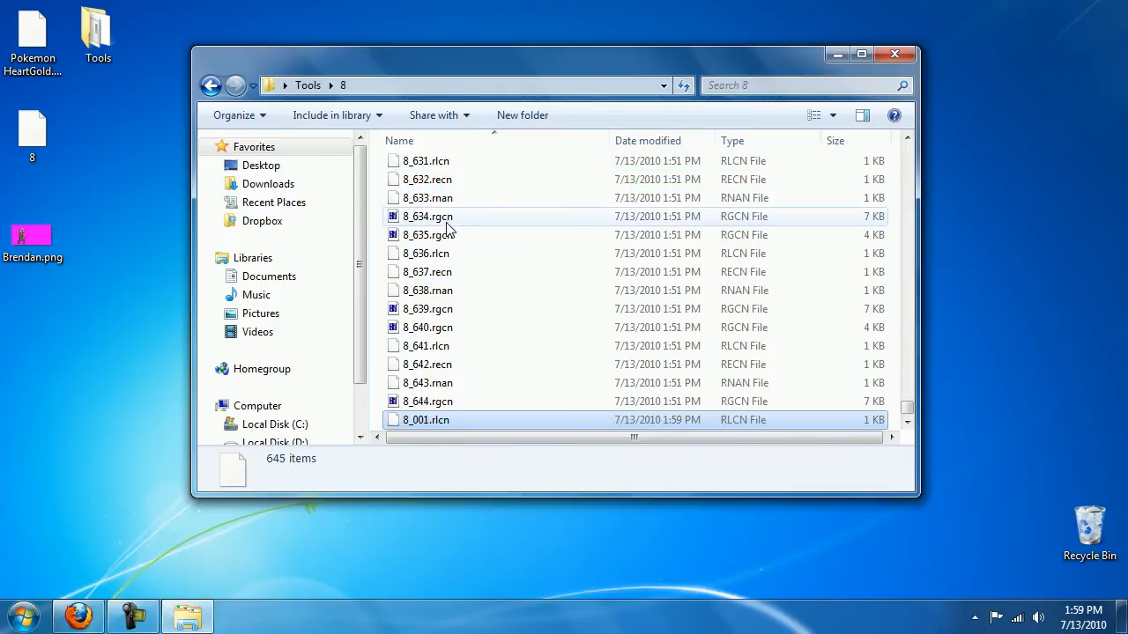
- Sort folder 8 by name in ascending order and select the replaced 8_001.rlcn
{"action": "left_click", "coordinate": [538, 145]}
{"action": "left_click", "coordinate": [536, 147]}
{"action": "left_click", "coordinate": [793, 220]}
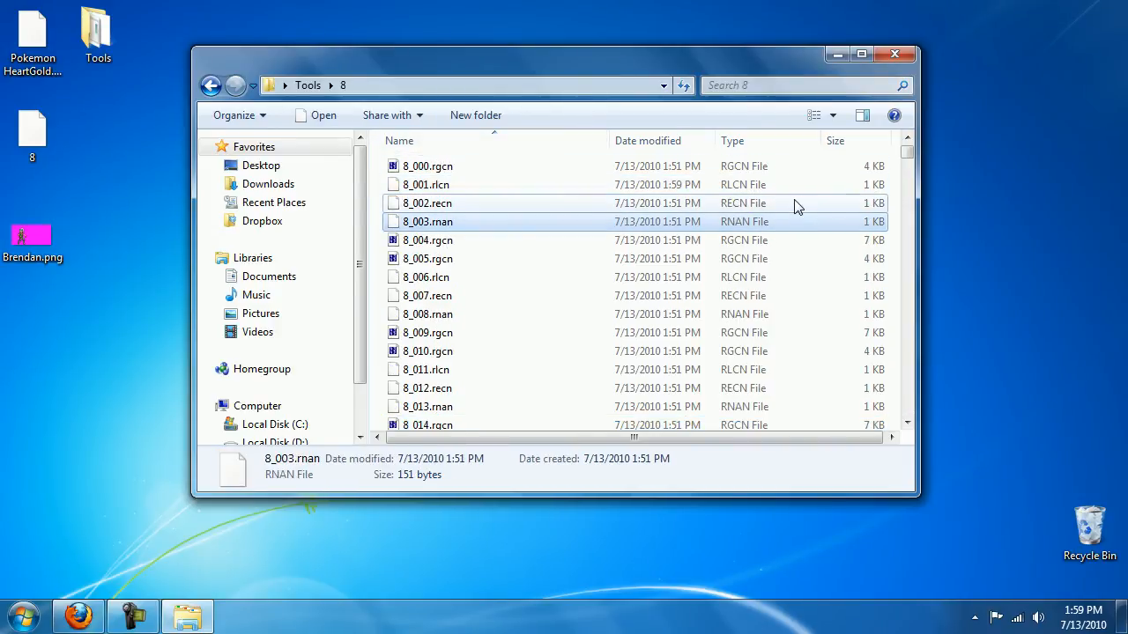
{"action": "left_click", "coordinate": [755, 184]}
{"action": "left_click", "coordinate": [50, 421]}
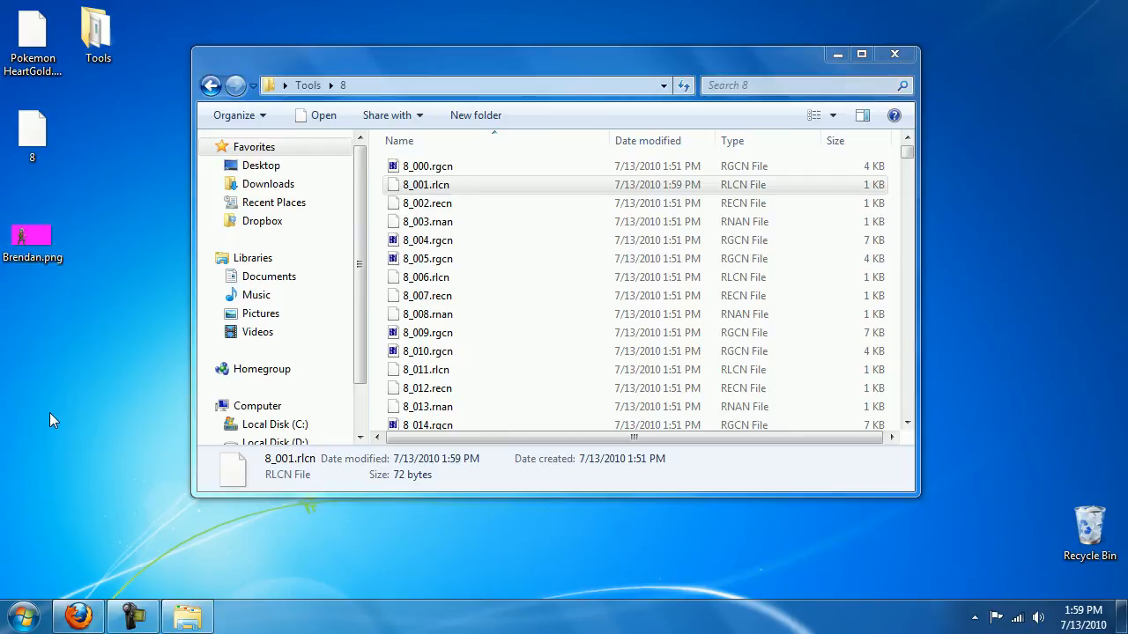
- Copy 8_000.rgcn from folder 8 and paste the copy onto the desktop
{"action": "left_click", "coordinate": [445, 167]}
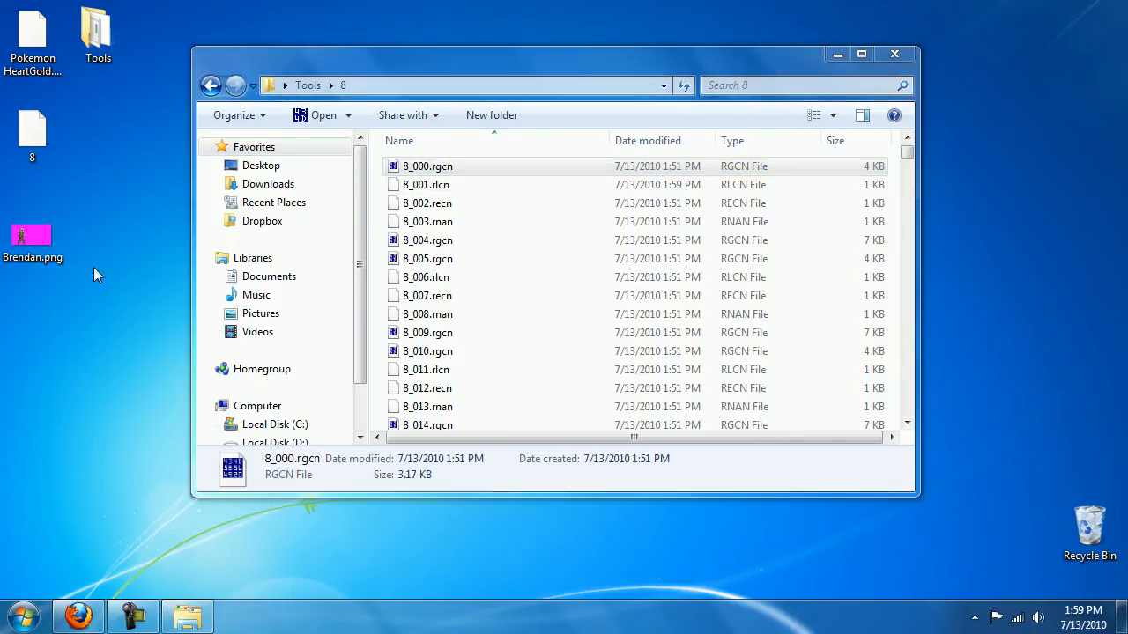
{"action": "mouse_move", "coordinate": [299, 78]}
{"action": "left_mouse_down"}
{"action": "mouse_move", "coordinate": [614, 83]}
{"action": "mouse_move", "coordinate": [296, 96]}
{"action": "left_mouse_up"}
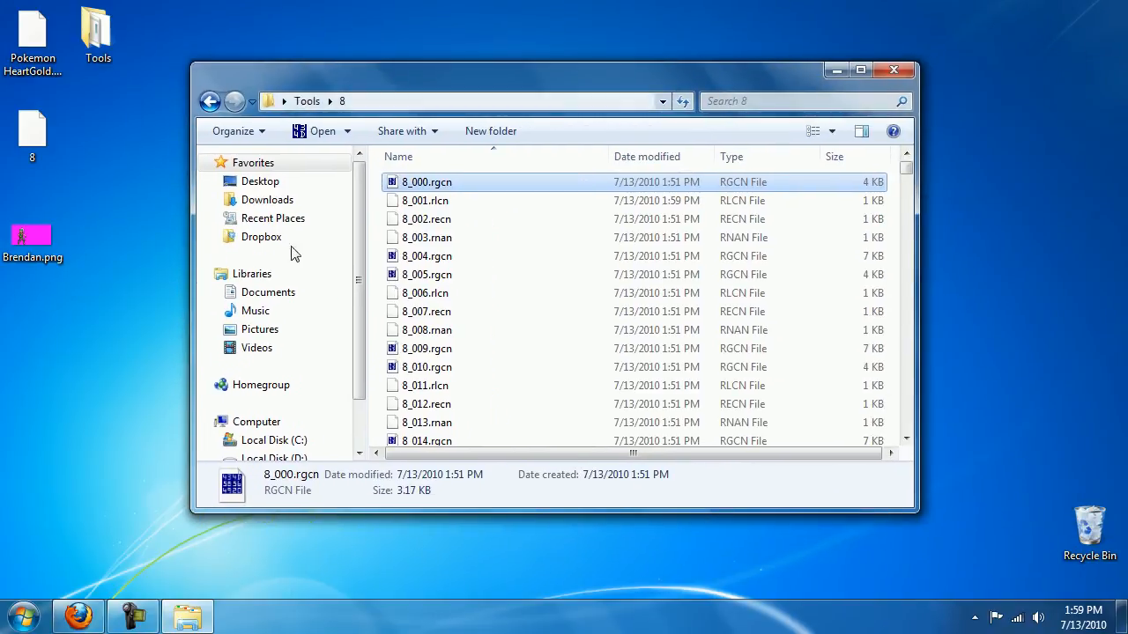
{"action": "right_click", "coordinate": [414, 183]}
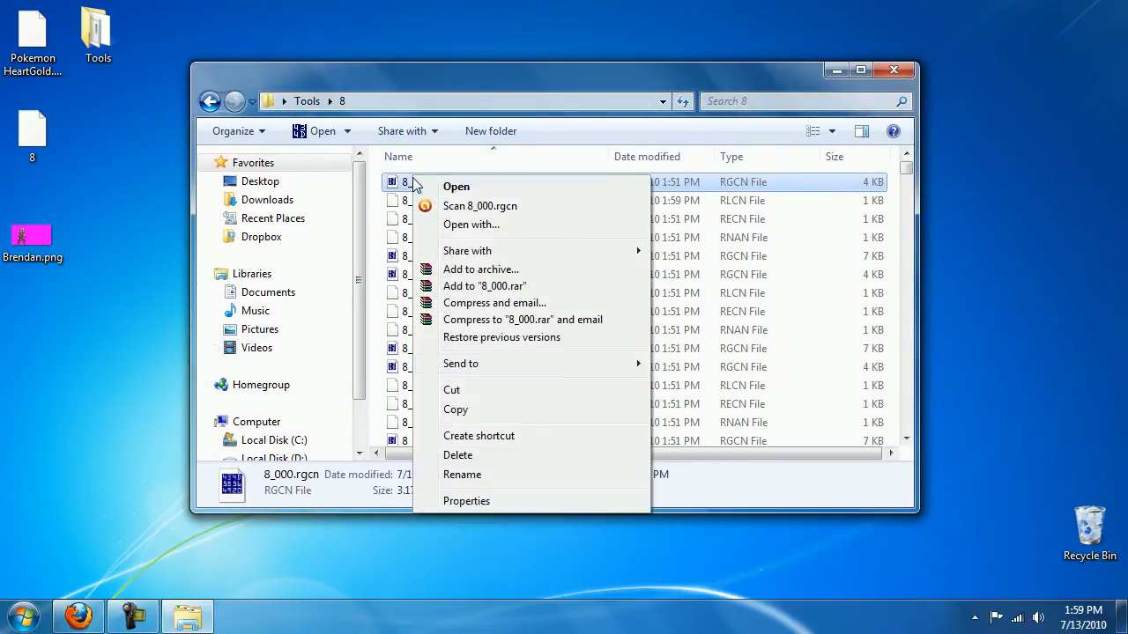
{"action": "left_click", "coordinate": [456, 409]}
{"action": "right_click", "coordinate": [45, 349]}
{"action": "left_click", "coordinate": [97, 444]}
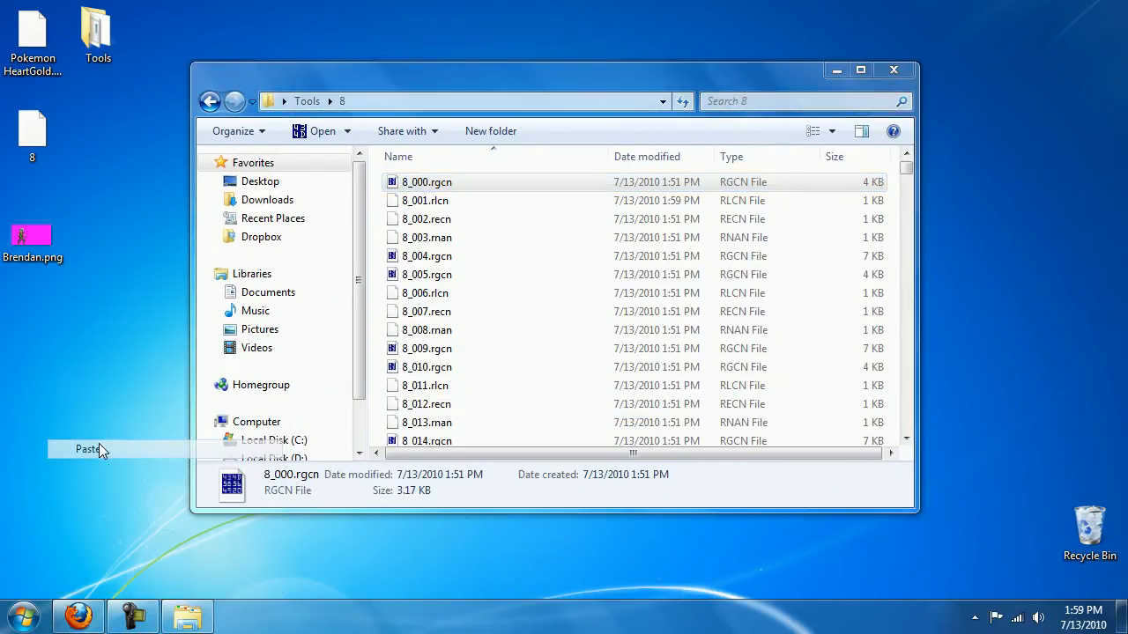
{"action": "left_click", "coordinate": [851, 189]}
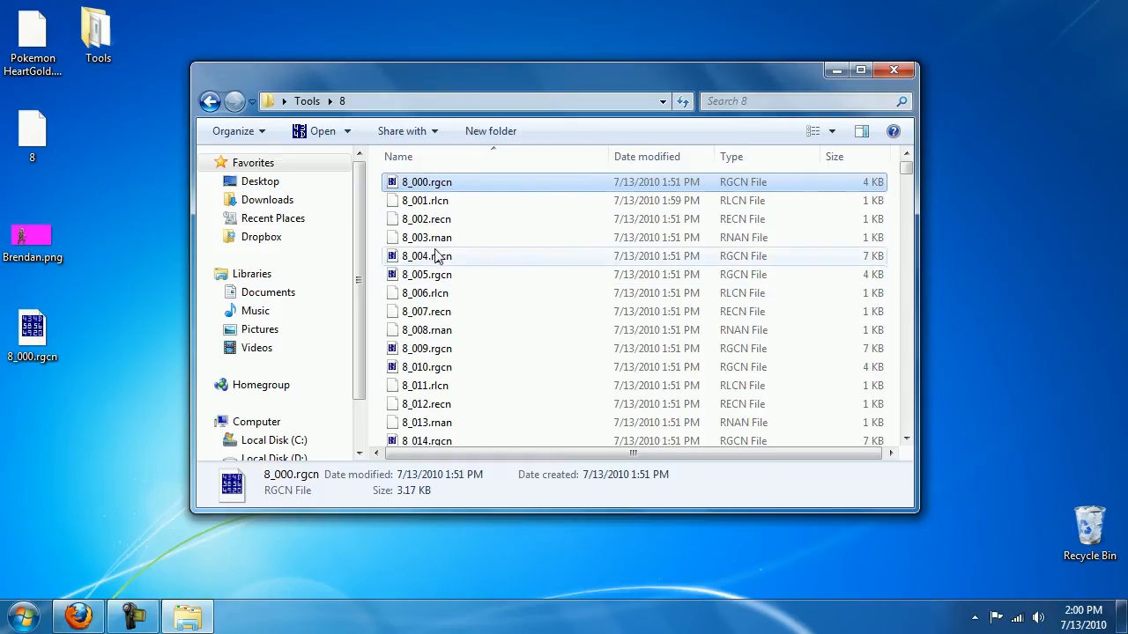
{"action": "mouse_move", "coordinate": [908, 167]}
{"action": "left_mouse_down"}
{"action": "mouse_move", "coordinate": [915, 241]}
{"action": "mouse_move", "coordinate": [912, 158]}
{"action": "left_mouse_up"}
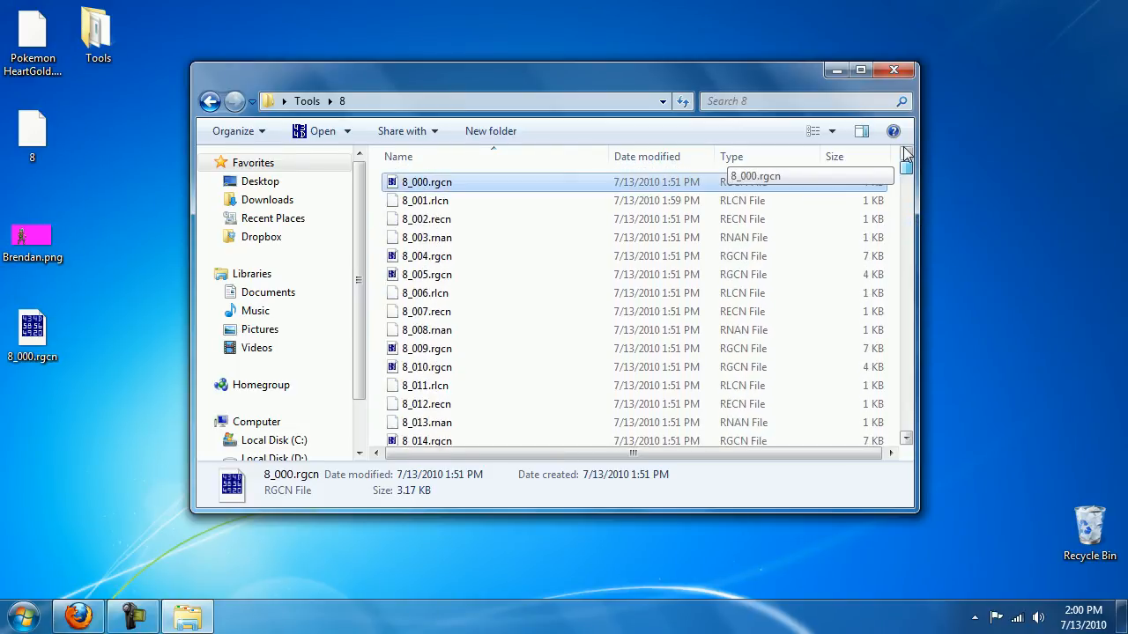
{"action": "left_click_drag", "start_coordinate": [713, 81], "coordinate": [782, 72]}
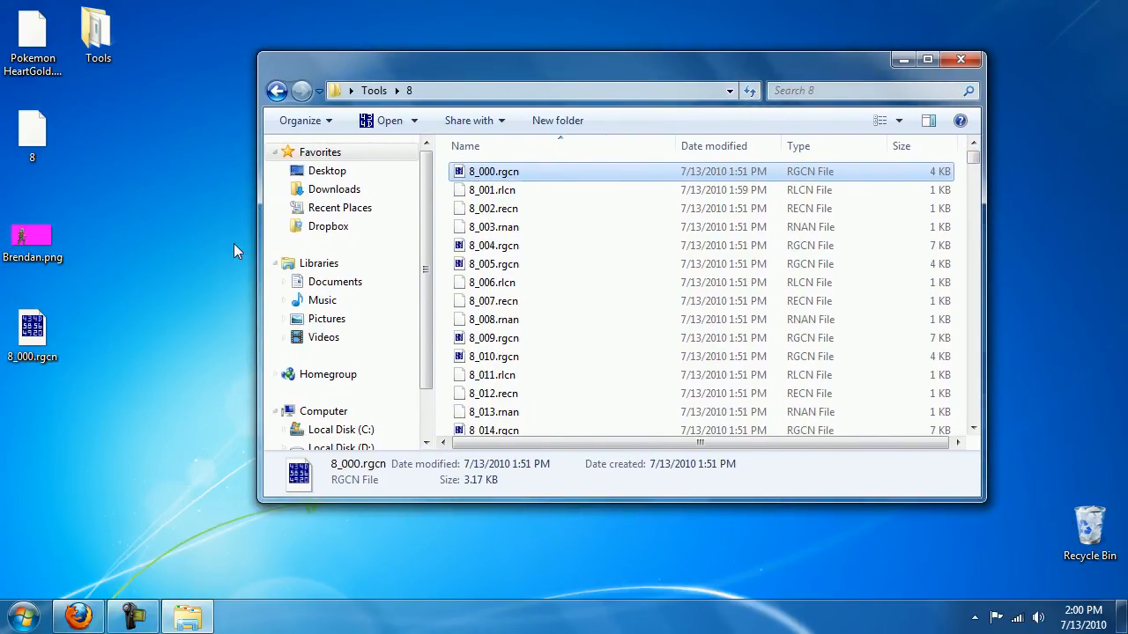
{"action": "left_click", "coordinate": [132, 350]}
{"action": "left_click", "coordinate": [183, 622]}
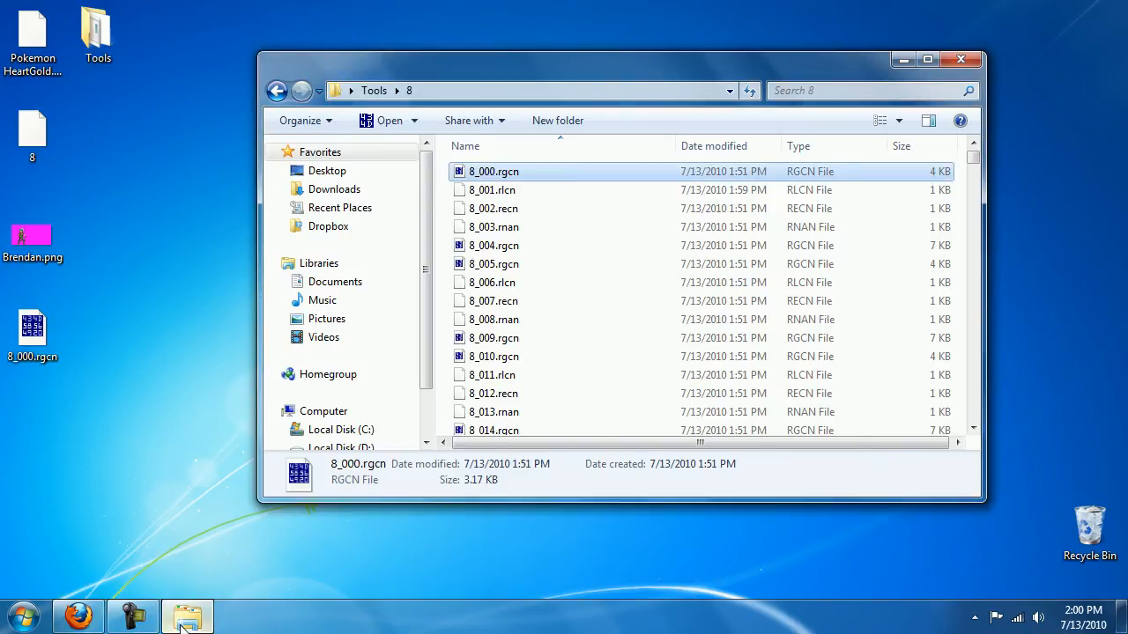
- Go back to the Tools folder, launch rgcnheader.exe and move its window closer to the desktop's 8_000.rgcn
{"action": "left_click", "coordinate": [276, 91]}
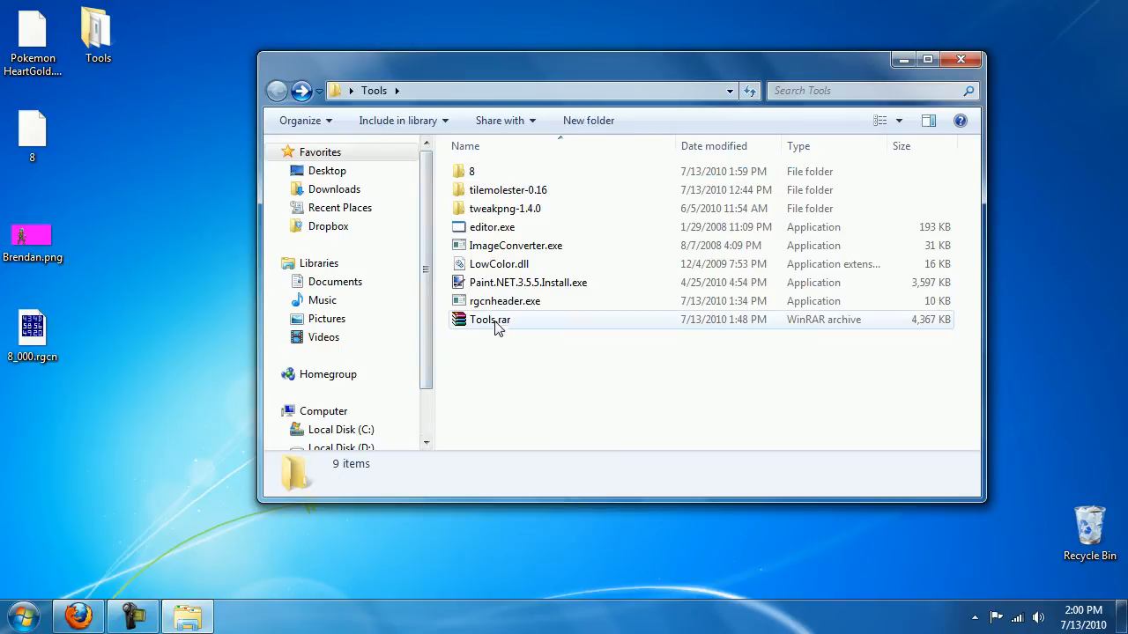
{"action": "double_click", "coordinate": [493, 301]}
{"action": "left_click_drag", "start_coordinate": [558, 261], "coordinate": [301, 268]}
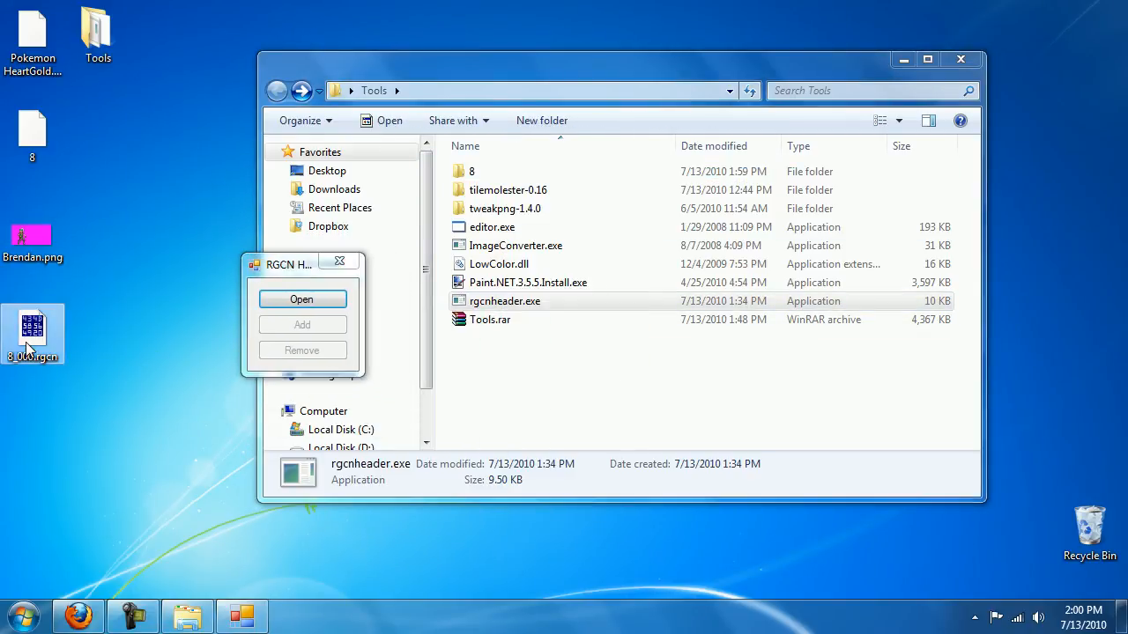
- Launch Tile Molester from tm.jar in the tilemolester-0.16 folder and restore its window to a smaller size
{"action": "left_click", "coordinate": [474, 406]}
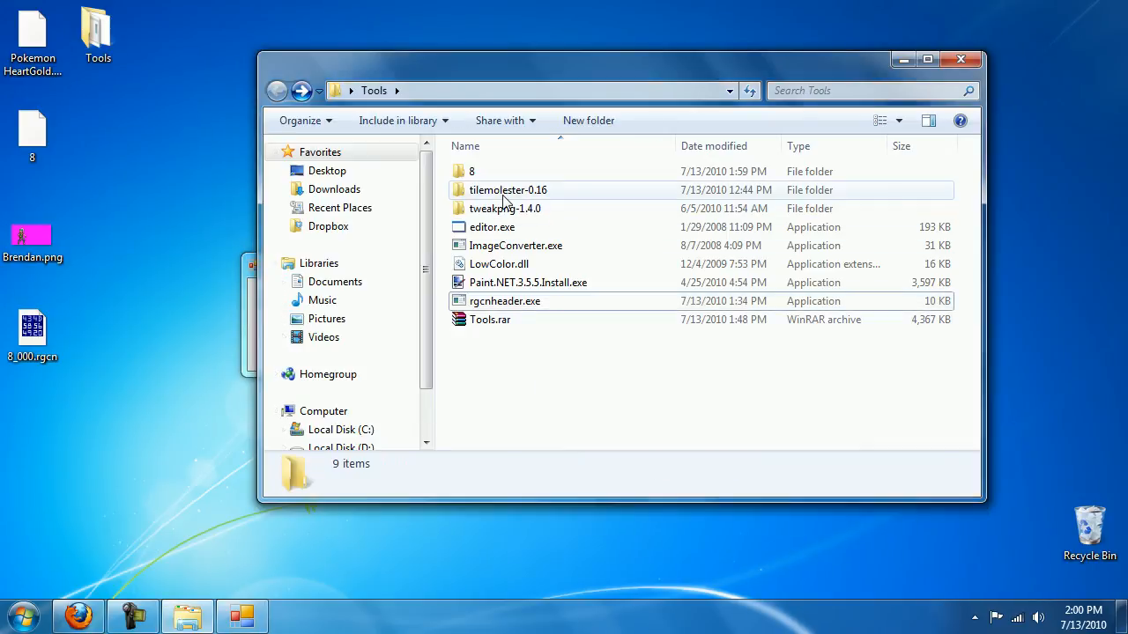
{"action": "double_click", "coordinate": [503, 190]}
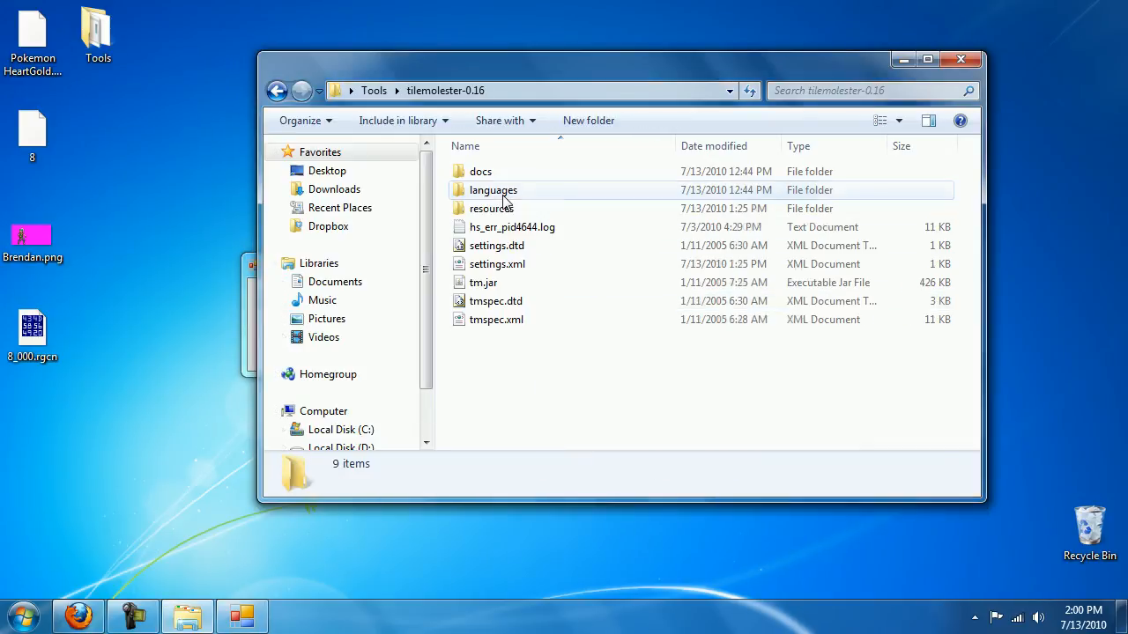
{"action": "double_click", "coordinate": [491, 287]}
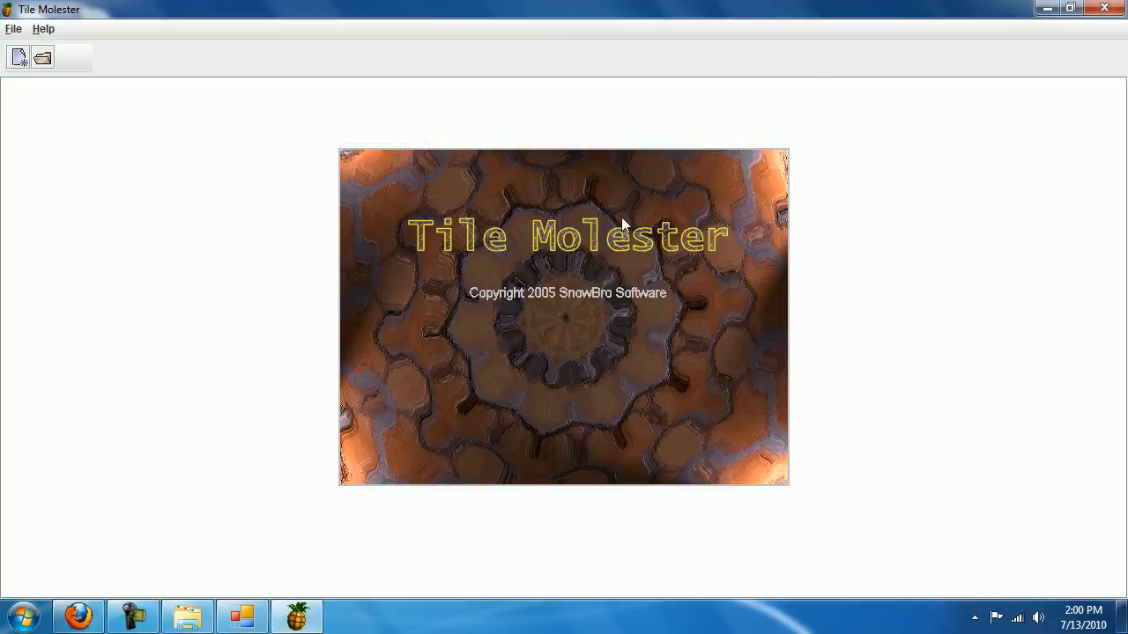
{"action": "left_click", "coordinate": [1069, 7]}
- Start opening a file in Tile Molester and browse the look-in locations for the Desktop
{"action": "left_click", "coordinate": [131, 149]}
{"action": "left_click", "coordinate": [143, 187]}
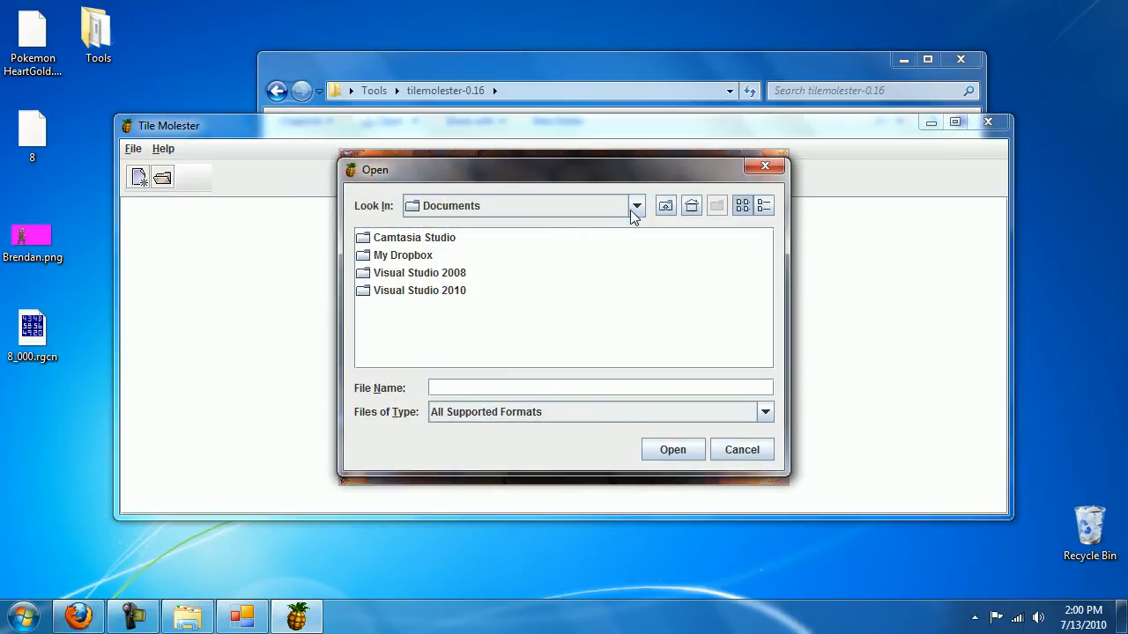
{"action": "left_click", "coordinate": [632, 212]}
{"action": "left_click_drag", "start_coordinate": [637, 291], "coordinate": [642, 230]}
{"action": "left_click", "coordinate": [500, 224]}
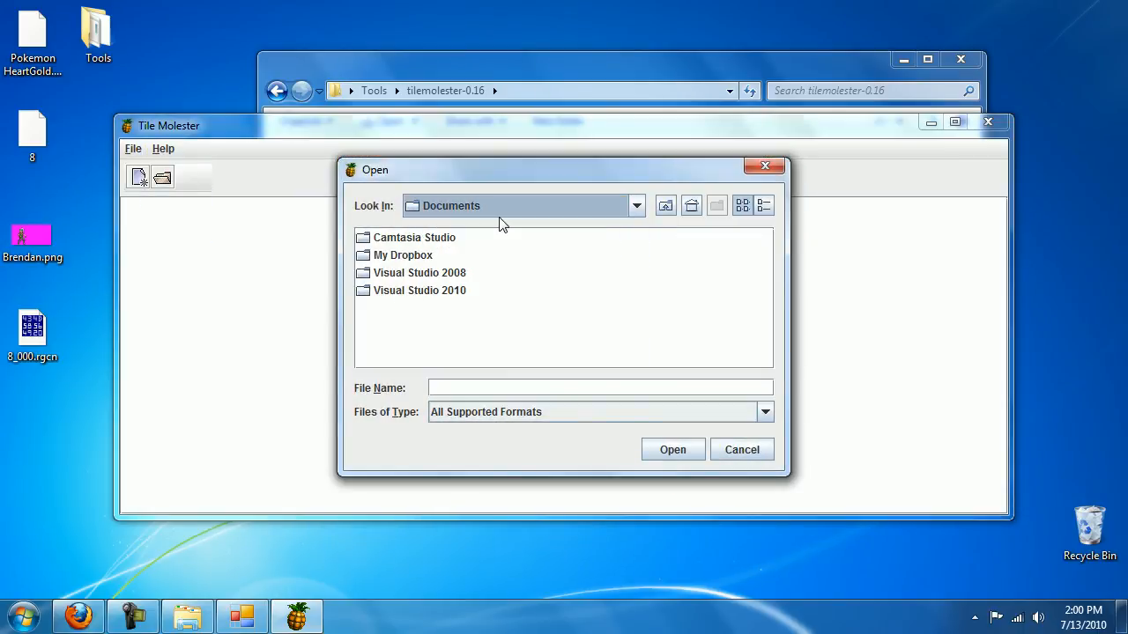
{"action": "left_click", "coordinate": [642, 215]}
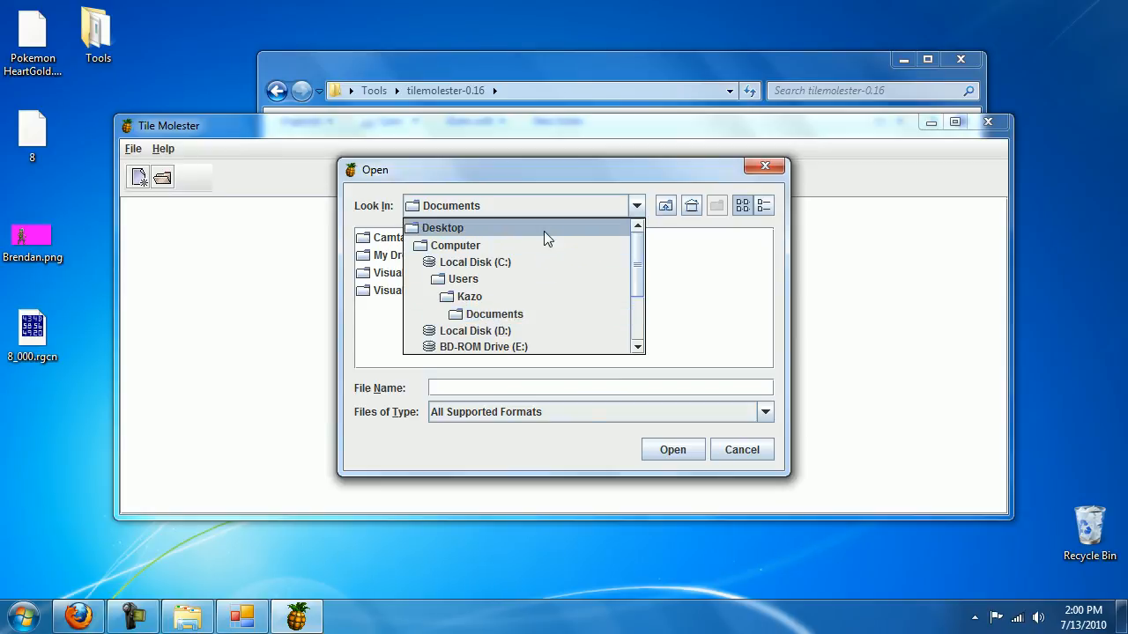